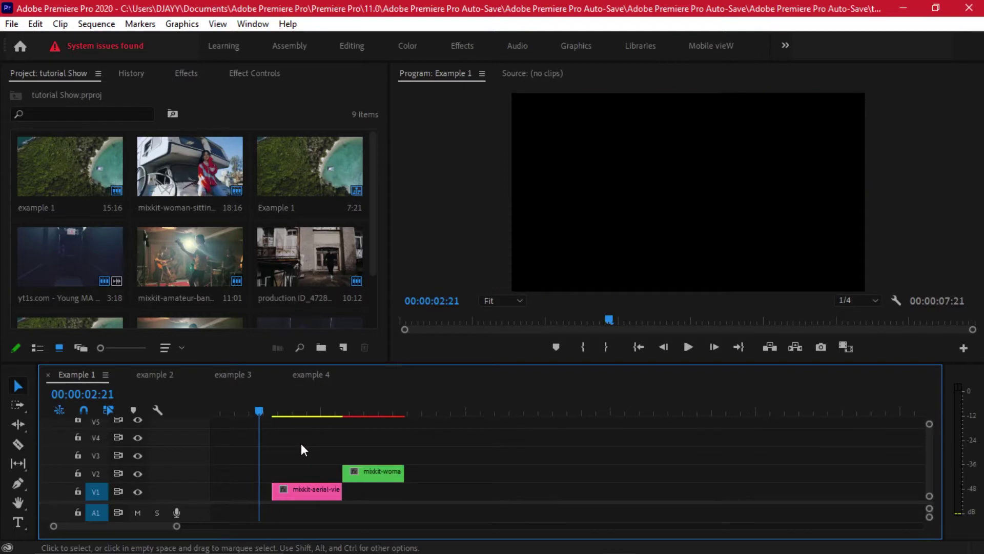
Preview the two clips in the Example 1 sequence by scrubbing and playing across their cut.
left_click_drag(301, 414, 488, 407)
left_click_drag(340, 402, 306, 401)
key("space")
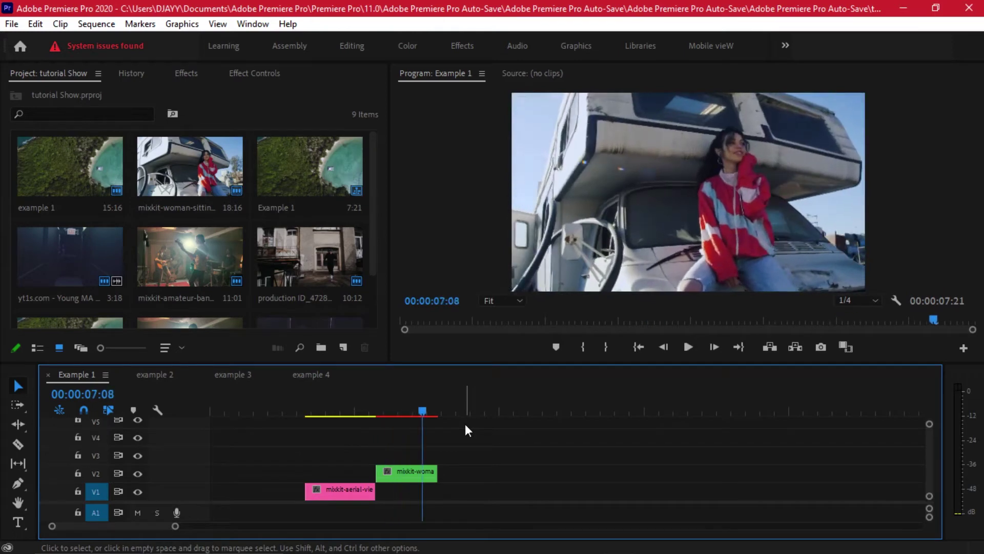
Place the playhead at 00:00:05:18, on the first frame of the green clip of the woman on V2.
scroll(417, 435, "up", 1)
scroll(416, 435, "up", 1)
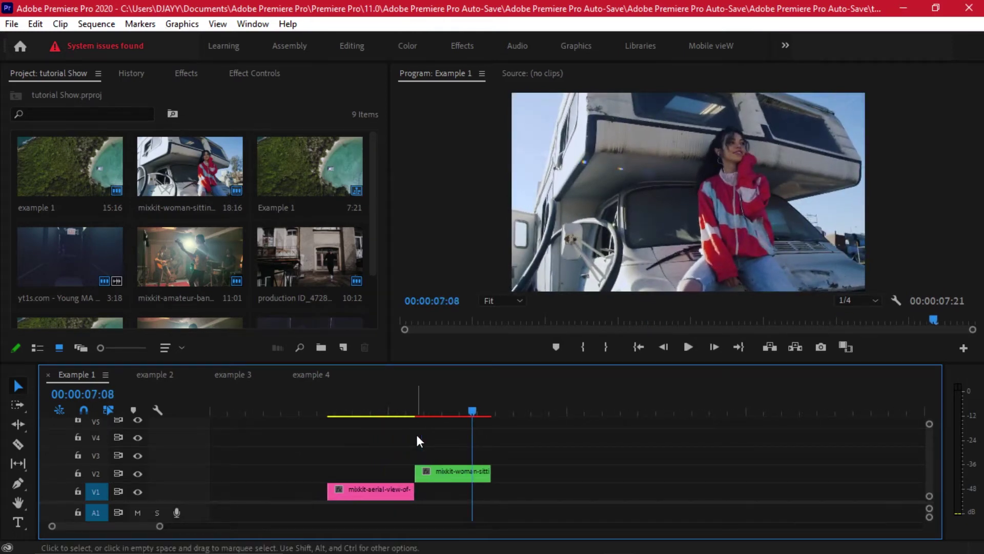
scroll(419, 442, "up", 2)
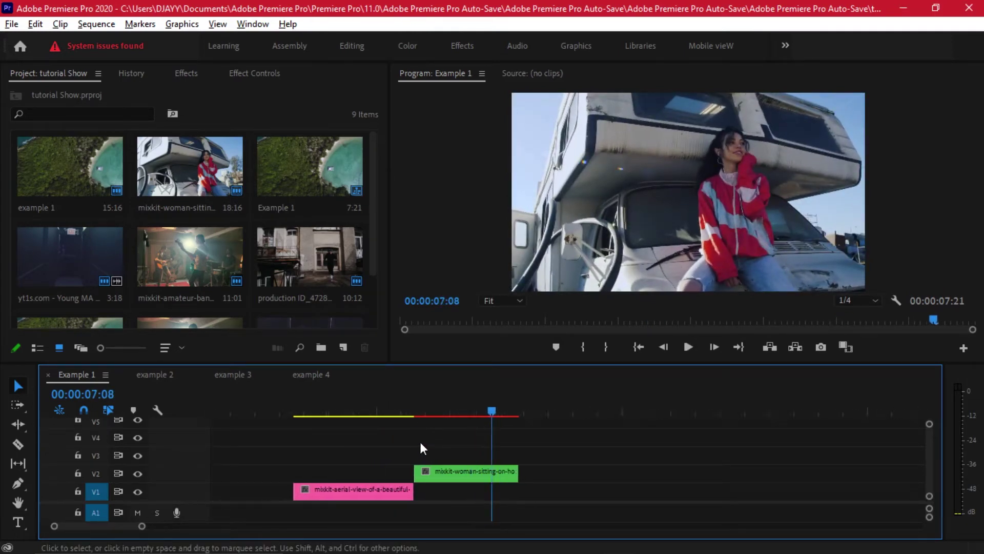
scroll(419, 439, "down", 2)
left_click_drag(419, 410, 414, 409)
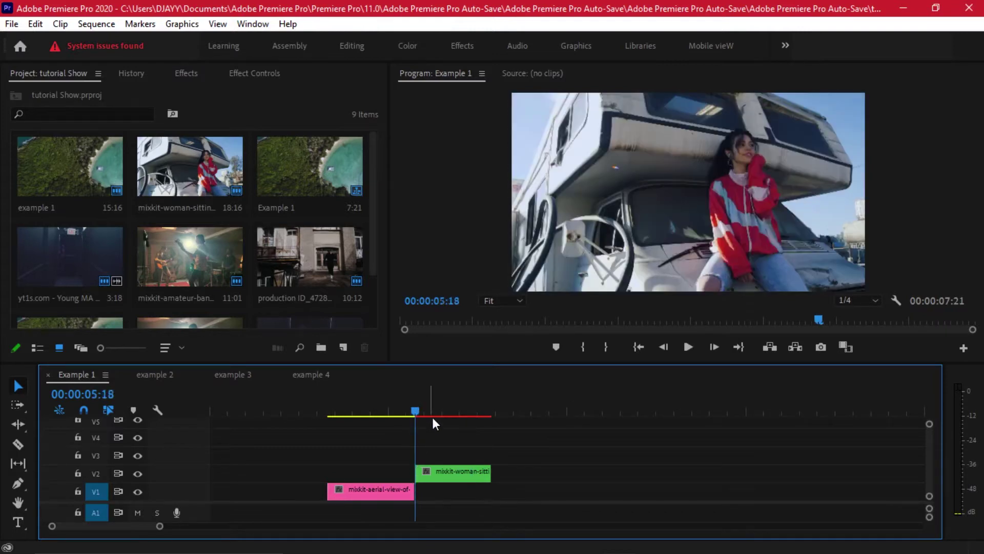
scroll(434, 431, "up", 1)
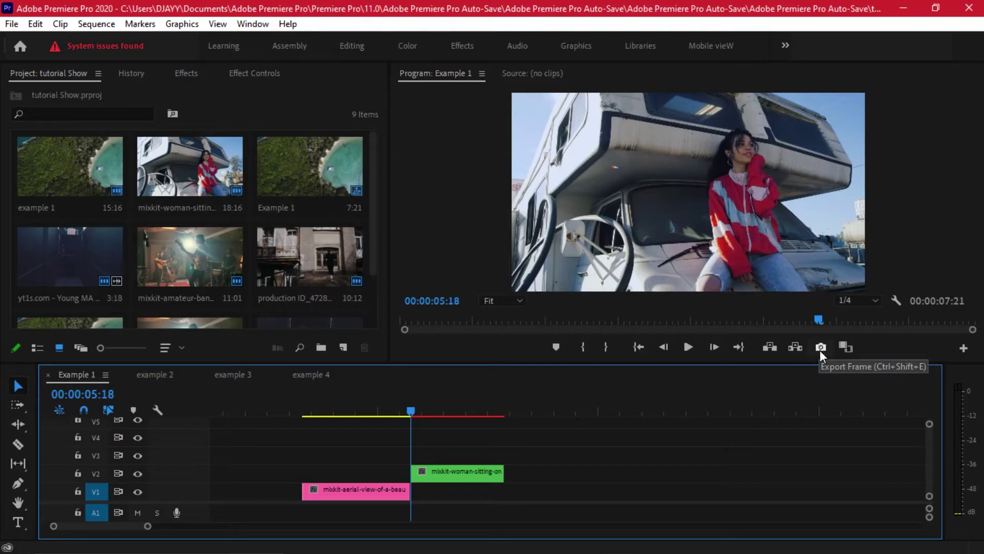
Check the Program monitor's Button Editor for the Export Frame command and close it without changes.
left_click(963, 350)
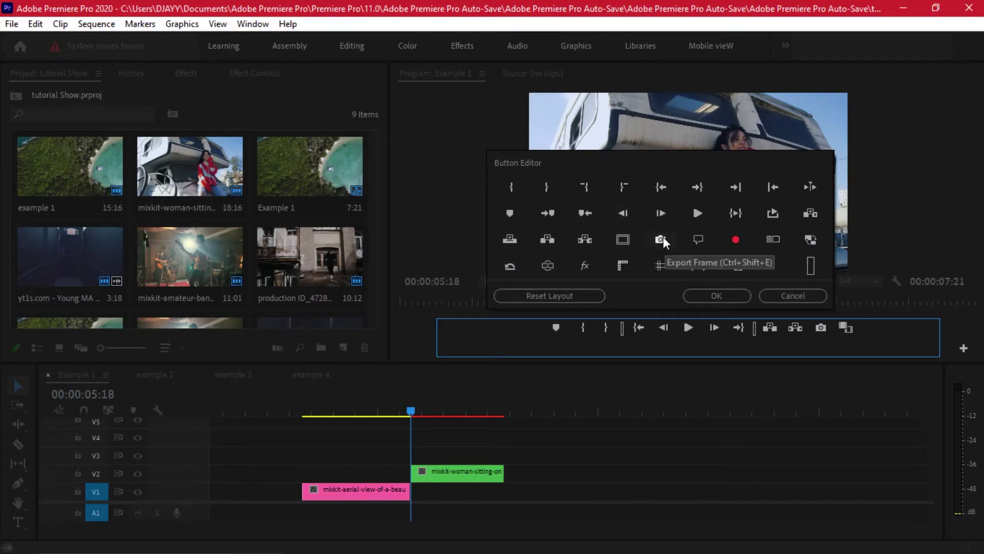
left_click(793, 296)
left_click(412, 403)
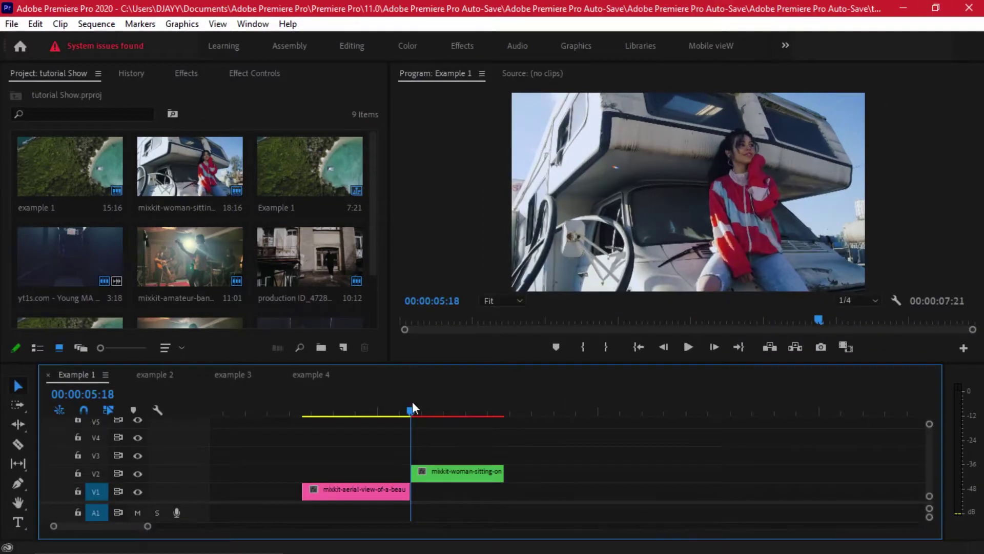
Export the current frame to the Desktop as a PNG named "first cut".
scroll(521, 445, "down", 1)
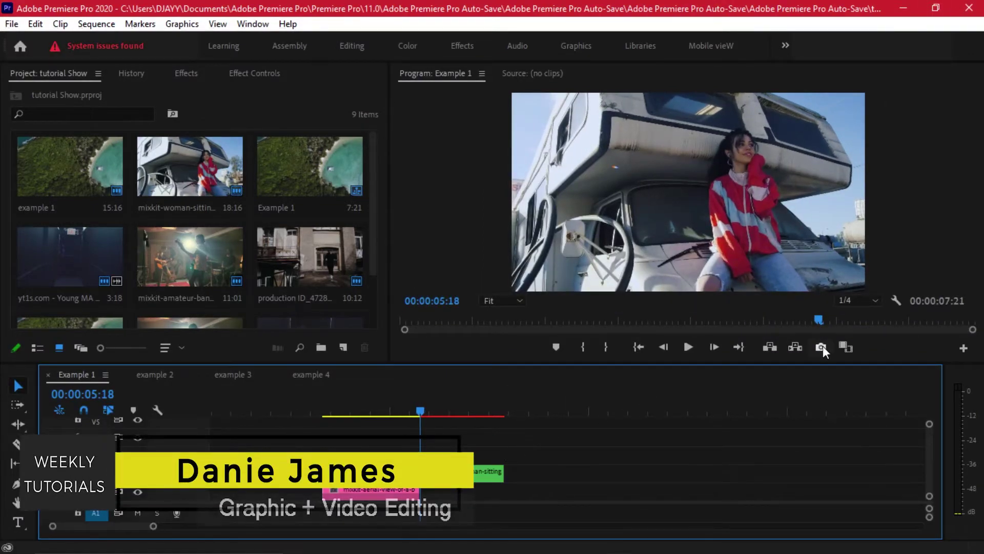
left_click(822, 347)
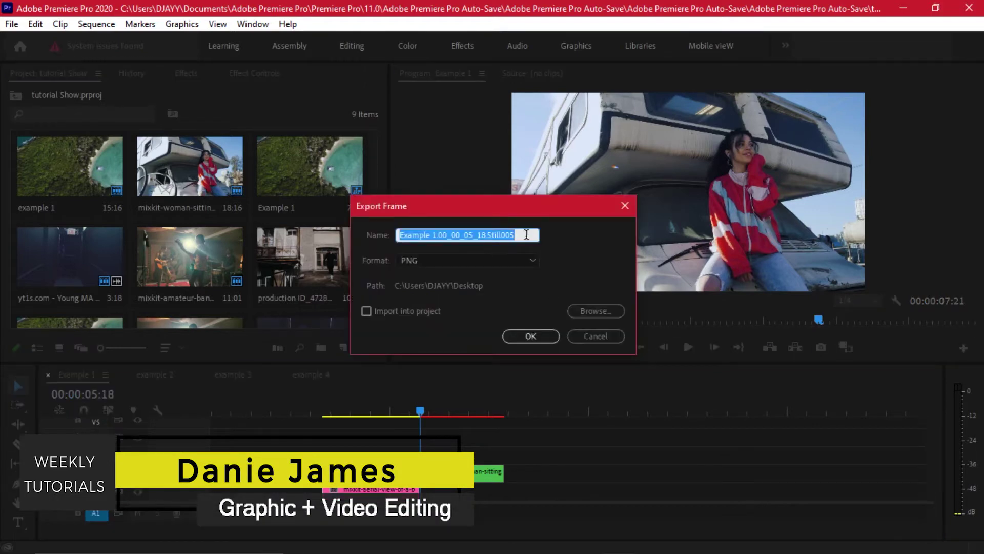
type("first cut")
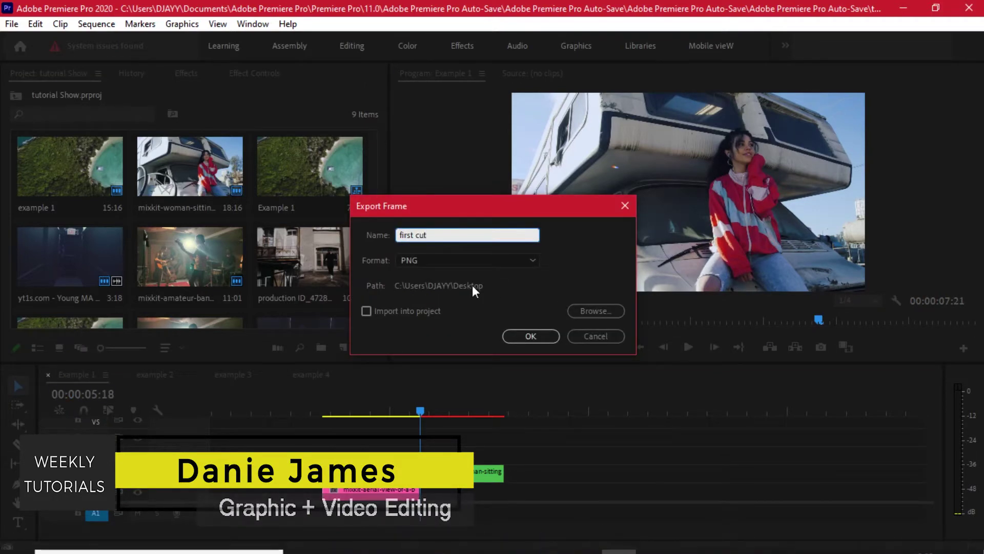
left_click(374, 288)
left_click(530, 336)
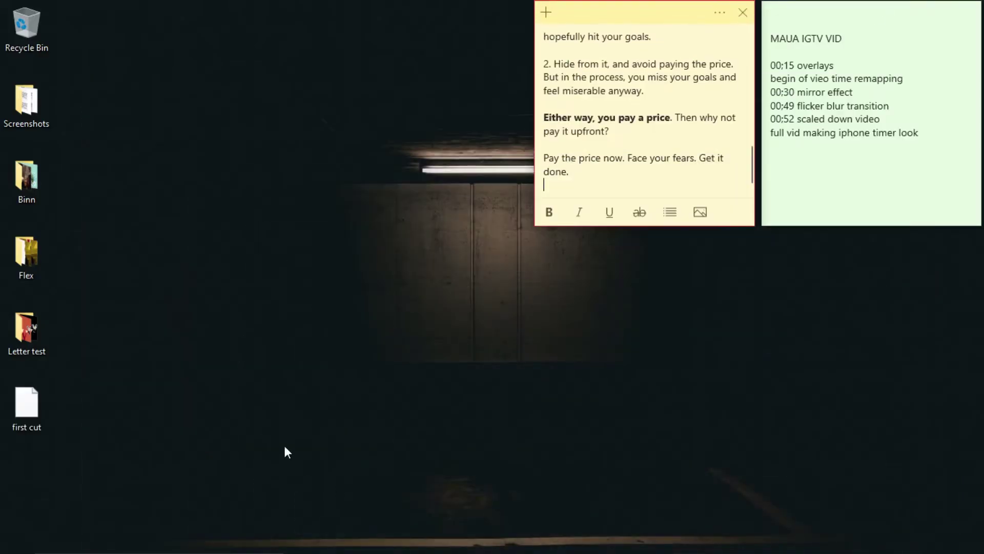
Open the exported "first cut" image from the desktop in Adobe Photoshop CC 2018.
left_click(238, 373)
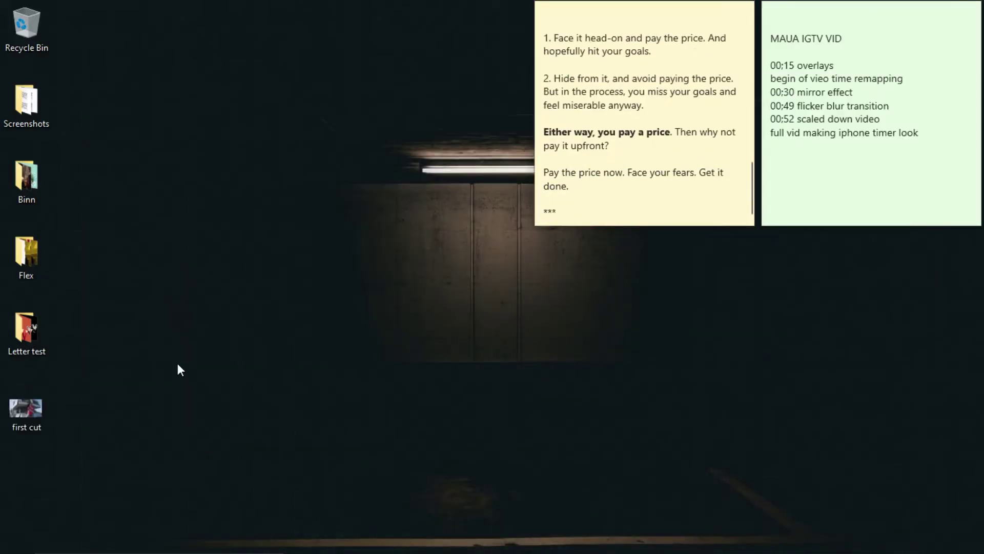
left_click(621, 43)
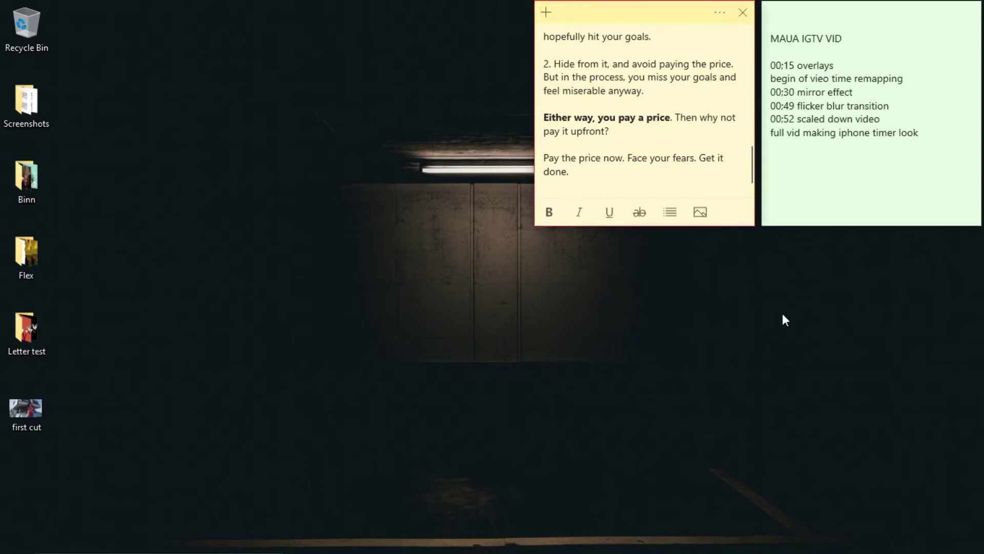
left_click(21, 409)
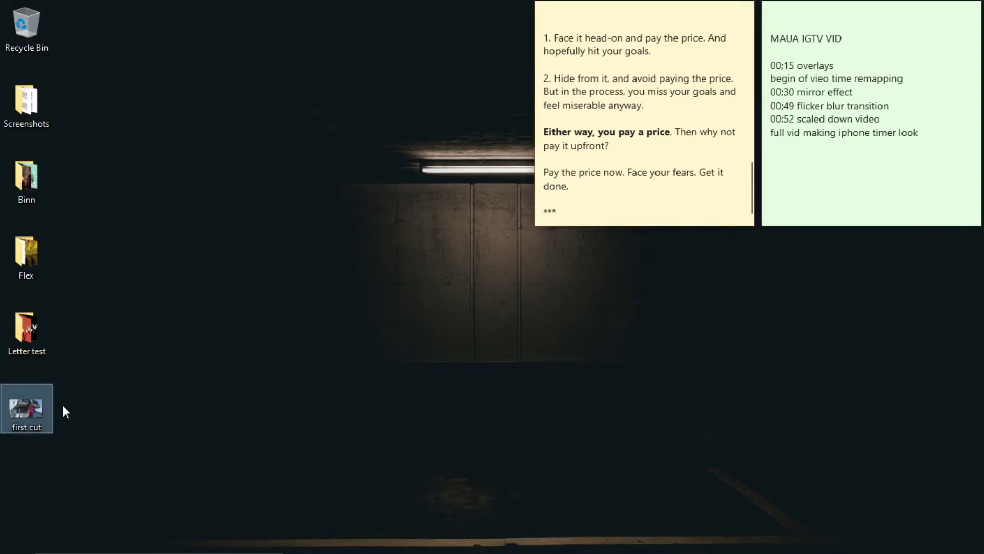
right_click(21, 405)
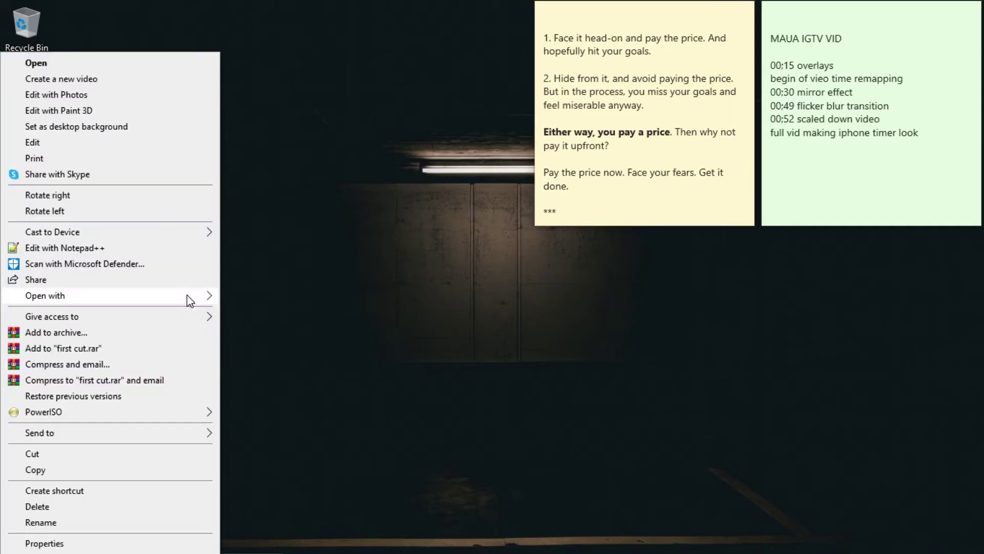
mouse_move(189, 300)
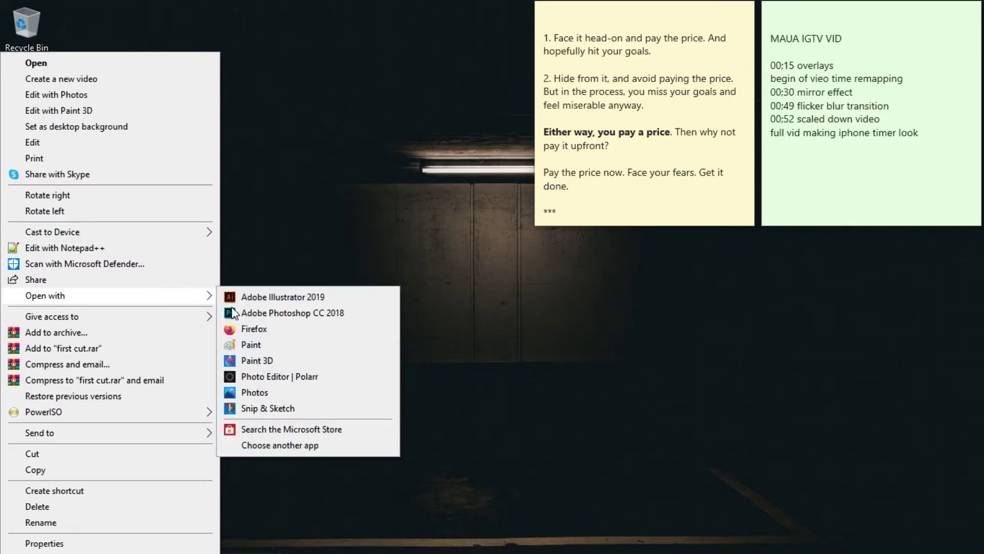
left_click(287, 314)
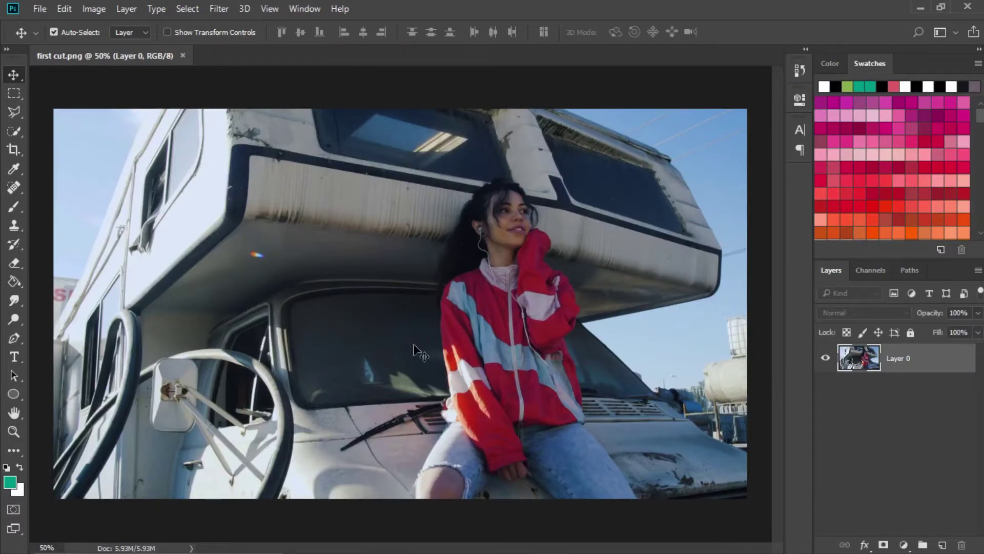
Duplicate the image layer with the original Layer 0 hidden, and activate the Polygonal Lasso tool.
scroll(386, 338, "down", 2)
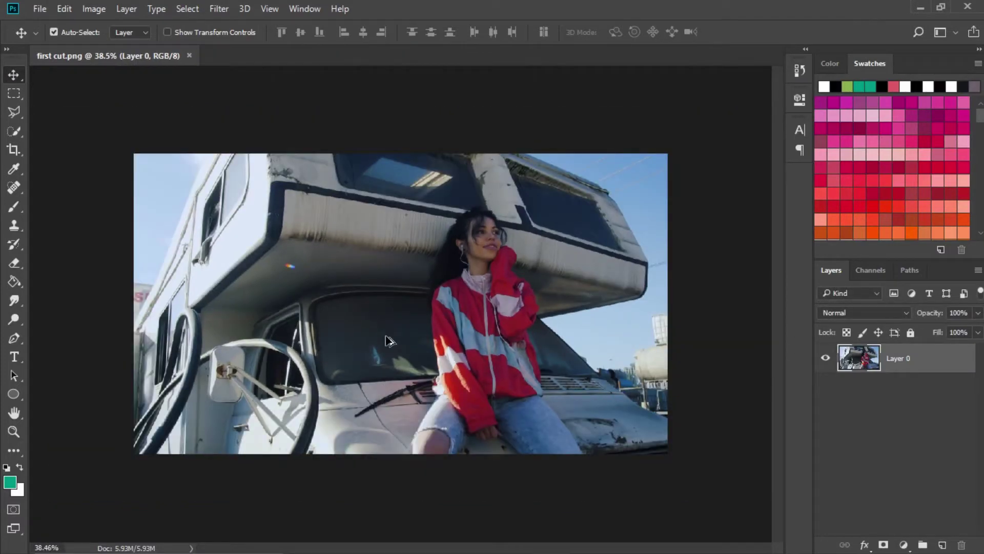
key("ctrl+j")
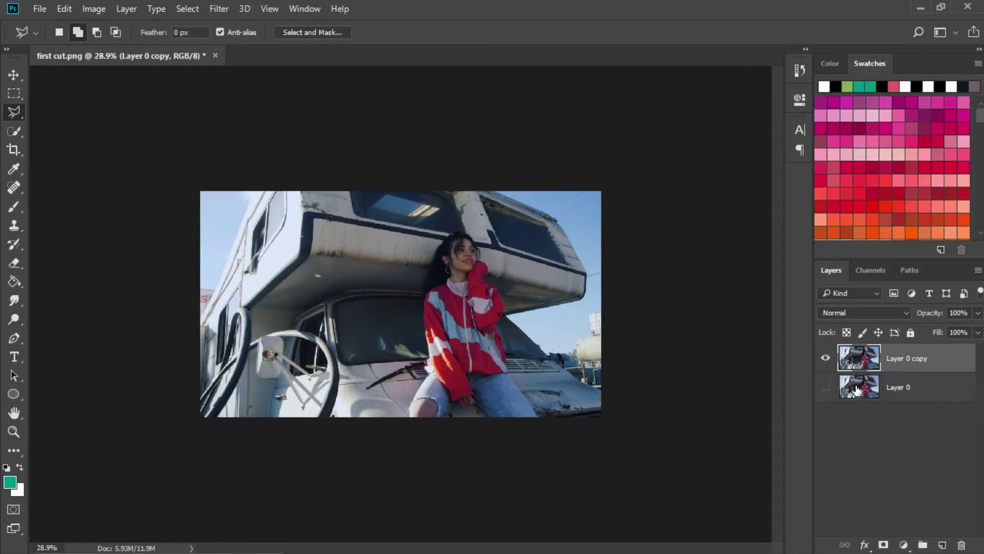
left_click(14, 75)
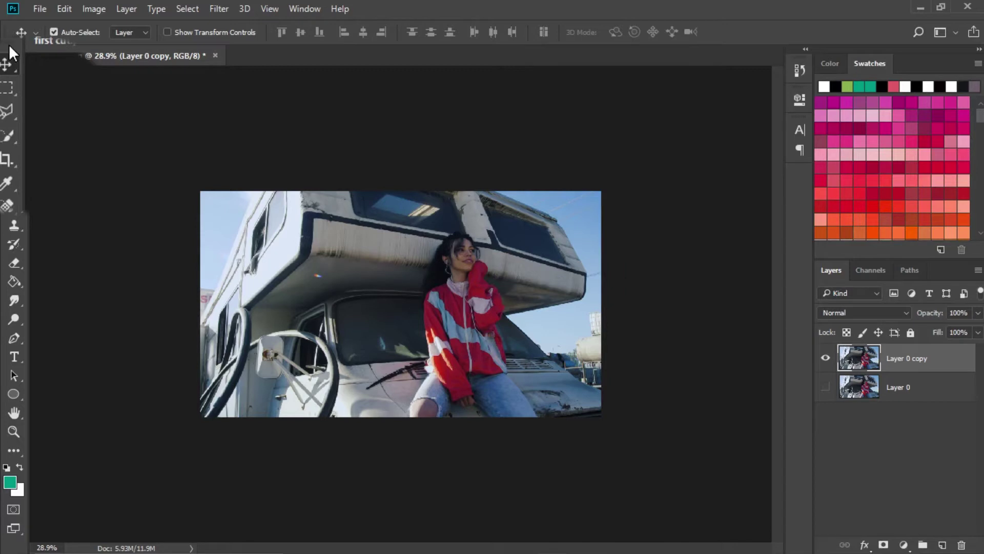
left_click(4, 110)
right_click(4, 111)
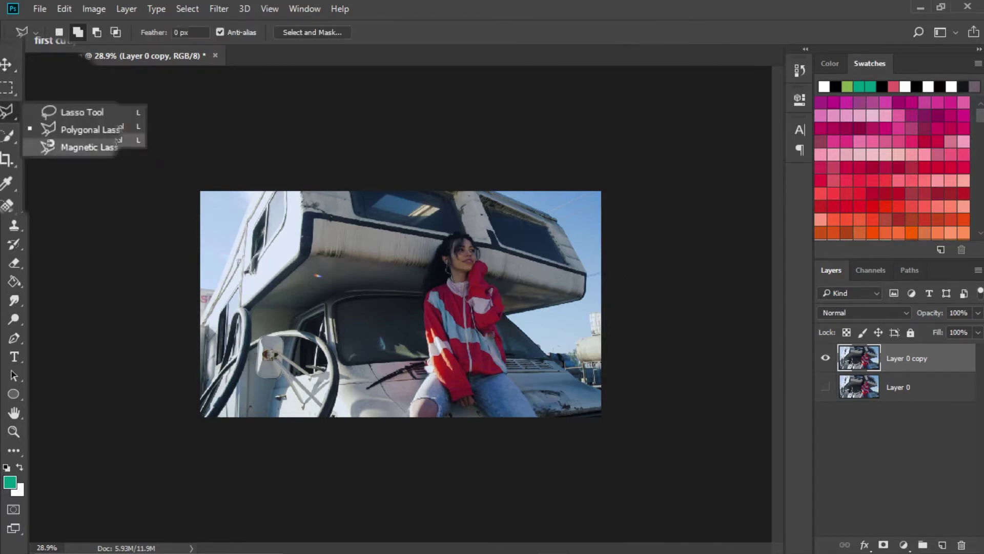
left_click(17, 116)
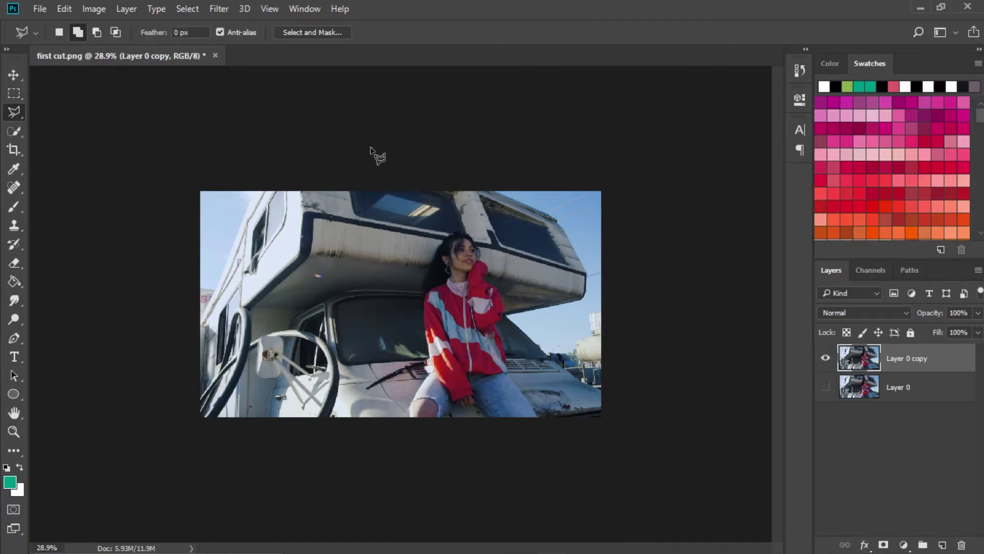
scroll(370, 147, "down", 3)
left_click(272, 296)
left_click(333, 233)
left_click(394, 325)
left_click(326, 336)
left_click(329, 268)
left_click(302, 308)
left_click(311, 366)
left_click(279, 347)
left_click(272, 295)
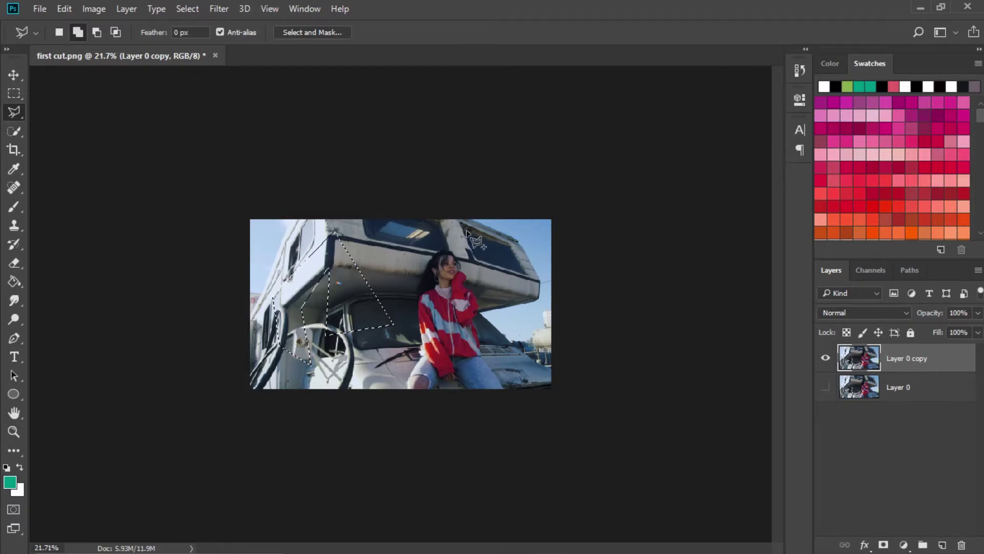
key("ctrl+d")
Draw a triangular polygonal selection from above the woman's head to the van's side window and down to her lap.
scroll(363, 258, "up", 6)
scroll(366, 258, "down", 1)
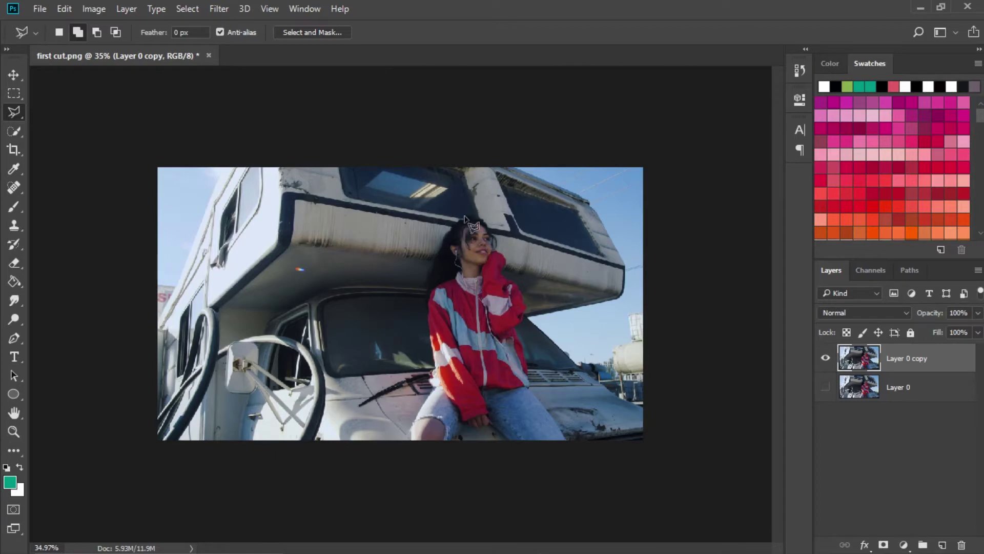
left_click(481, 182)
left_click(310, 328)
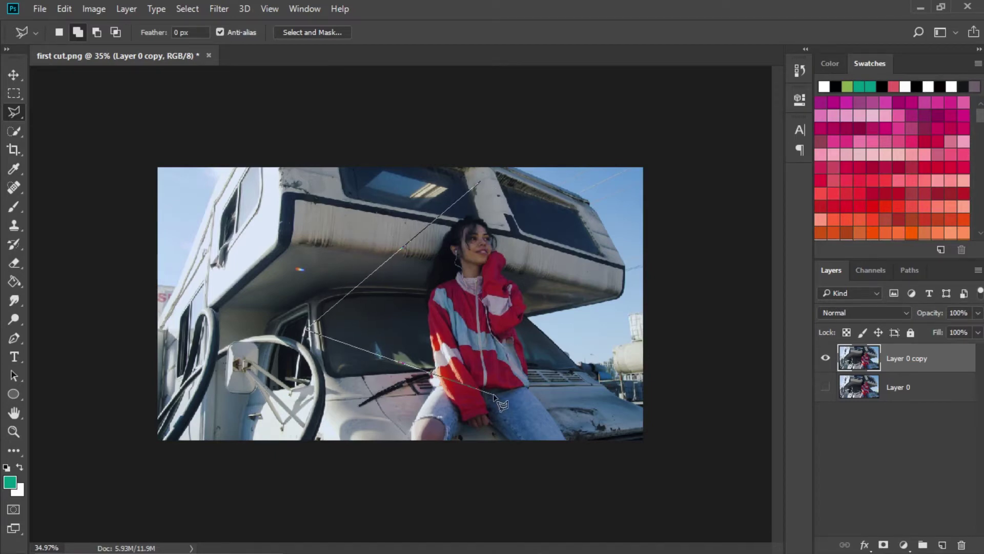
double_click(505, 430)
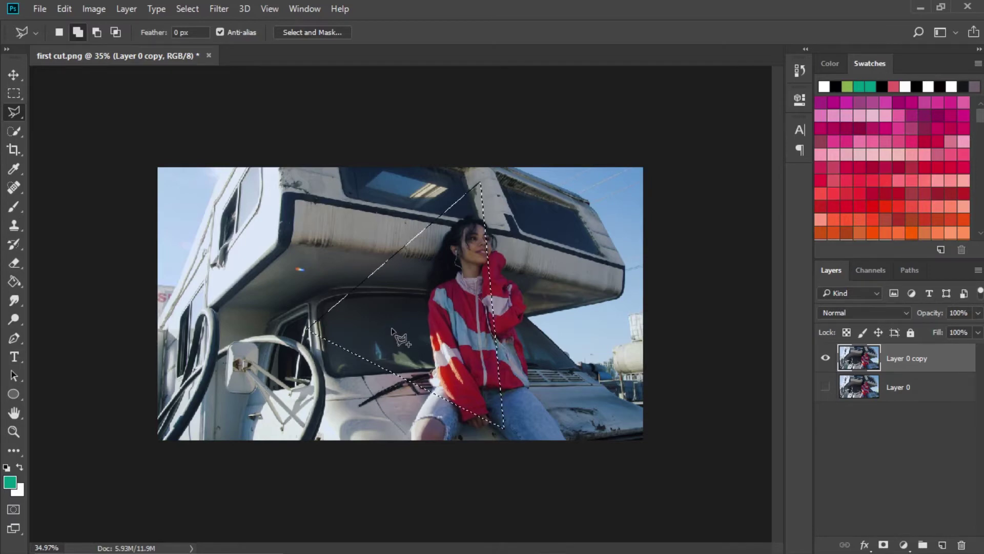
Invert the selection, delete everything outside the triangle on Layer 0 copy, and deselect.
key("ctrl+shift+i")
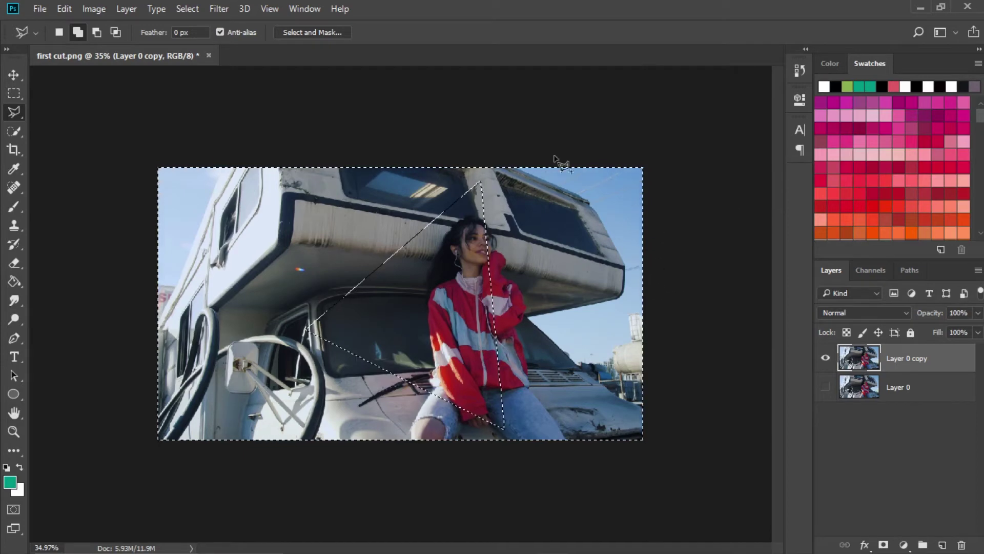
key("Delete")
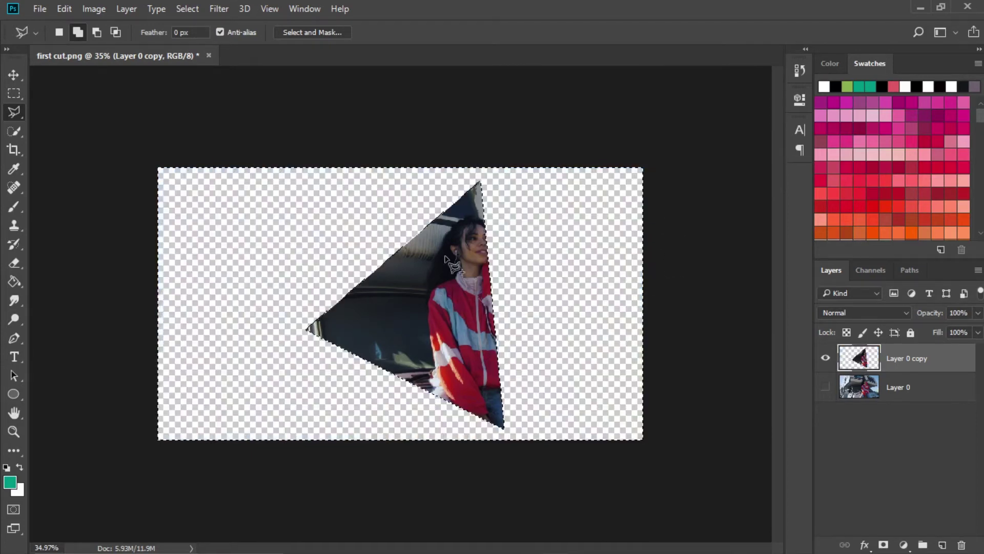
left_click(17, 79)
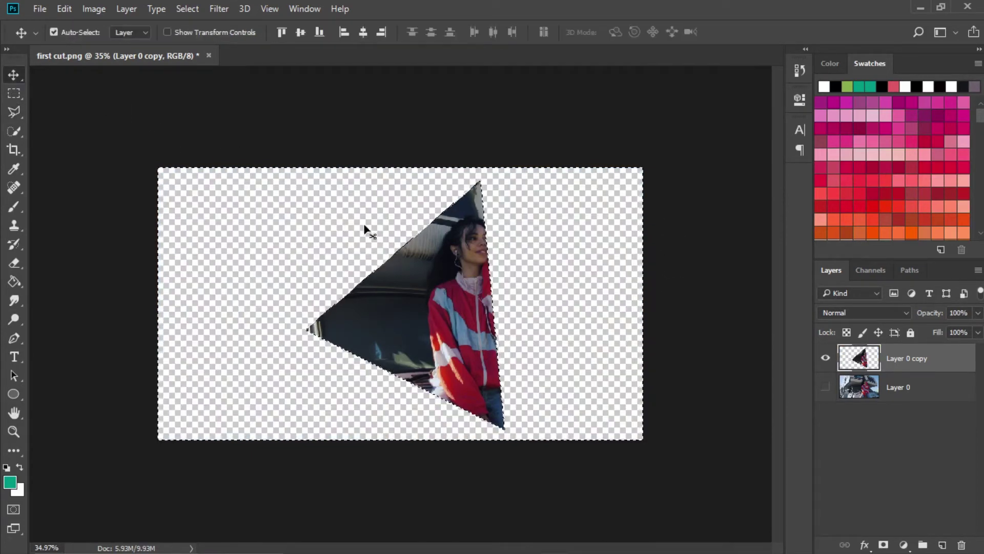
key("ctrl+d")
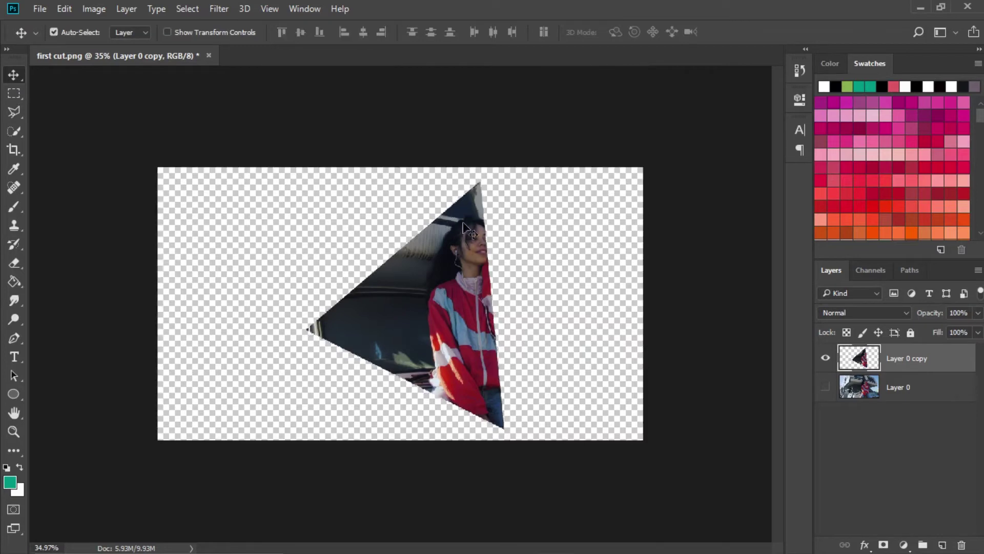
scroll(428, 312, "down", 1)
scroll(430, 315, "up", 2)
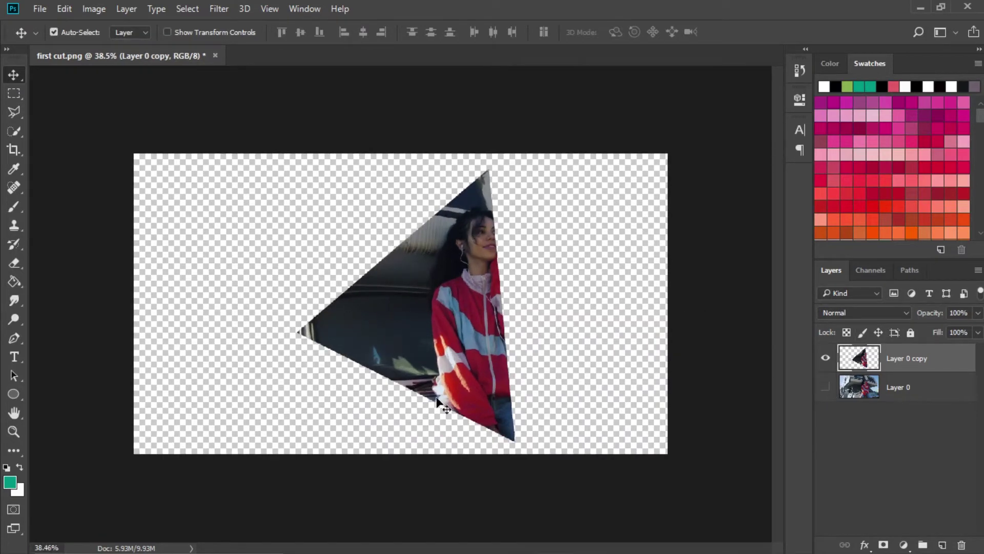
Export Layer 0 copy to the Desktop as a transparent PNG named "first cut chopped" and select the exported file.
left_click(825, 388)
left_click(826, 388)
right_click(915, 365)
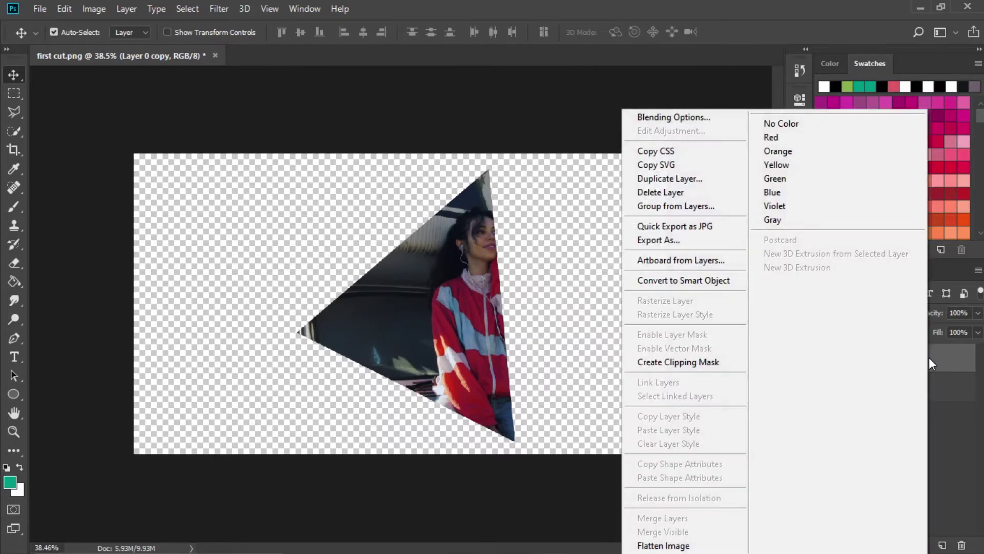
left_click(681, 240)
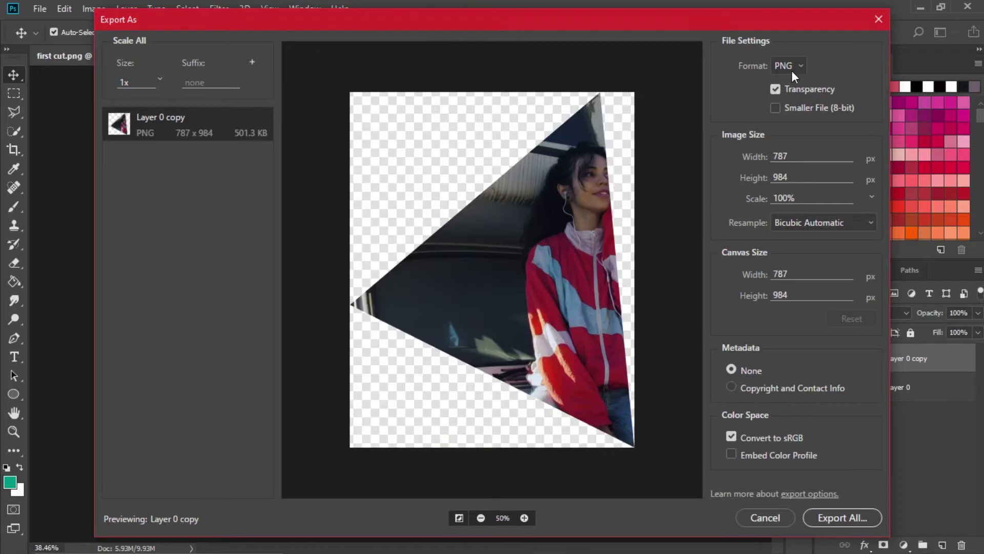
left_click(793, 66)
left_click(794, 66)
left_click(842, 515)
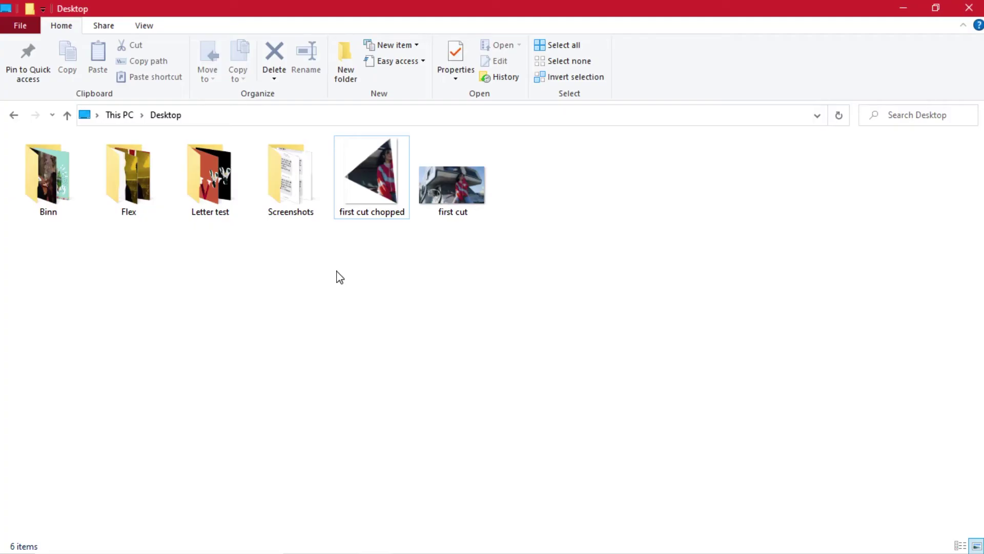
left_click(387, 190)
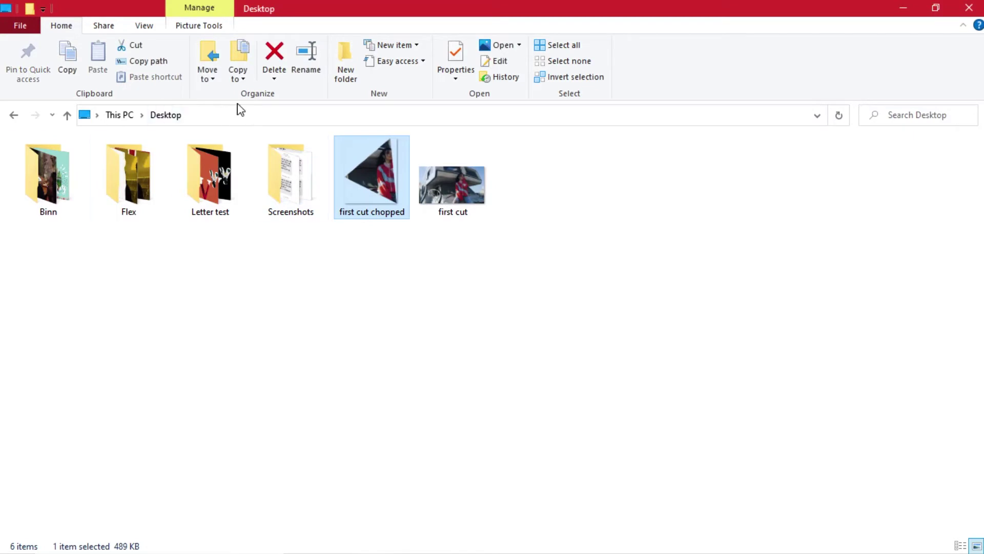
Place "first cut chopped" on track V3 ending at the cut, and trim its start to 00:00:05:08, ten frames before the cut.
left_click_drag(377, 194, 353, 451)
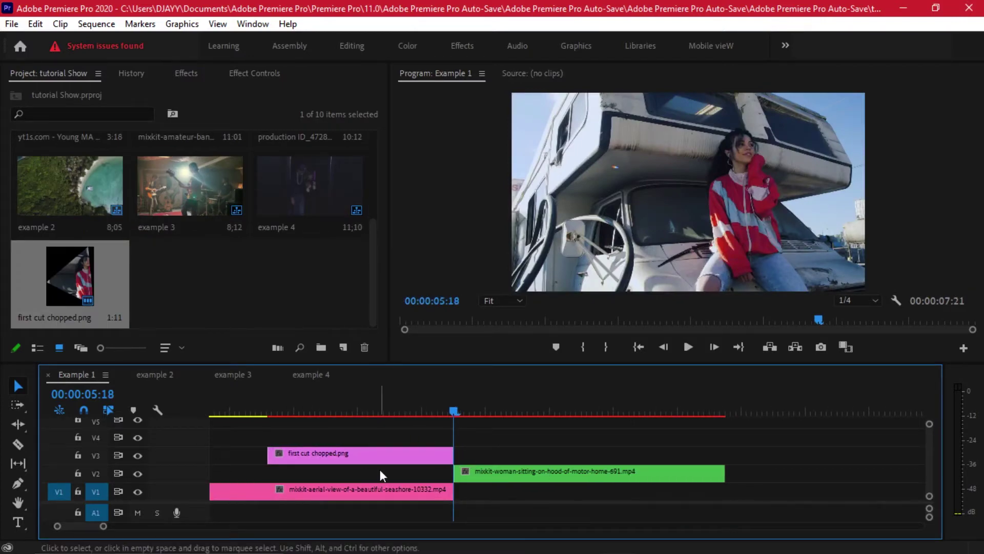
left_click(279, 453)
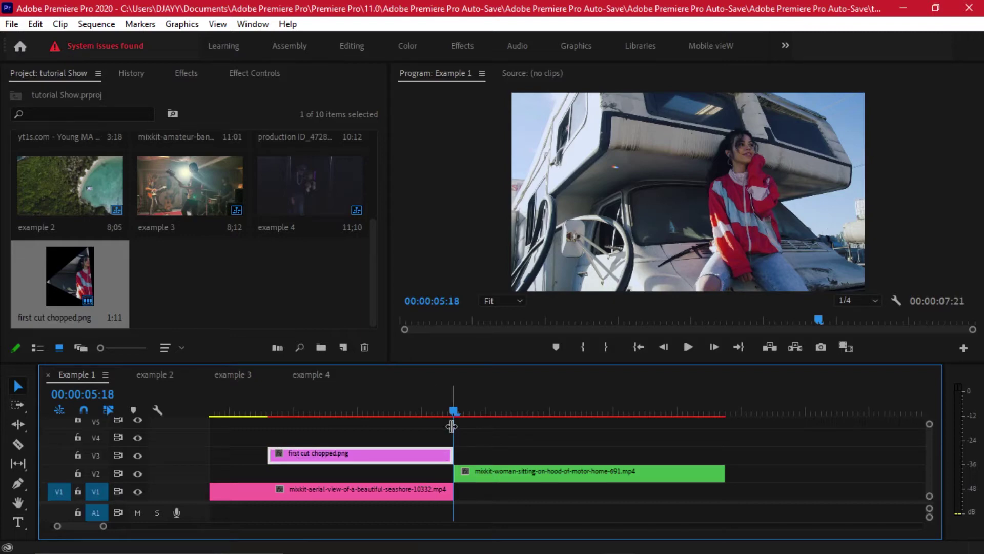
key("shift+Left")
key("shift+Left")
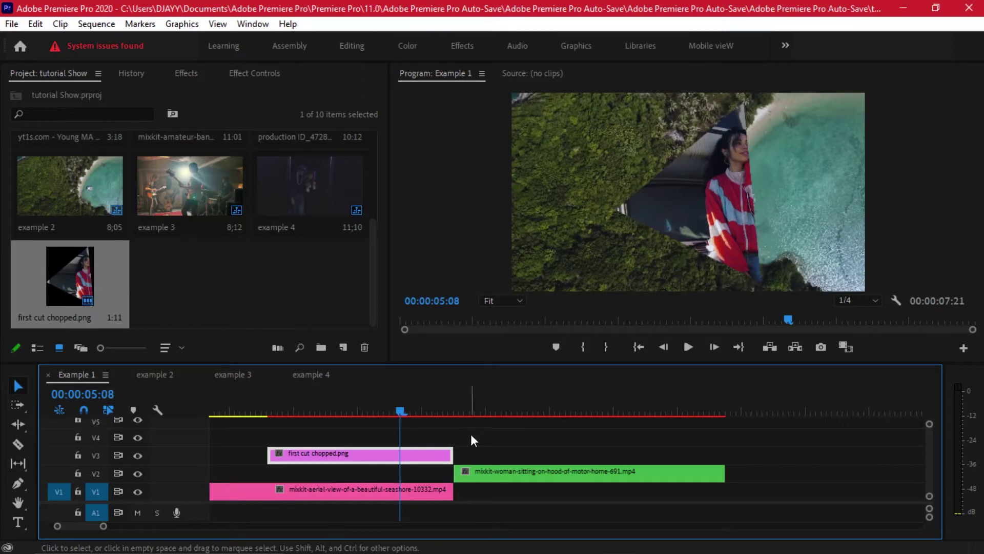
left_click_drag(268, 453, 401, 453)
Change the label colour of the first cut chopped.png clip on V3 to an orange tone.
right_click(426, 456)
mouse_move(535, 412)
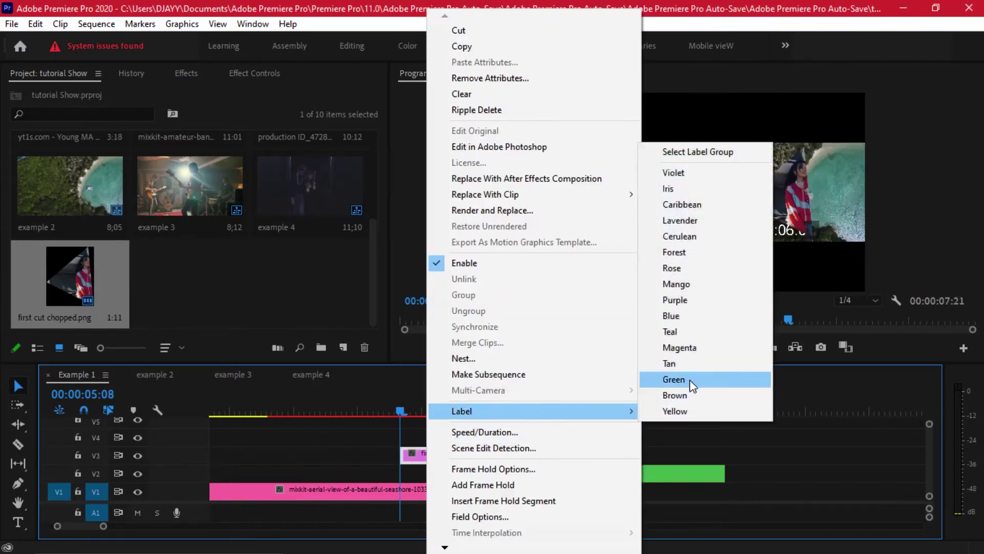
left_click(674, 395)
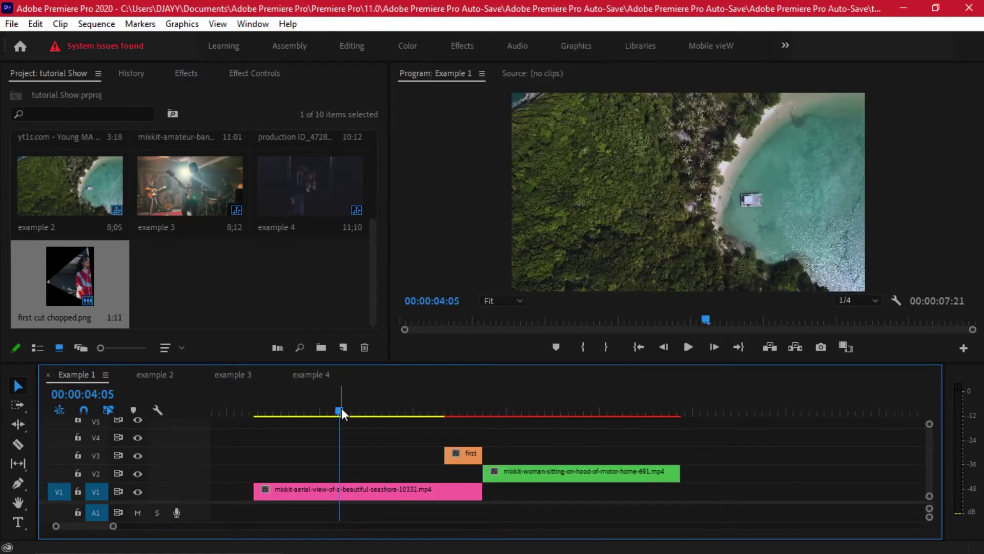
Scrub from the aerial clip through the triangular cutout and past the cut to review the overlay's timing.
left_click_drag(343, 410, 444, 417)
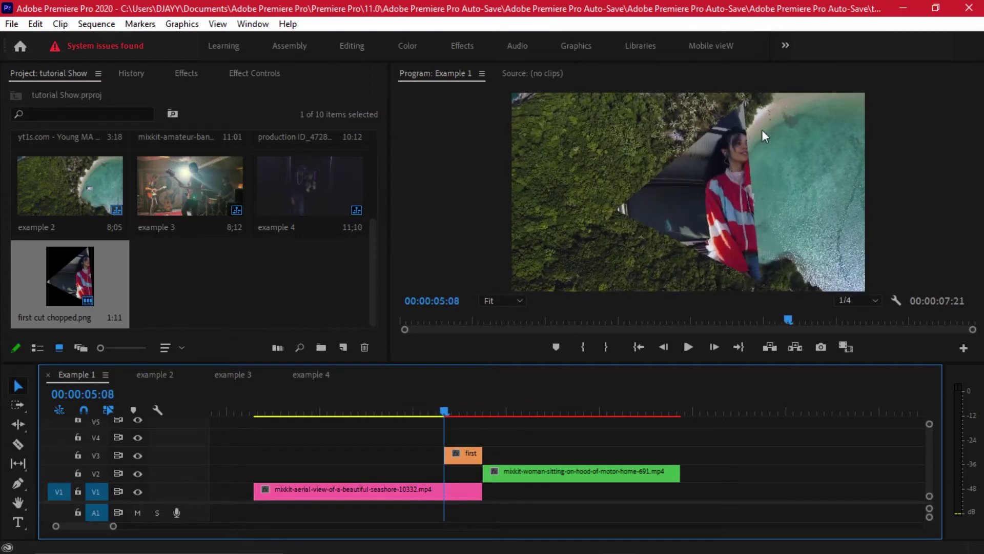
left_click_drag(454, 413, 497, 424)
key("minus")
Select the cutout clip on V3, place the playhead at its start at 00:00:05:08, and show its Effect Controls.
left_click(472, 454)
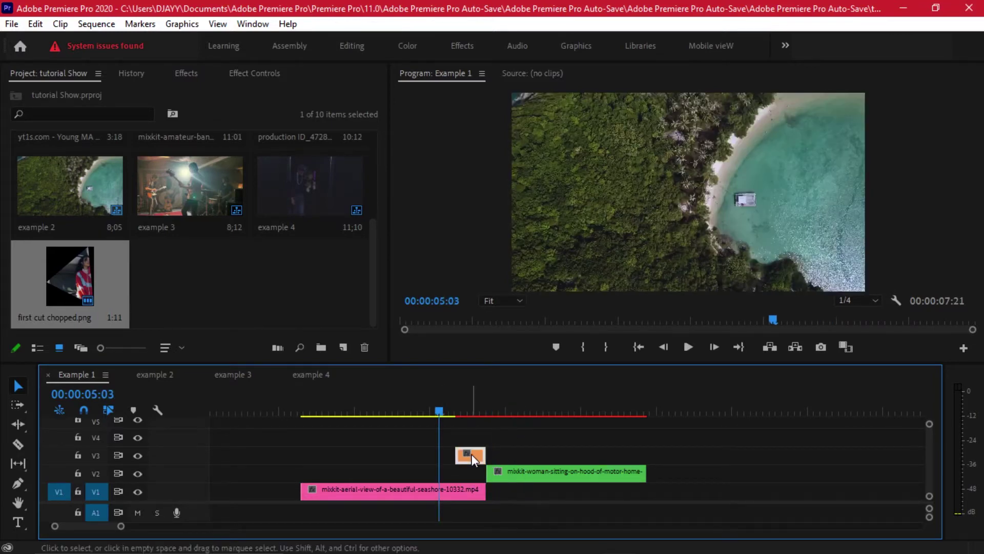
scroll(472, 454, "up", 2)
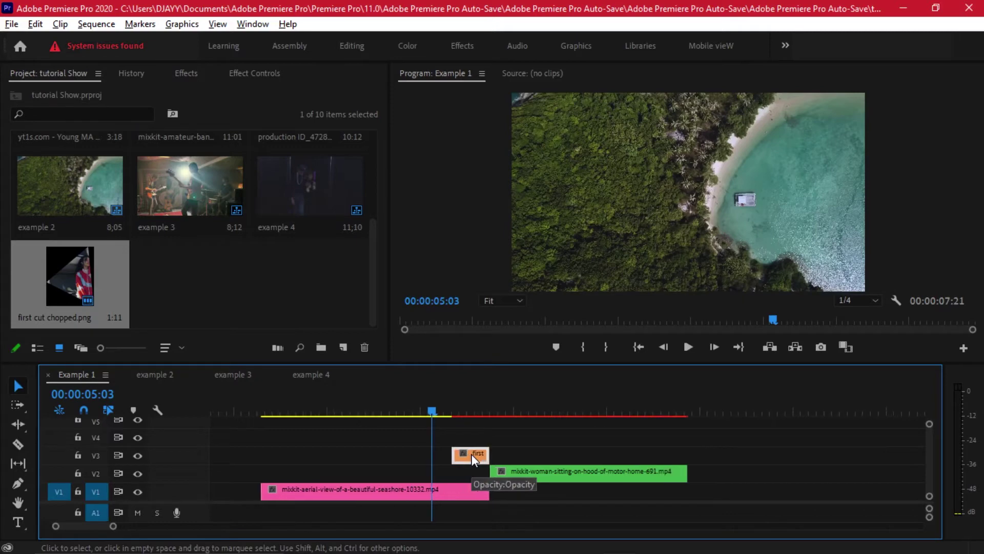
left_click(451, 413)
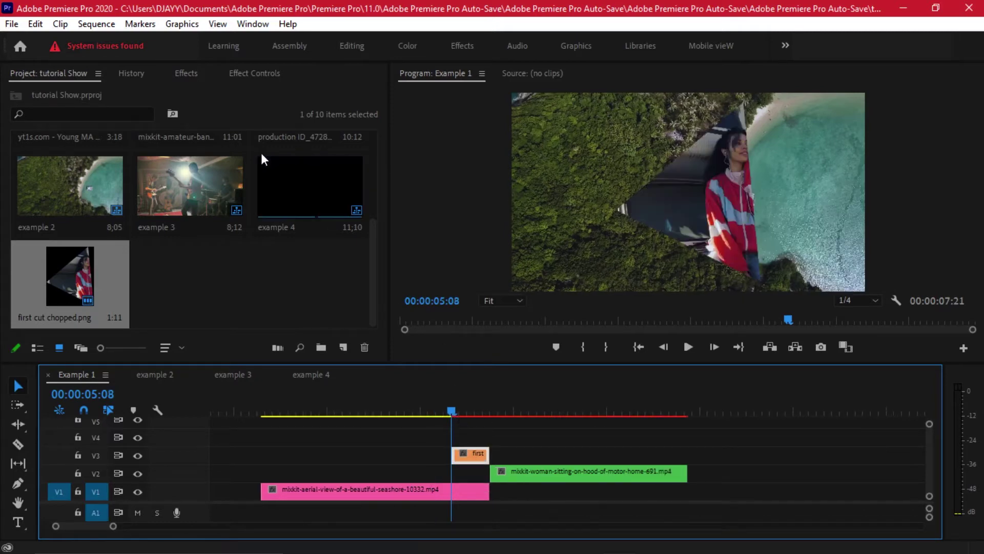
key("shift+5")
left_click(495, 442)
left_click(479, 457)
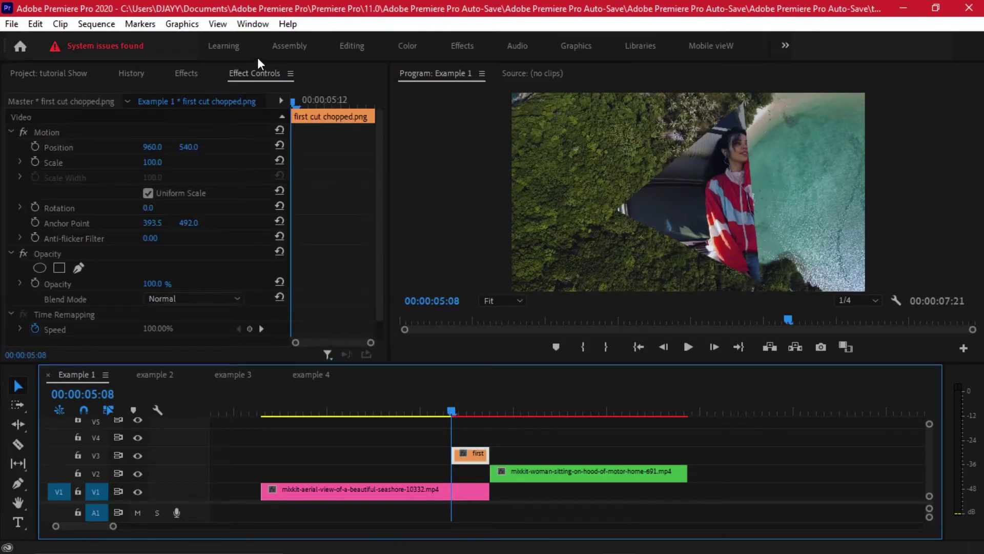
left_click(250, 23)
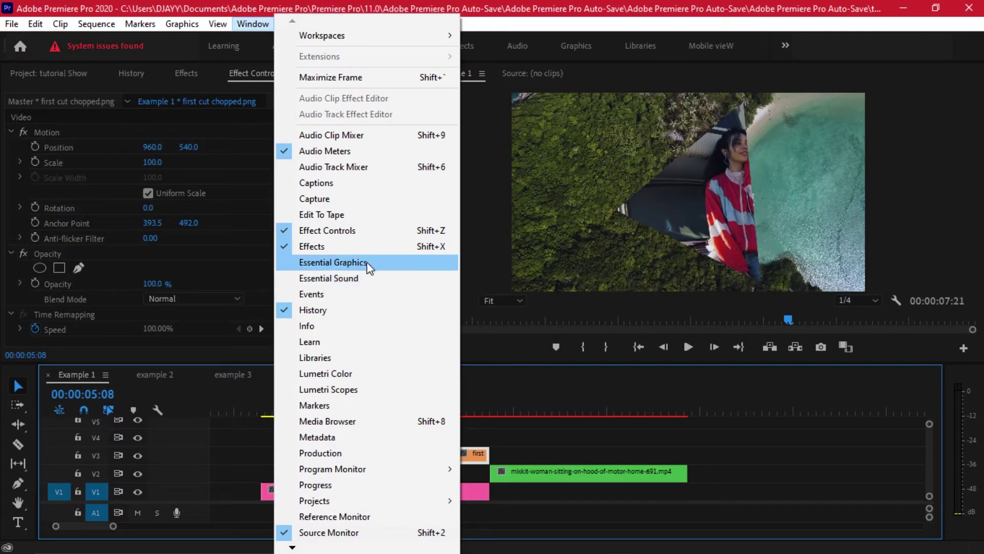
left_click(466, 101)
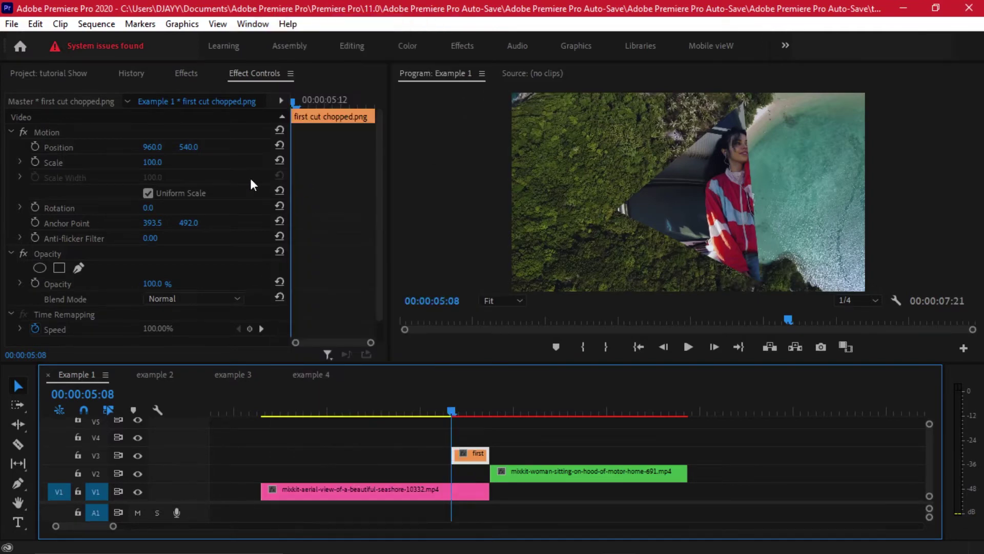
Keyframe the cutout clip's Scale from 0 at its start to a larger value at its end.
left_click(35, 161)
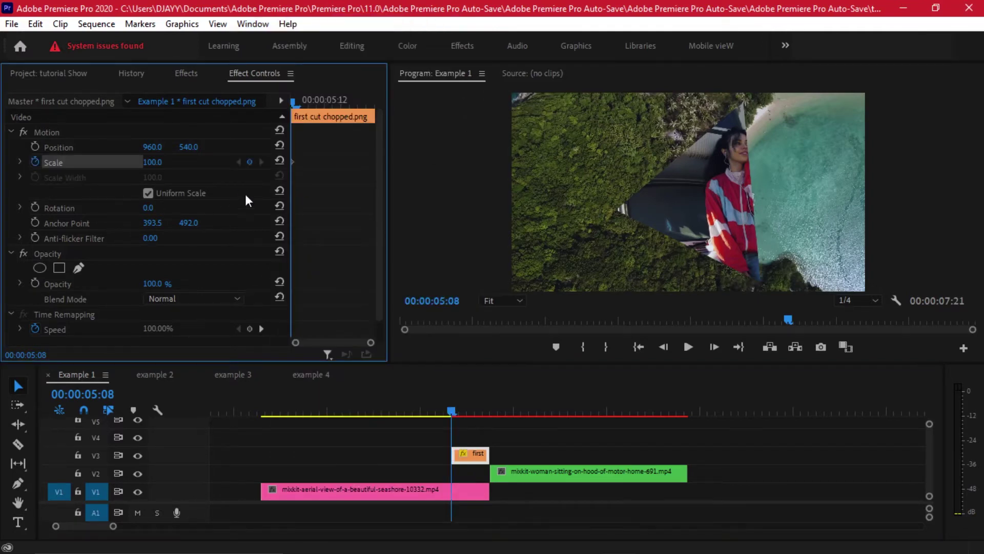
left_click_drag(153, 163, 101, 163)
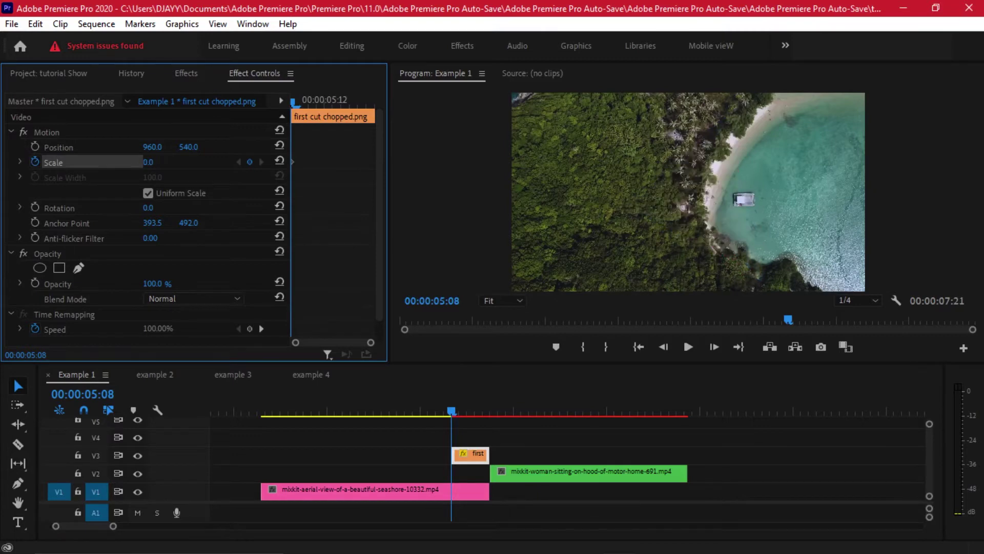
left_click_drag(452, 411, 495, 416)
left_click_drag(149, 163, 219, 163)
left_click(155, 163)
type("1")
key("Return")
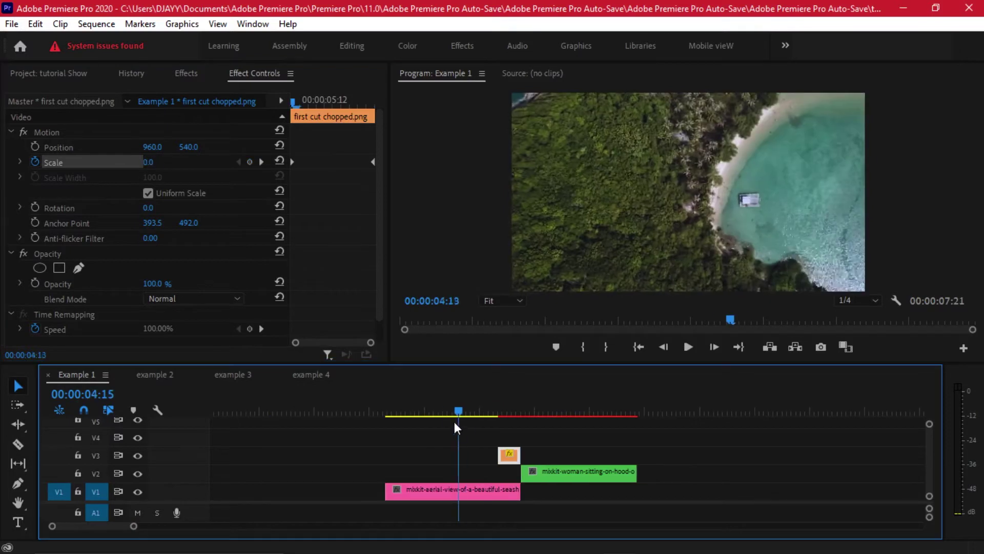
Play the sequence from before the cutout to review the scale animation leading into the second clip.
mouse_move(455, 422)
left_mouse_down()
mouse_move(444, 404)
mouse_move(462, 407)
mouse_move(425, 417)
mouse_move(523, 440)
mouse_move(486, 451)
mouse_move(629, 443)
mouse_move(451, 434)
left_mouse_up()
scroll(467, 459, "up", 1)
key("space")
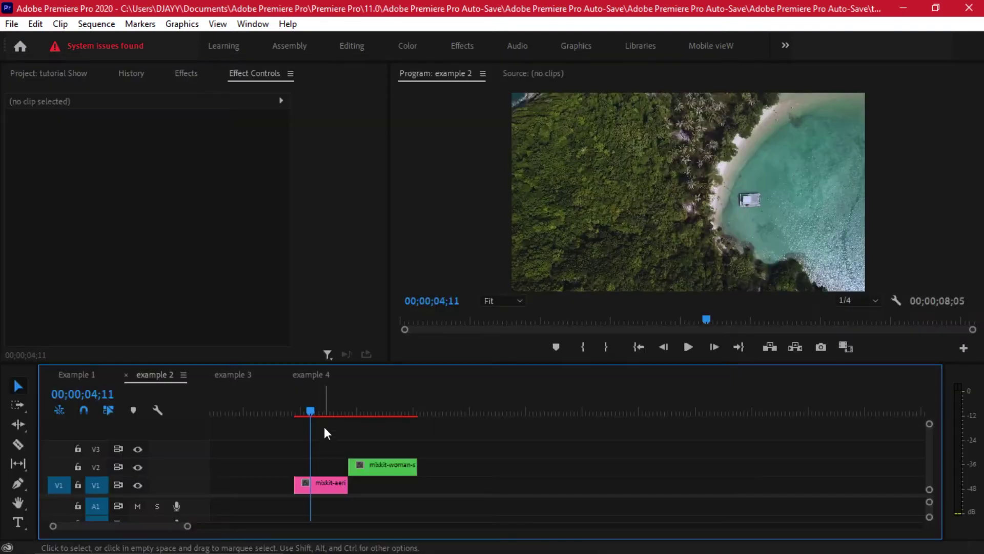
In the example 2 sequence, move the playhead to the second clip's first frame at 00;00;05;22.
left_click_drag(313, 409, 334, 412)
scroll(333, 435, "up", 1)
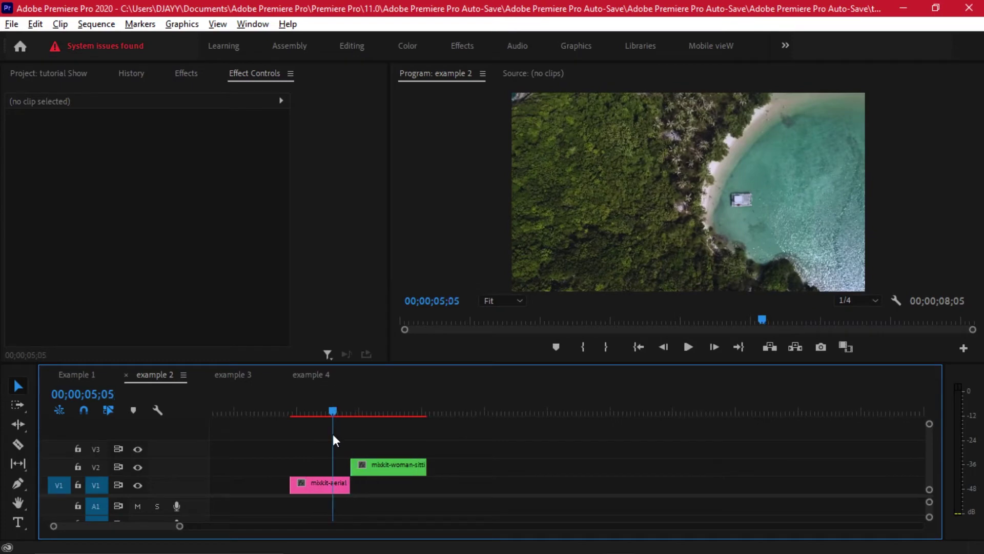
scroll(333, 434, "up", 1)
left_click_drag(341, 402, 362, 404)
scroll(387, 441, "up", 1)
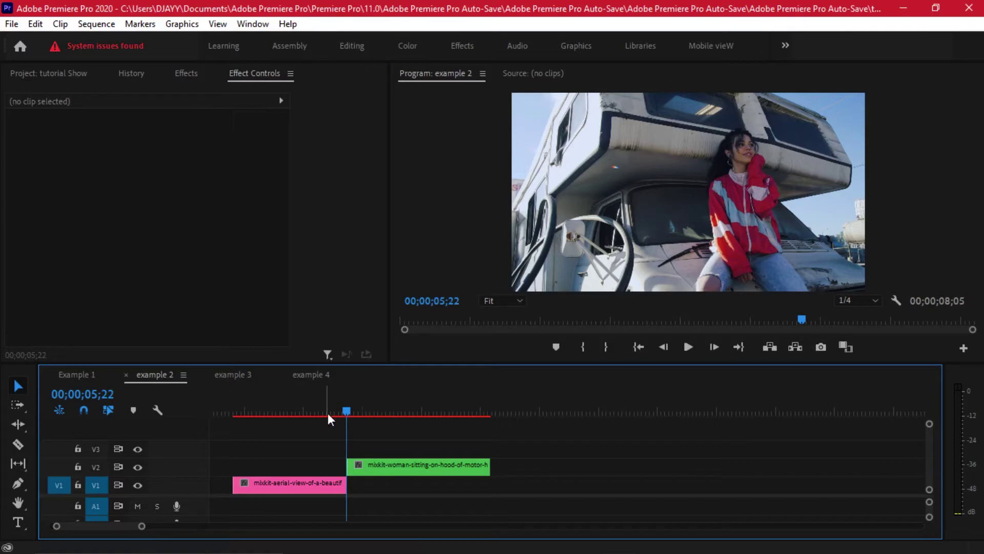
Select the "first cut" image on the Desktop and switch to its document in Photoshop.
left_click(902, 1)
left_click(453, 205)
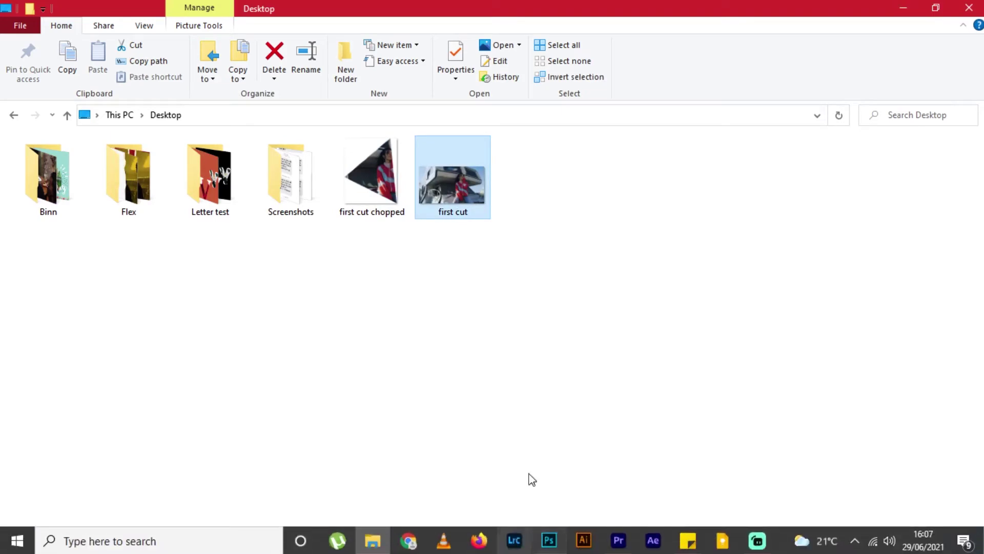
right_click(448, 174)
left_click(551, 328)
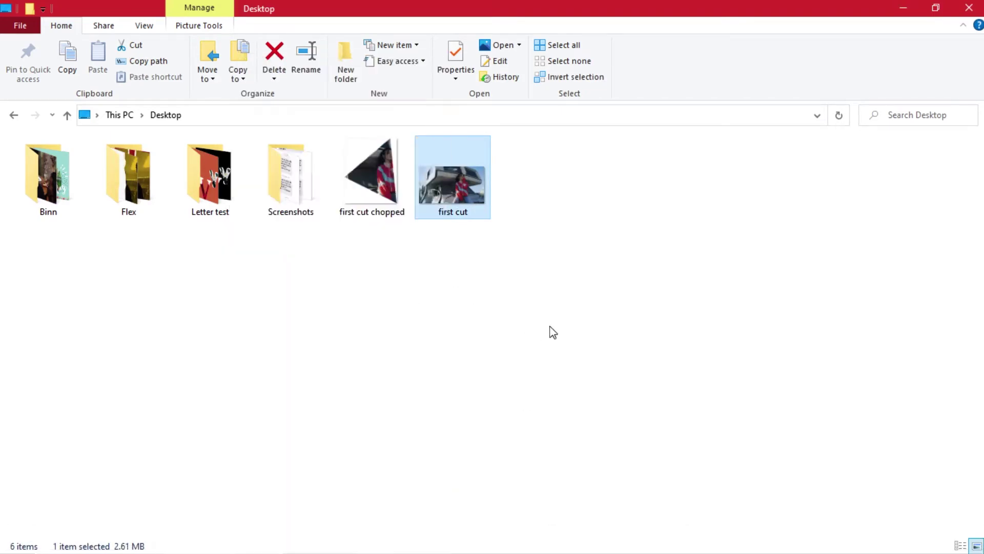
mouse_move(633, 522)
left_click(548, 540)
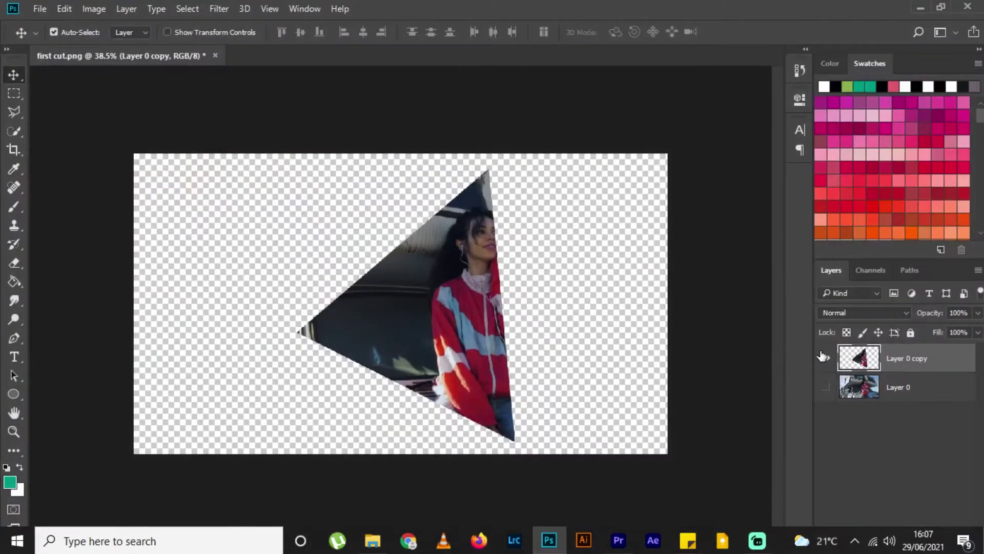
Show Layer 0, delete the triangular Layer 0 copy, and duplicate the full image with the original layer hidden.
left_click(825, 388)
left_click(826, 359)
key("Delete")
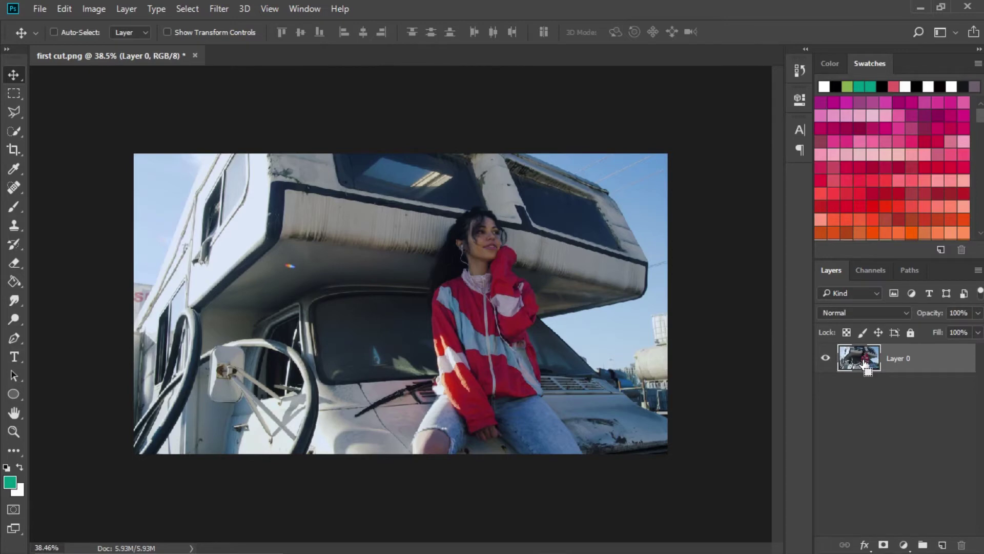
key("ctrl+j")
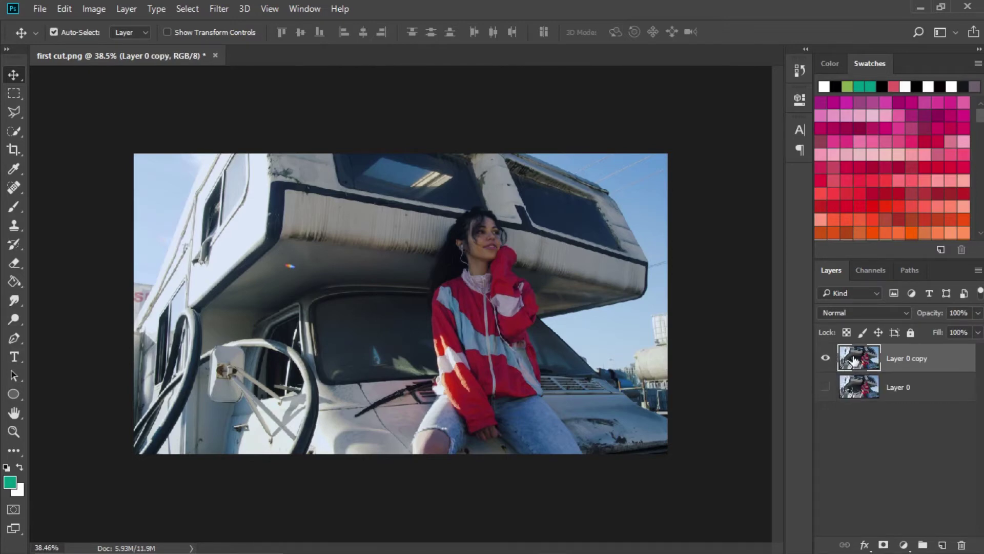
Draw a wedge-shaped Polygonal Lasso selection from beyond the image's upper-right corner to the woman's shoulder and out past the lower-right corner.
left_click(14, 112)
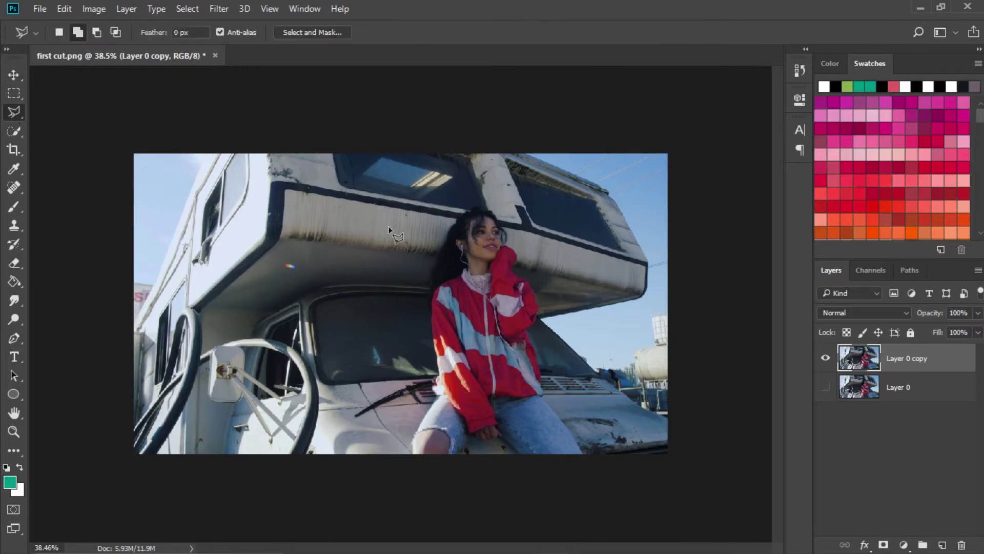
scroll(615, 307, "down", 1)
scroll(683, 158, "down", 1)
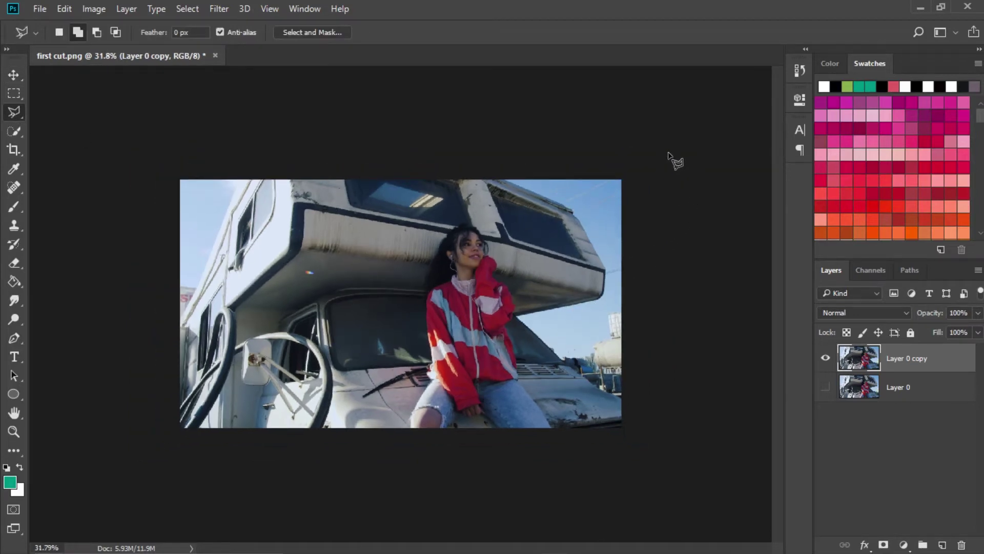
left_click(668, 153)
left_click(427, 296)
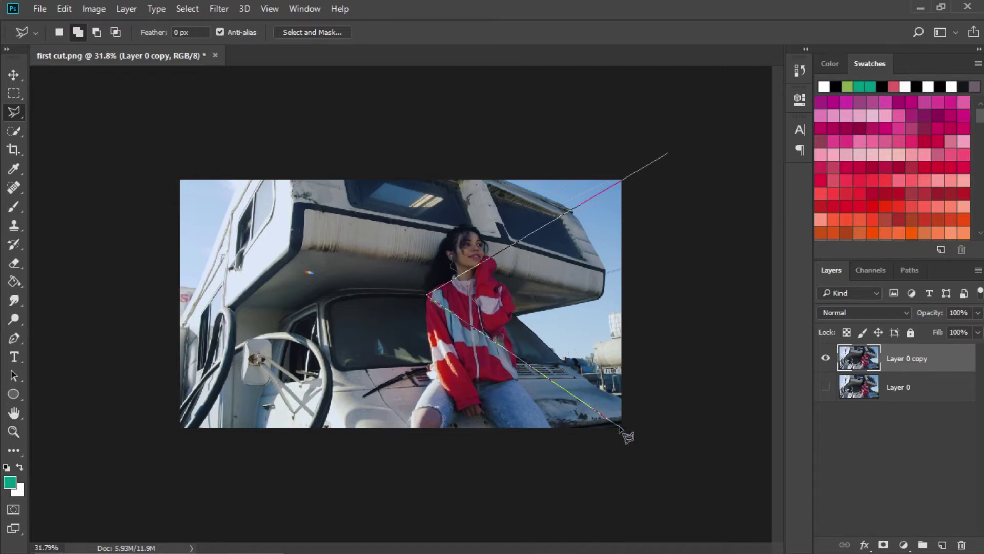
left_click(702, 480)
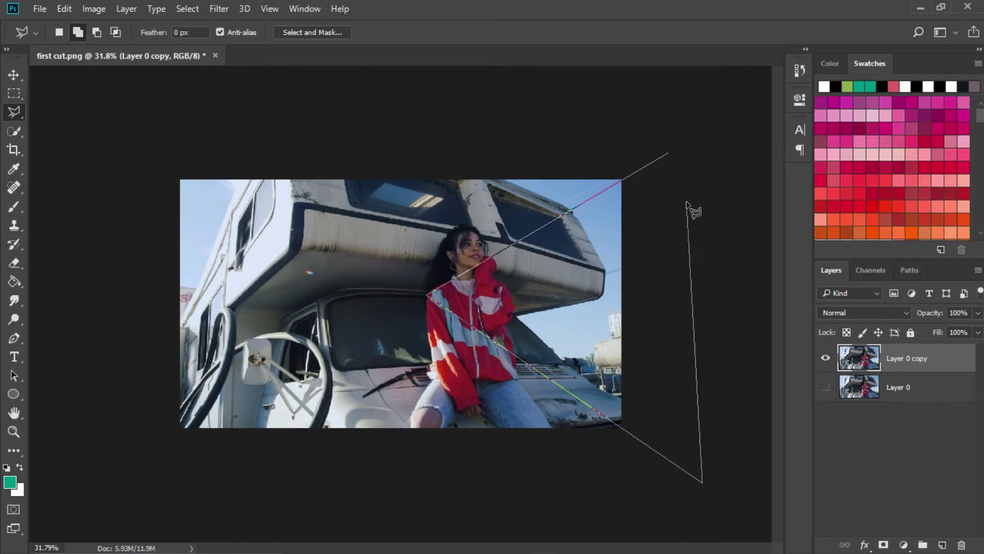
left_click(670, 154)
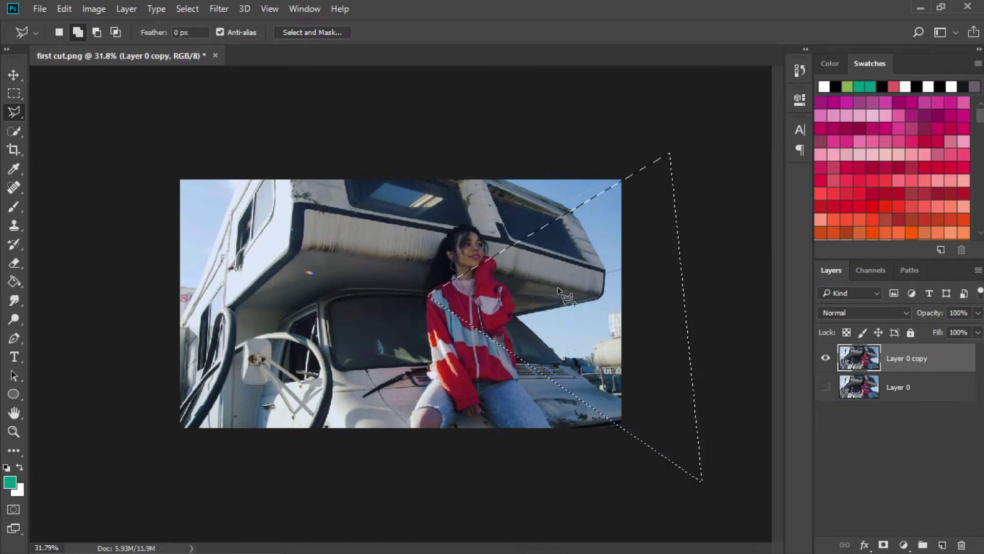
Invert the selection, delete everything outside the wedge on Layer 0 copy, and deselect.
key("ctrl+shift+i")
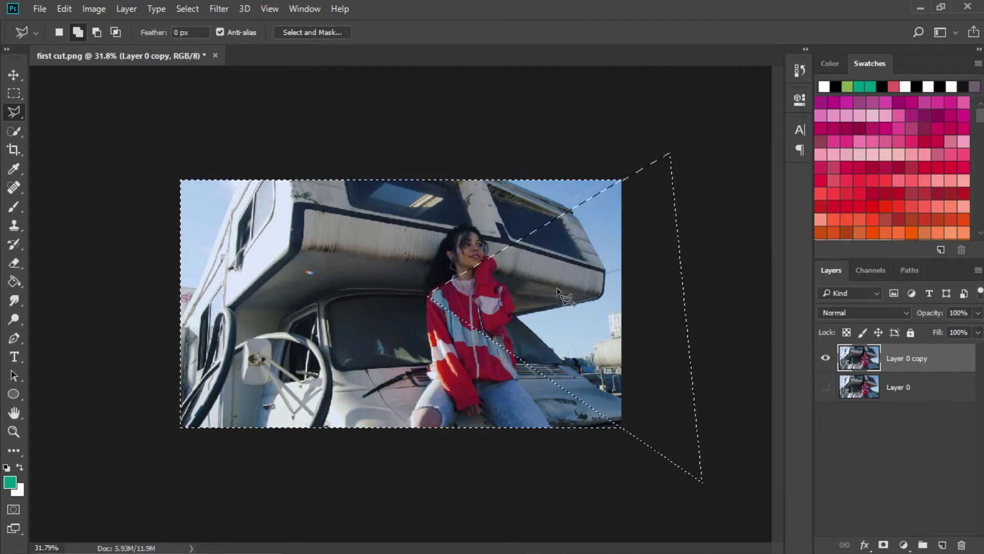
key("Delete")
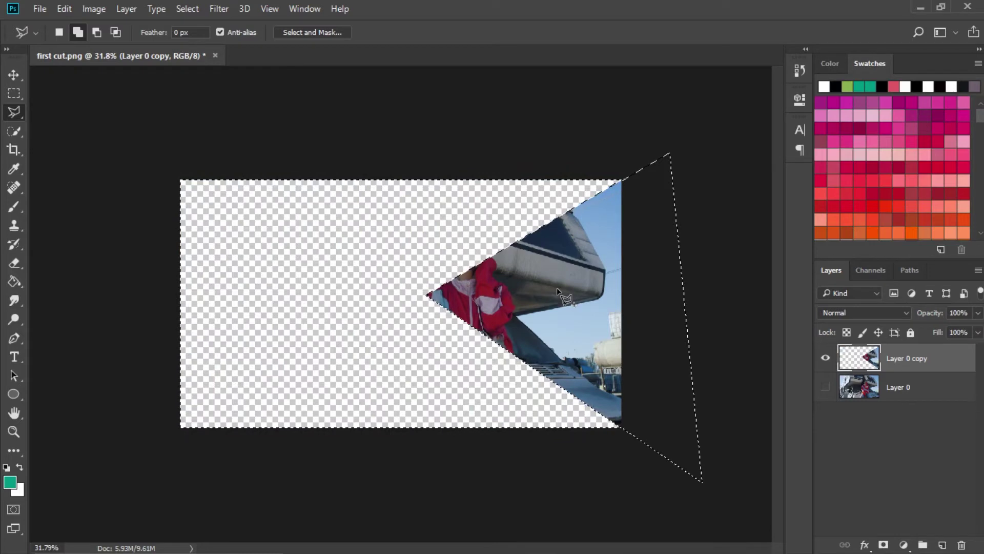
key("ctrl+d")
key("v")
Export Layer 0 copy to the Desktop as a PNG named "second cut chopped".
scroll(561, 293, "down", 1)
left_click(851, 381)
left_click(855, 360)
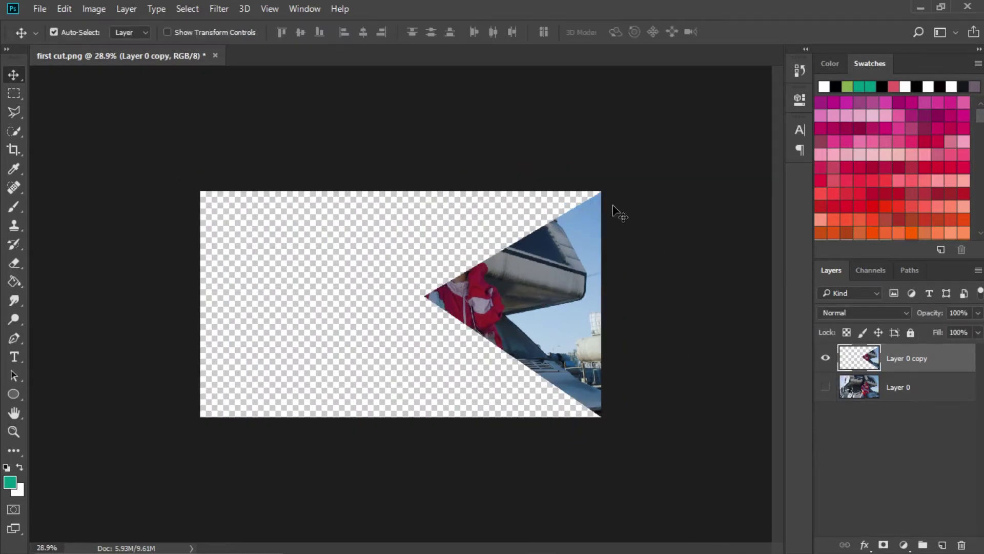
right_click(918, 369)
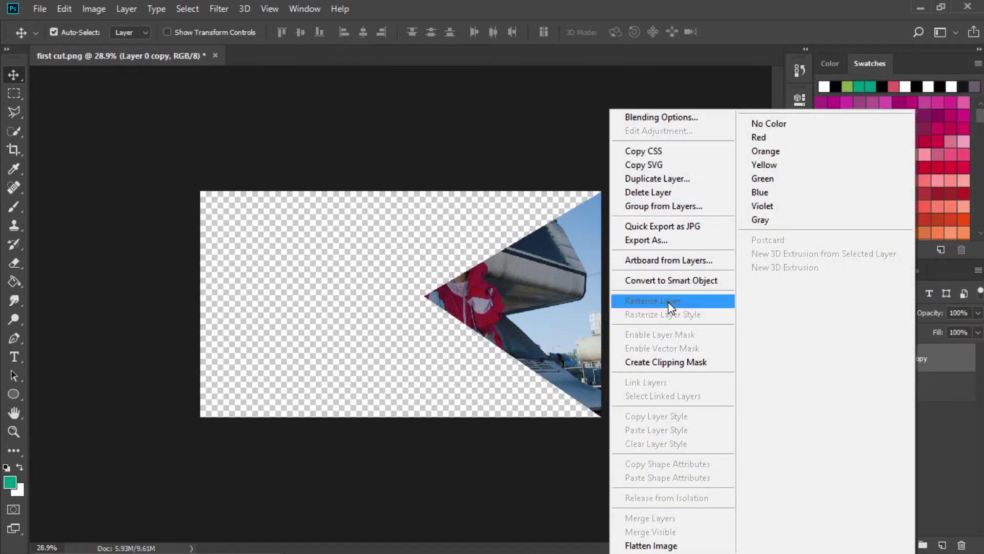
left_click(700, 242)
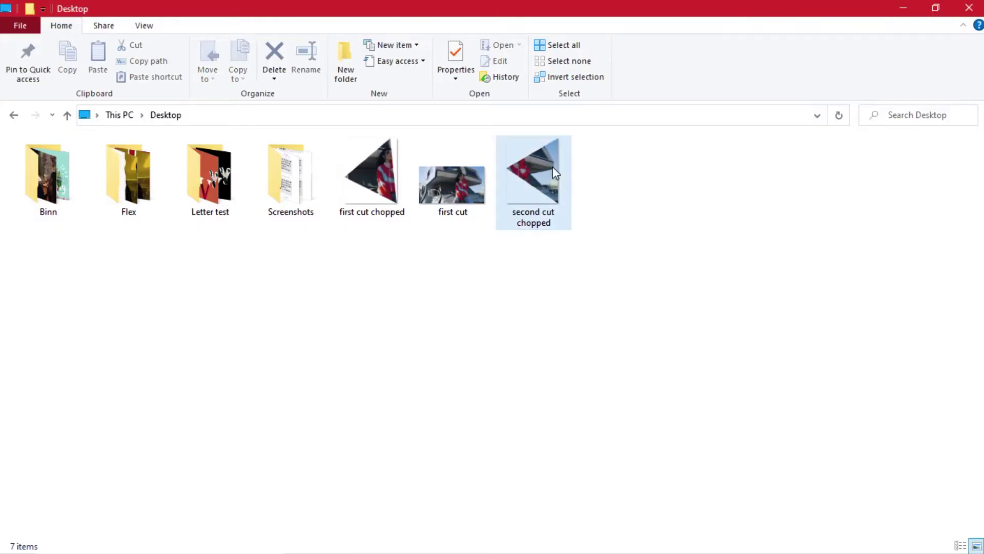
Place "second cut chopped" on track V3 of Premiere Pro's example 2 sequence, spanning the cut, and set the playhead to 00;00;05;22.
double_click(556, 173)
left_click_drag(517, 173, 335, 448)
left_click_drag(416, 412, 507, 449)
left_click(493, 405)
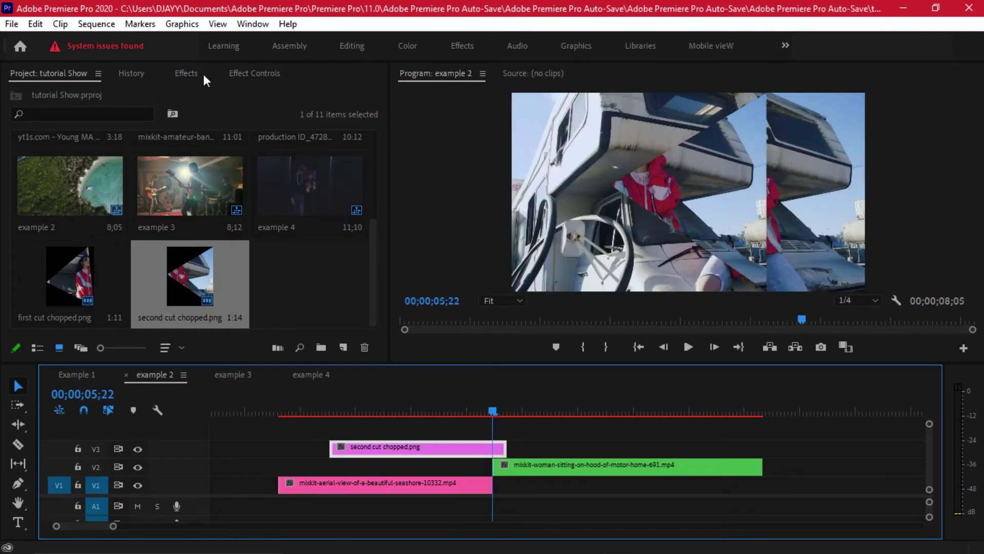
Set the horizontal Position of "second cut chopped" to 1497.0 so the wedge lines up with the frame beneath it.
left_click(248, 73)
left_click(91, 146)
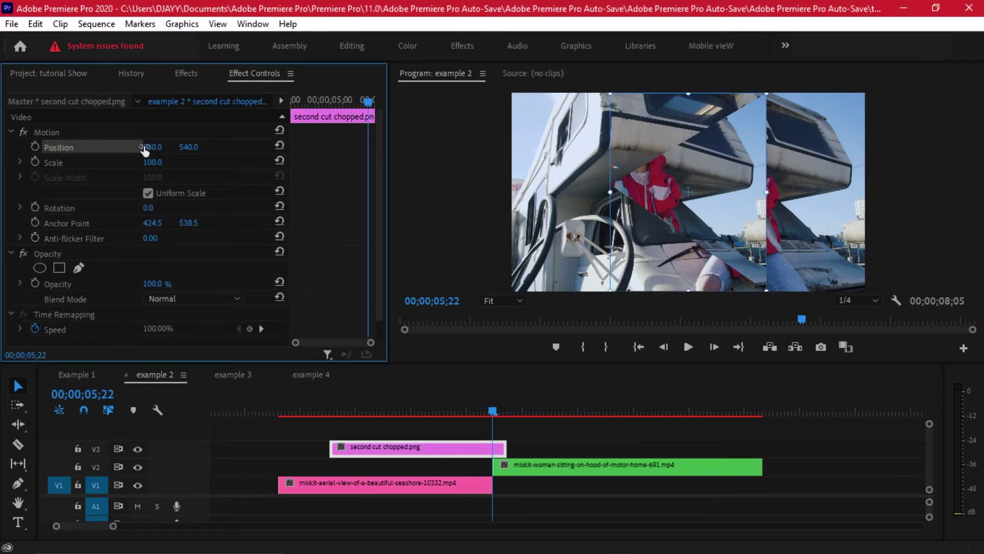
left_click_drag(153, 148, 429, 148)
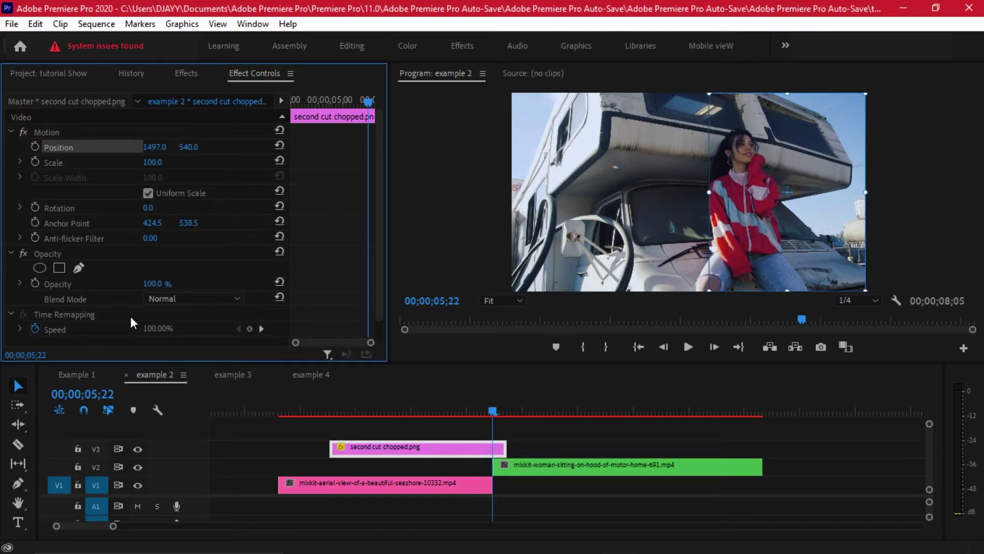
Trim "second cut chopped" on V3 to start ten frames before the cut, at 00;00;05;12, and end at the cut.
left_click(538, 450)
left_click_drag(506, 447, 498, 442)
scroll(507, 450, "down", 1)
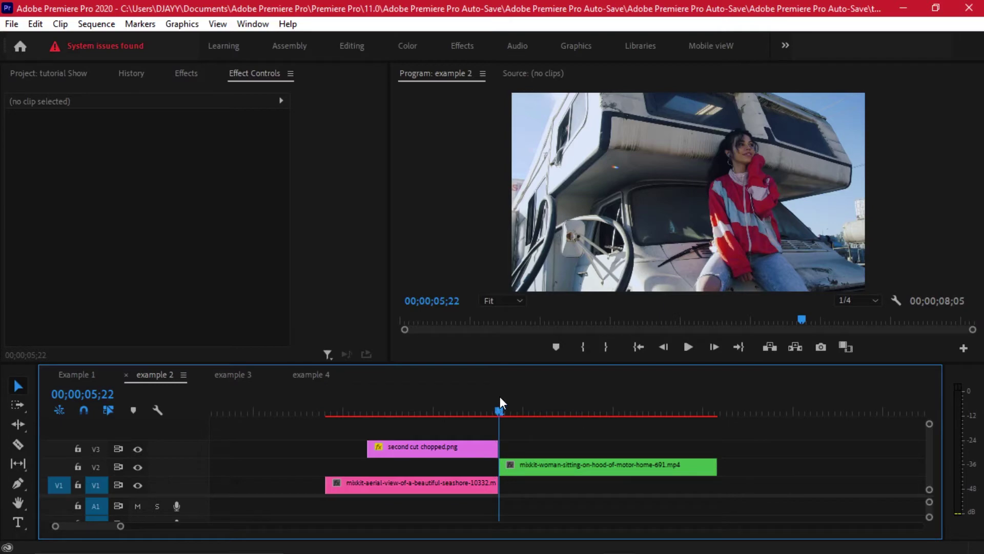
key("shift+Left")
key("shift+Left")
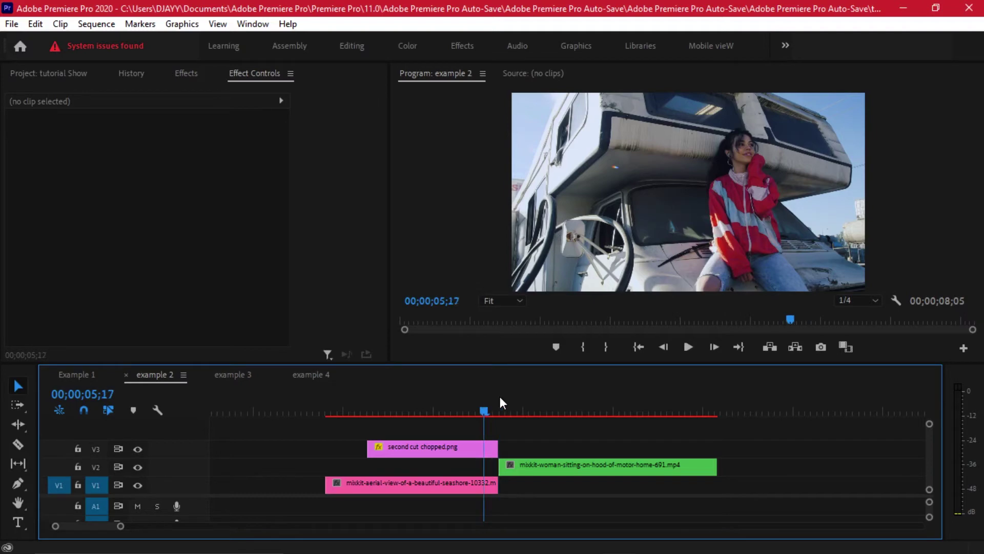
left_click_drag(374, 448, 477, 434)
Change the label color of the "second cut chopped" clip on V3 to orange.
left_click(479, 446)
right_click(478, 446)
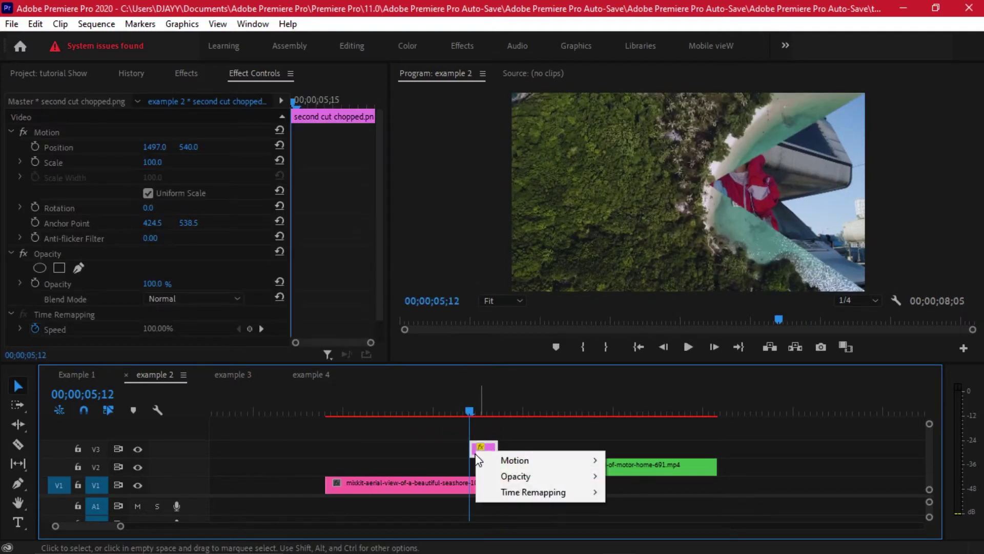
left_click(551, 428)
left_click(486, 455)
right_click(486, 454)
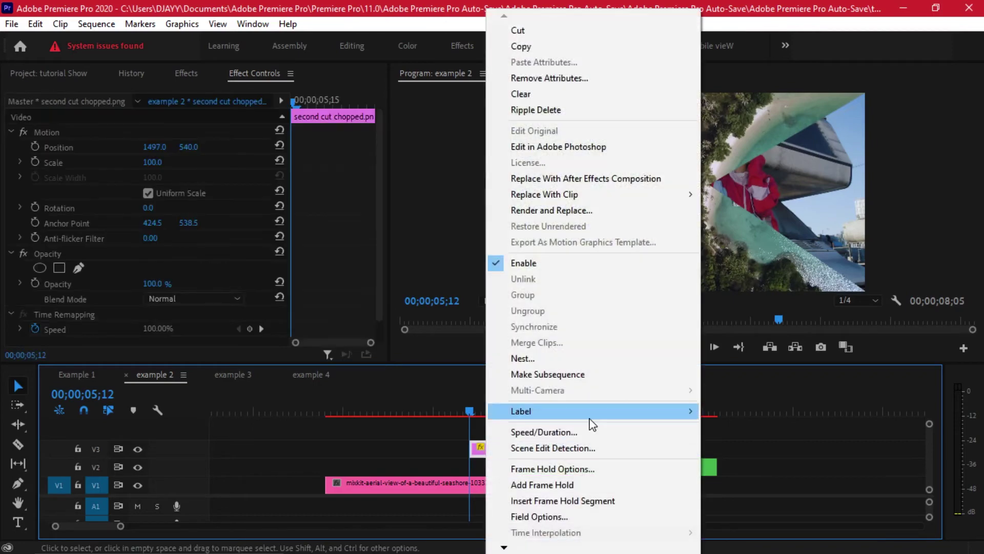
mouse_move(589, 412)
left_click(734, 395)
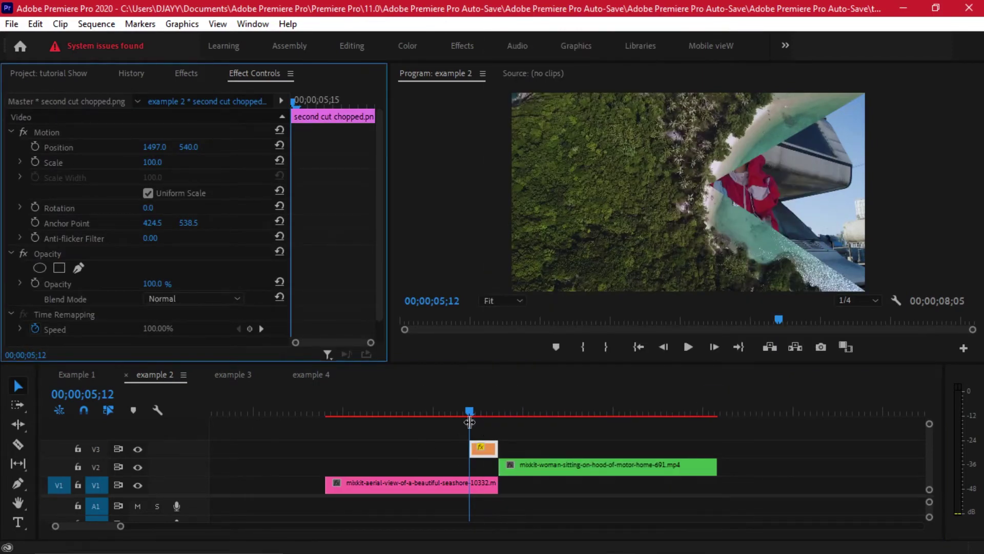
Keyframe the Position of "second cut chopped" to slide in from beyond the frame's right edge at 00;00;05;12 to its aligned place at the clip's end.
left_click(36, 151)
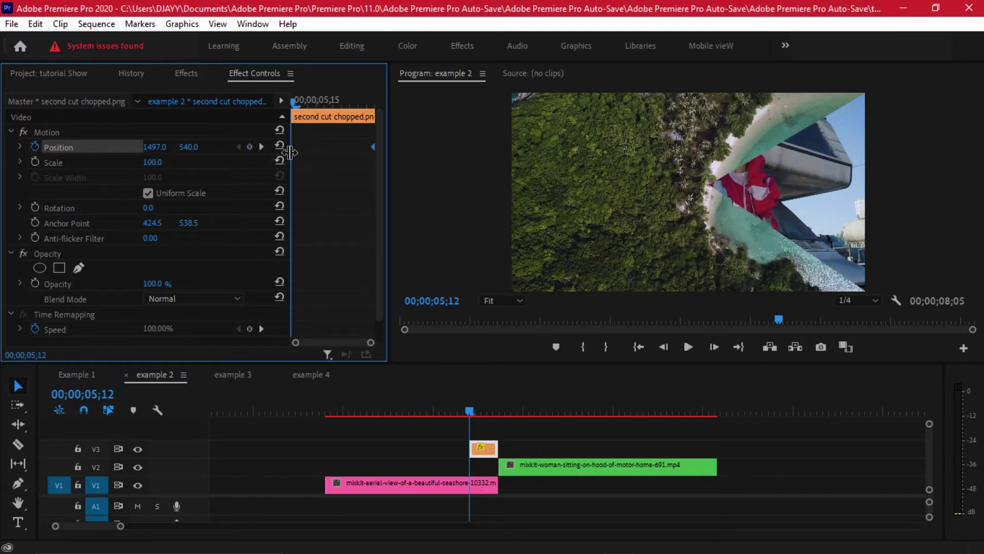
left_click_drag(158, 147, 578, 148)
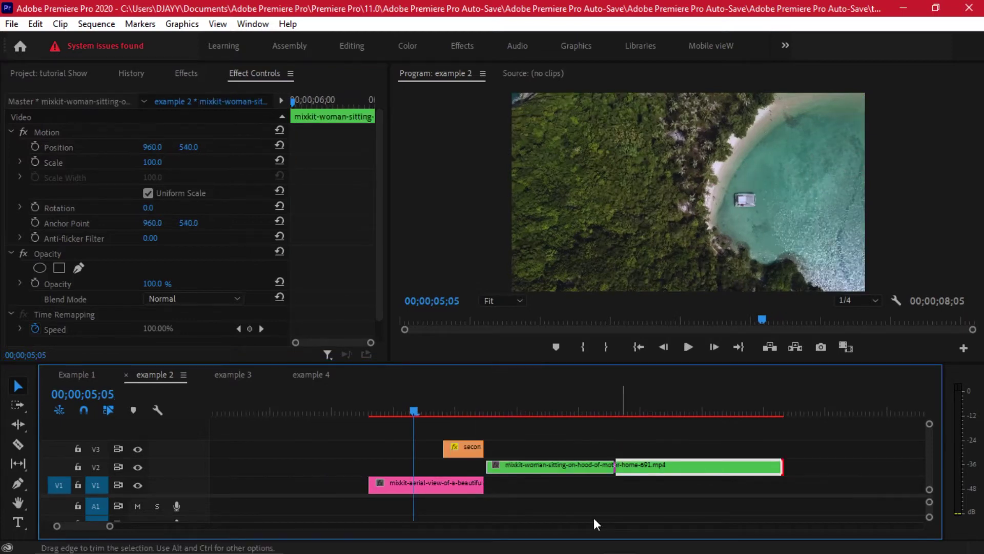
Preview the chopped cutout transitions around the cuts in the example 2 and Example 1 sequences.
left_click(391, 409)
left_click_drag(392, 405, 525, 448)
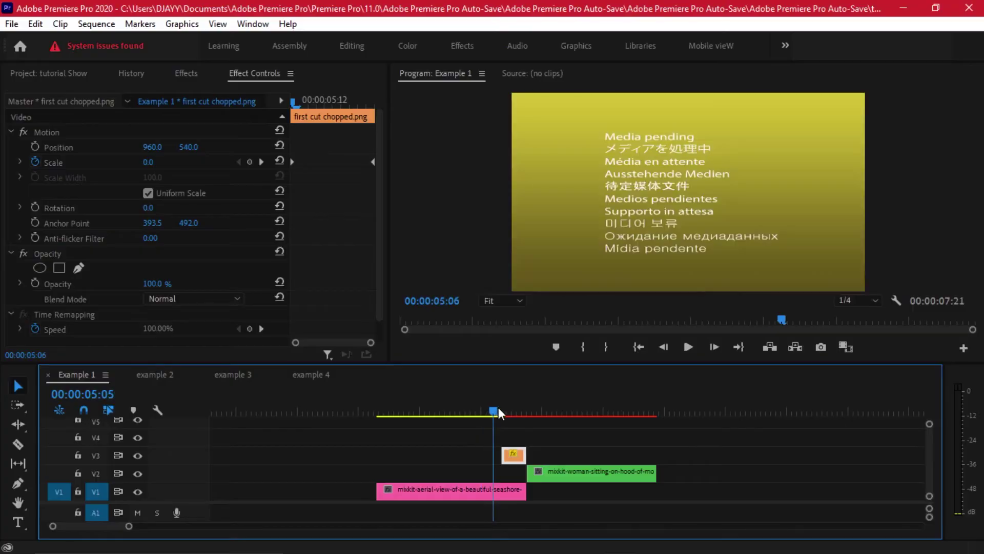
left_click(500, 410)
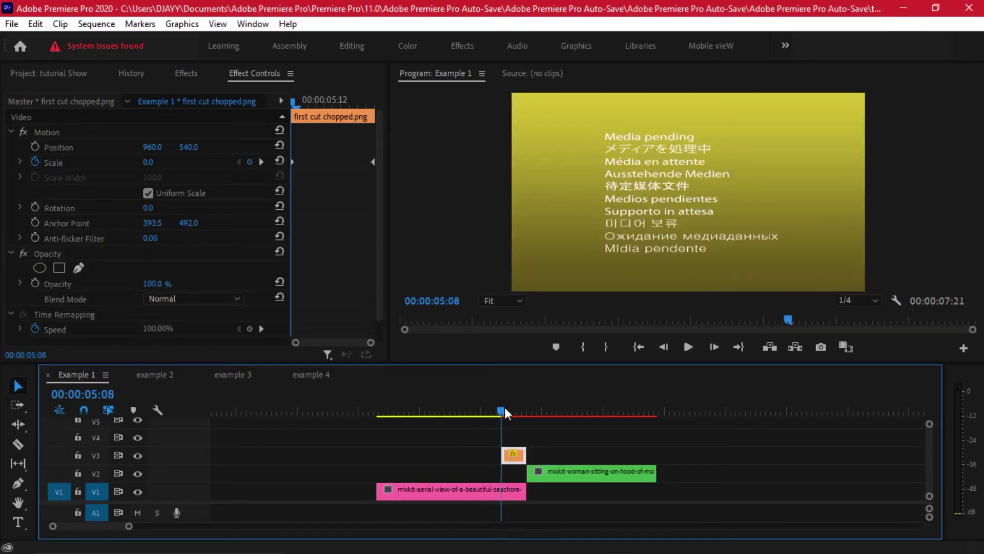
left_click(505, 408)
scroll(534, 440, "up", 2)
scroll(533, 441, "down", 3)
left_click_drag(498, 406, 499, 401)
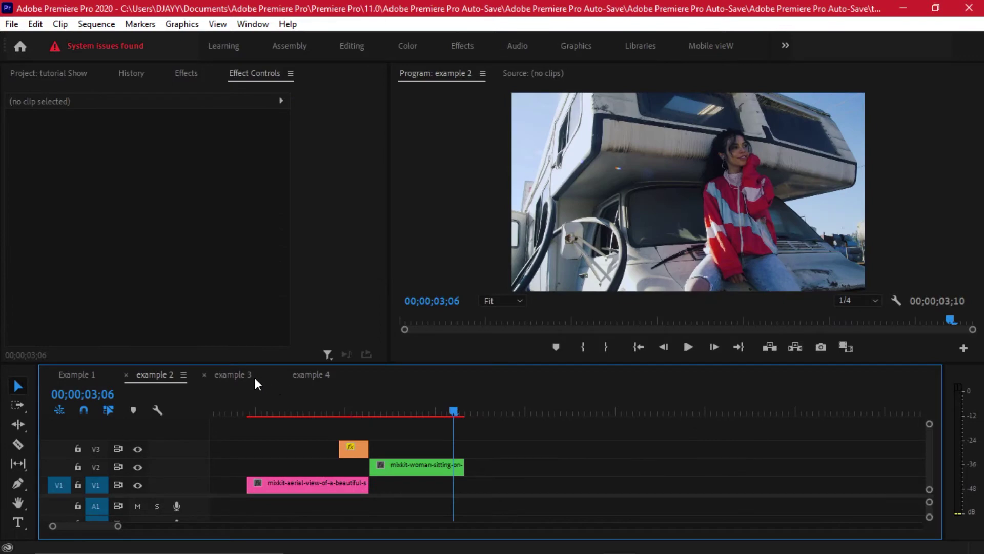
Open the example 3 sequence, set the playhead to the second clip's first frame at 00;00;06;03, and select that clip.
left_click(254, 378)
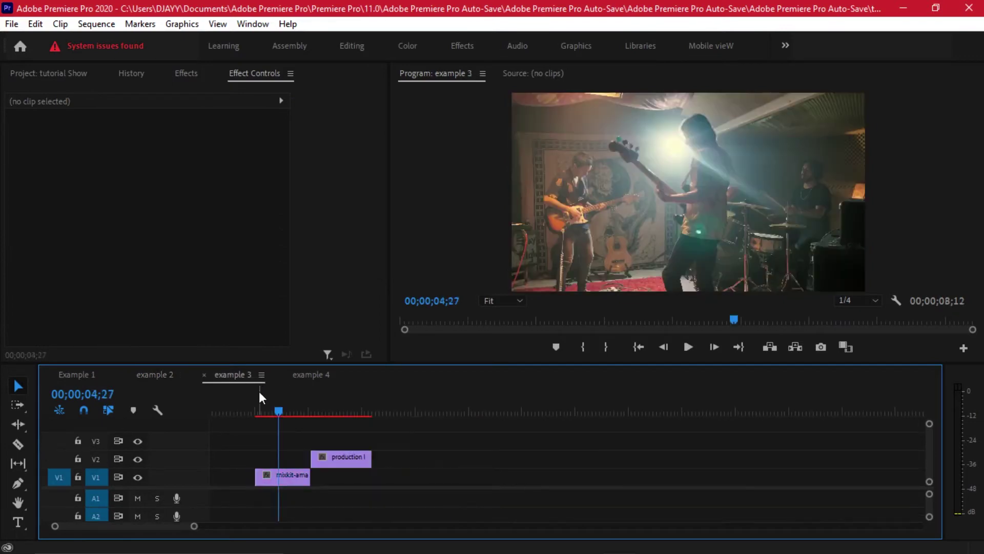
scroll(302, 425, "up", 2)
scroll(360, 436, "up", 1)
scroll(377, 412, "down", 1)
left_click_drag(315, 405, 386, 406)
key("equal")
key("equal")
left_click(433, 458)
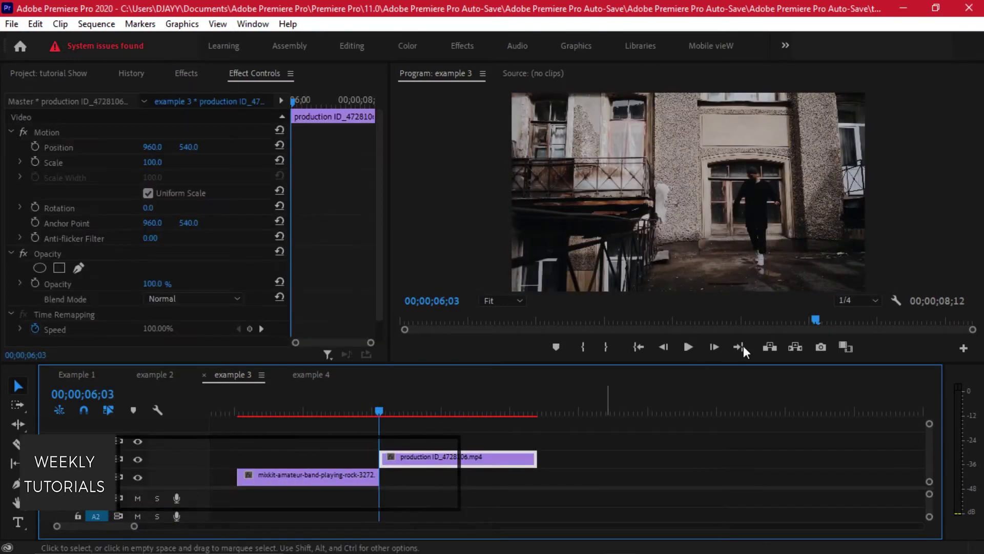
Export the current frame to the Desktop as a PNG named "example 3".
left_click(819, 350)
left_click(521, 332)
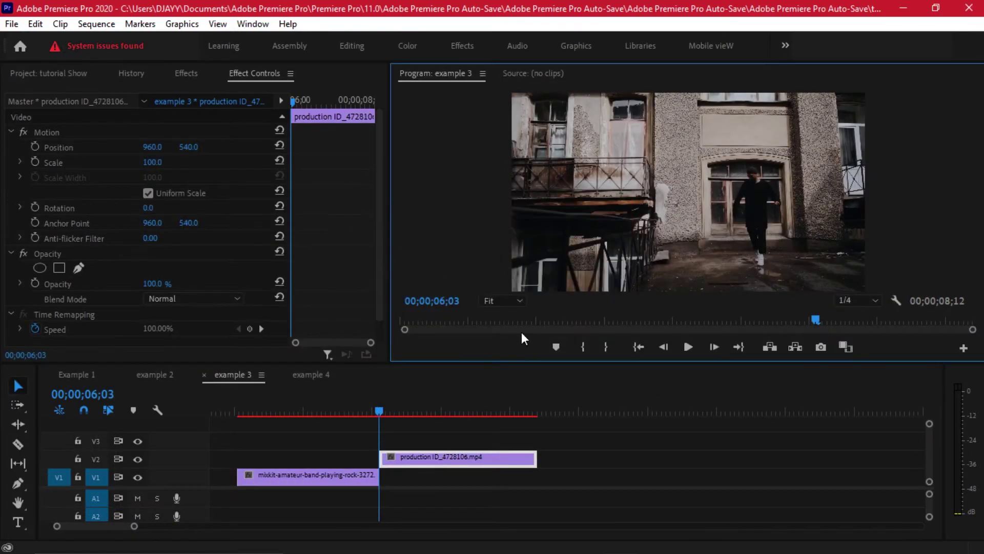
scroll(600, 438, "down", 1)
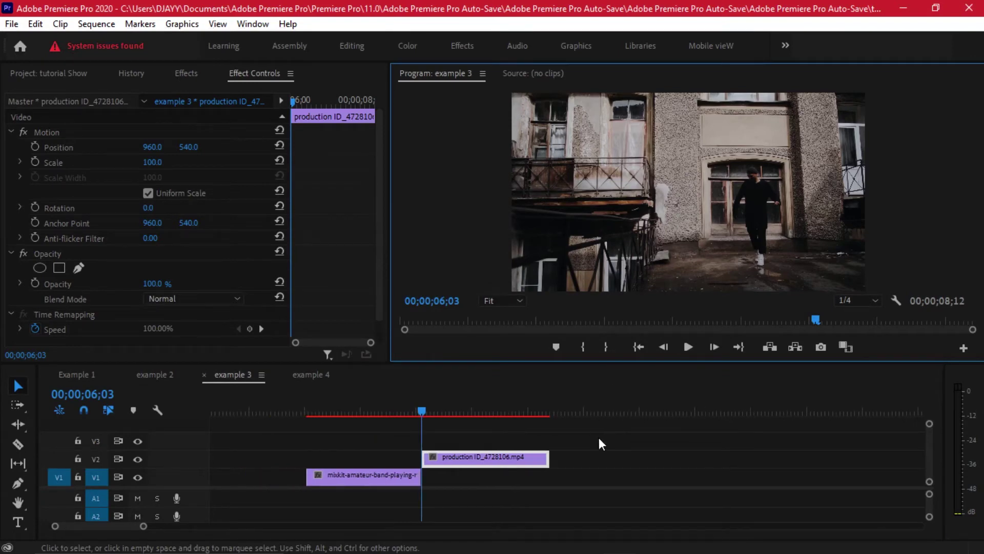
Switch to the Desktop folder, locate the exported "example 3" image, and open it in Photoshop.
left_click(902, 2)
left_click(552, 333)
left_click(622, 206)
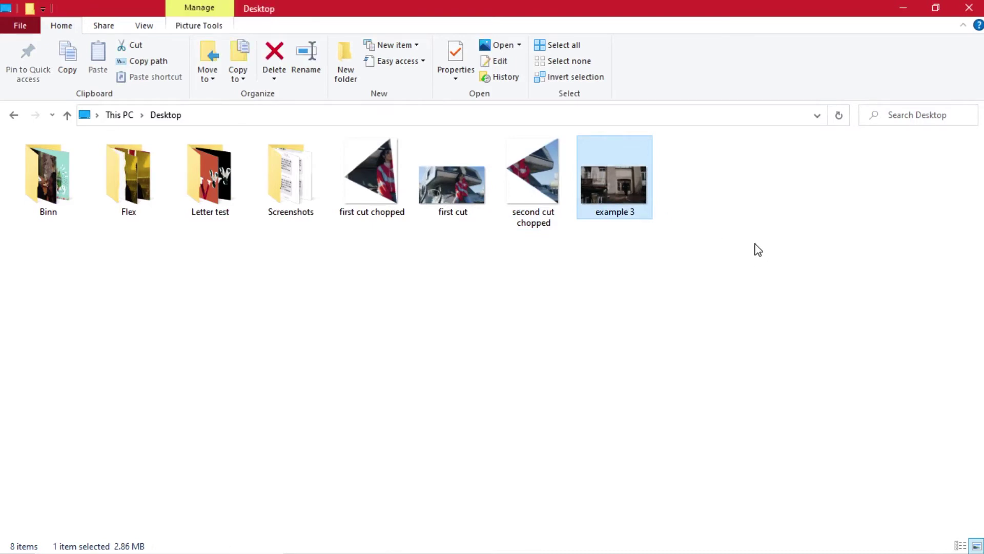
right_click(602, 178)
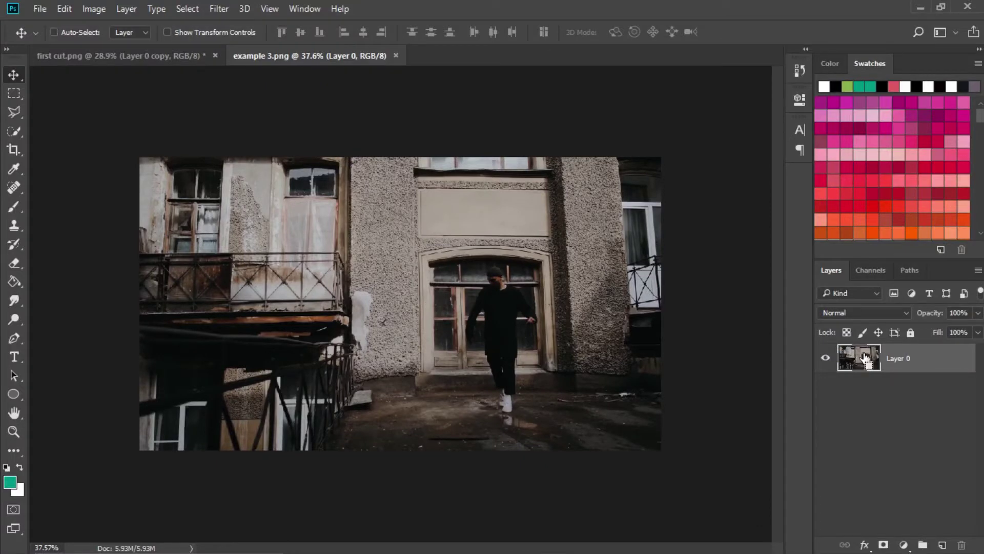
Duplicate Layer 0 to make three copies, undoing the surplus fourth copy.
key("ctrl+j")
key("ctrl+j")
key("ctrl+j")
key("ctrl+j")
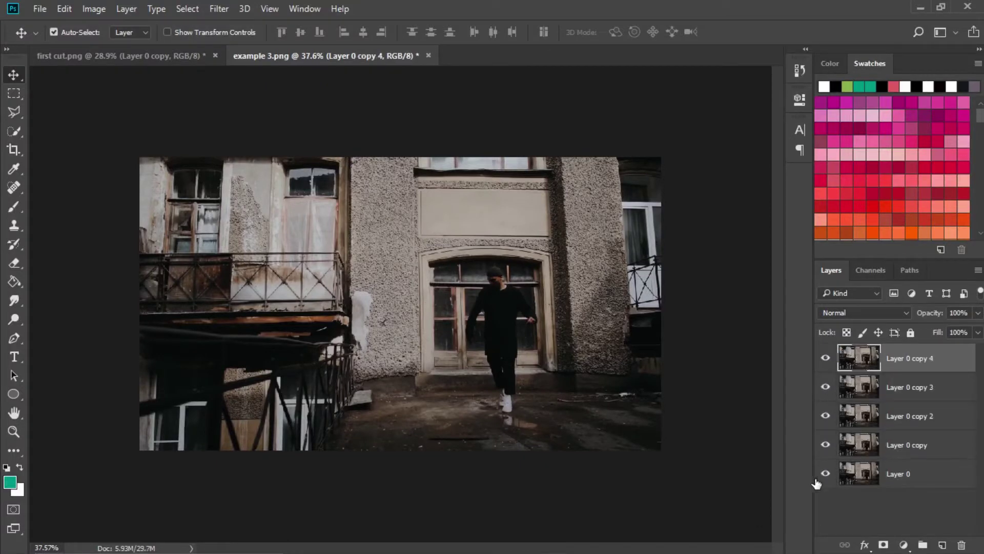
key("ctrl+z")
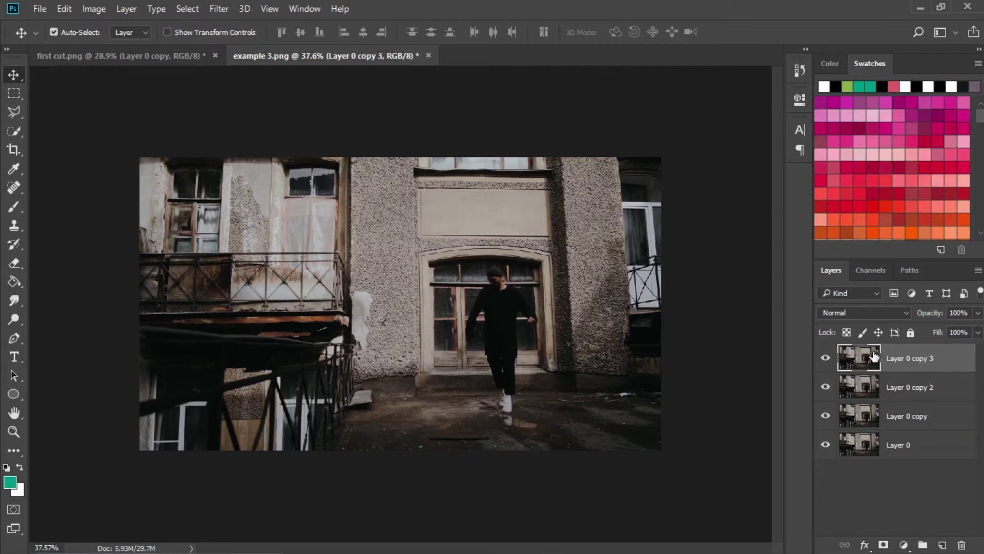
Hide Layer 0, Layer 0 copy and Layer 0 copy 2, leaving Layer 0 copy 3 visible and active.
left_click(872, 426)
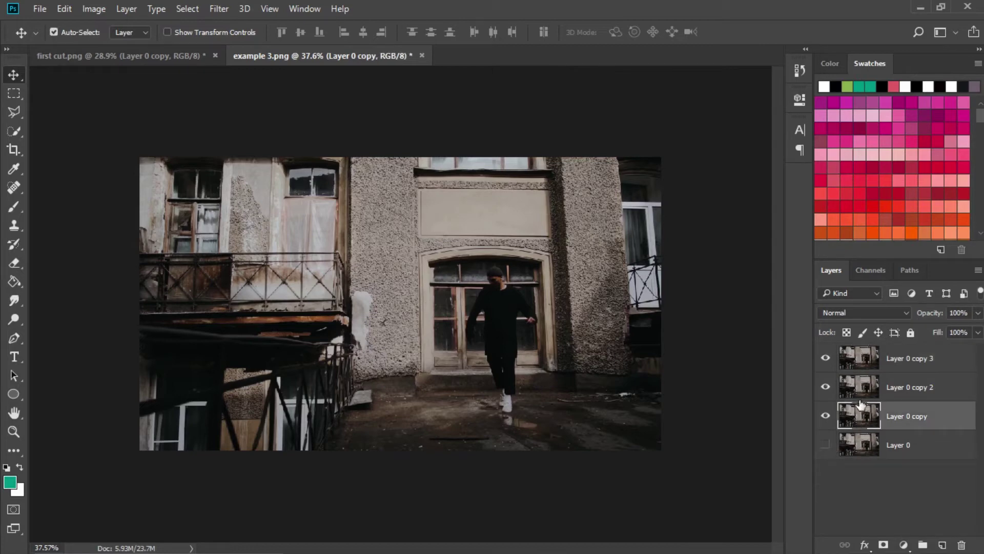
left_click(867, 443)
left_click(867, 425)
left_click(861, 361)
left_click(825, 388)
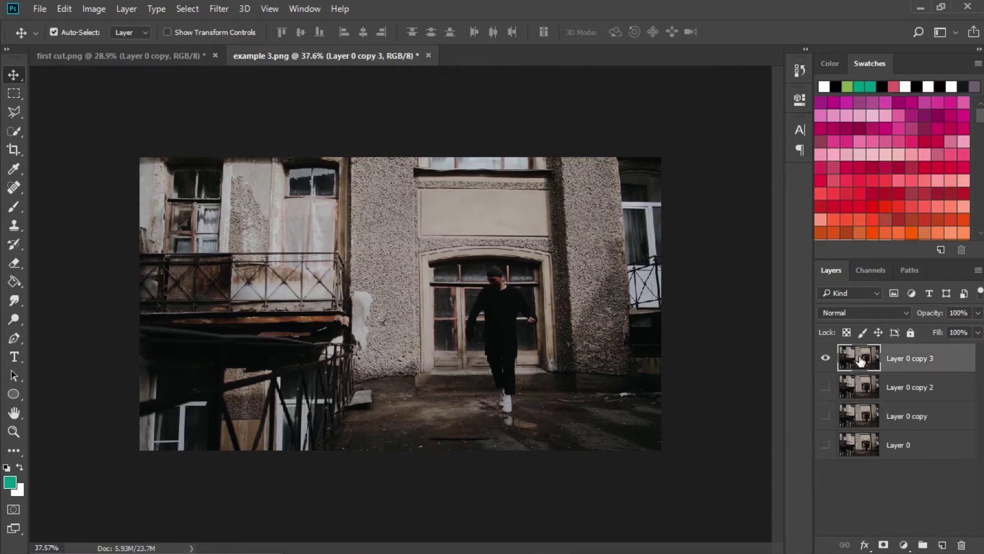
Select roughly the left third of Layer 0 copy 3 with the Rectangular Marquee, invert the selection, delete the rest, and deselect.
left_click(8, 119)
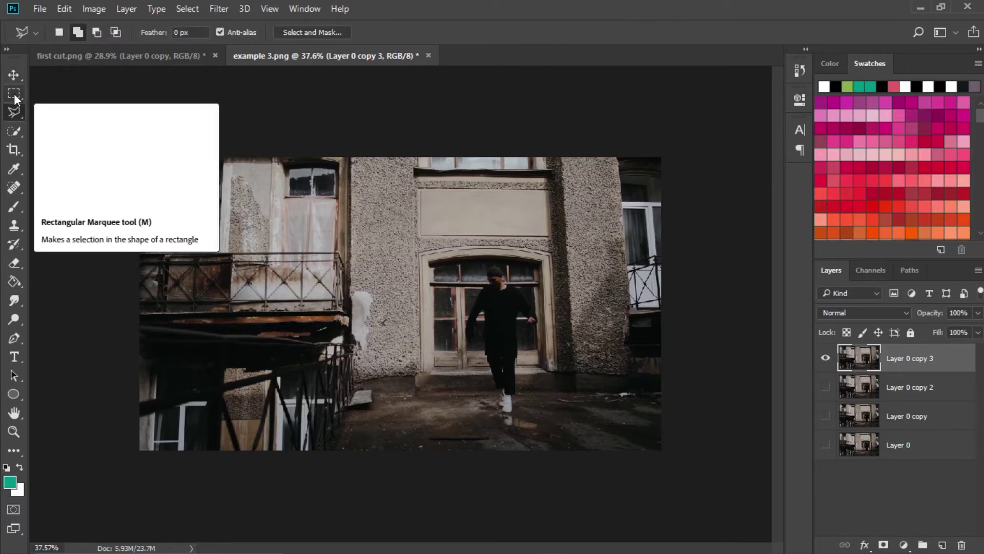
left_click(14, 94)
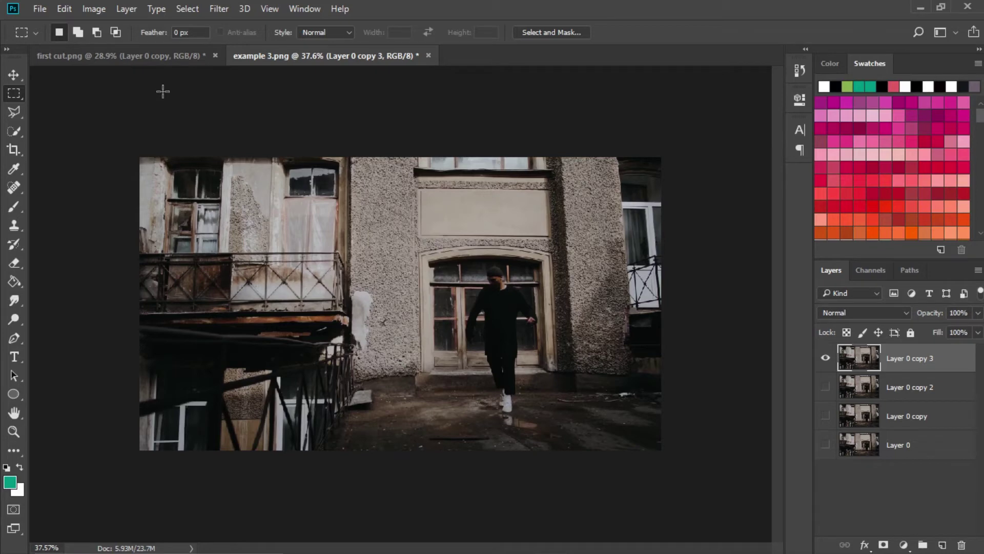
left_click_drag(139, 157, 304, 460)
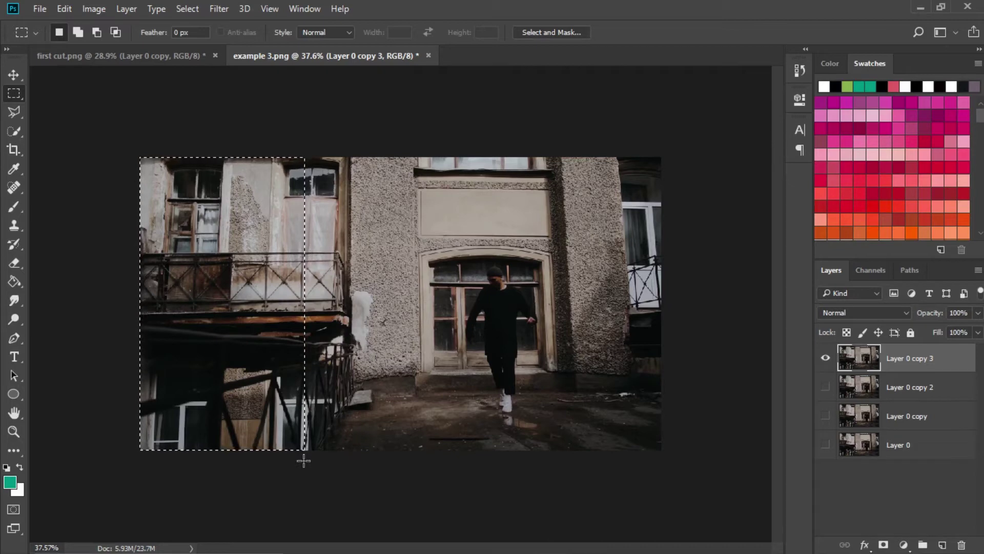
key("ctrl+shift+i")
key("Delete")
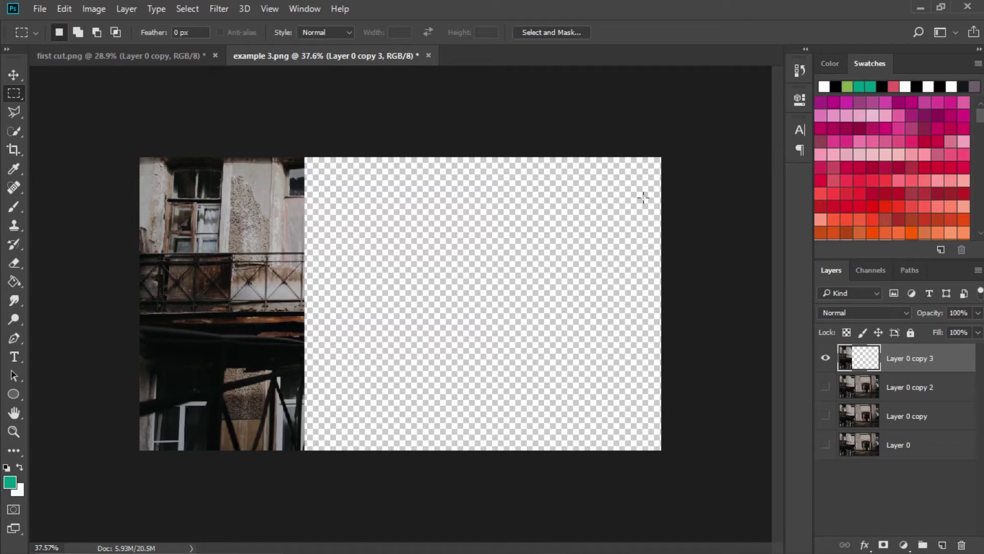
Hide Layer 0 copy 3, show Layer 0 copy 2, and make Layer 0 copy 2 the active layer.
left_click(826, 388)
left_click(826, 388)
left_click(825, 358)
left_click(825, 387)
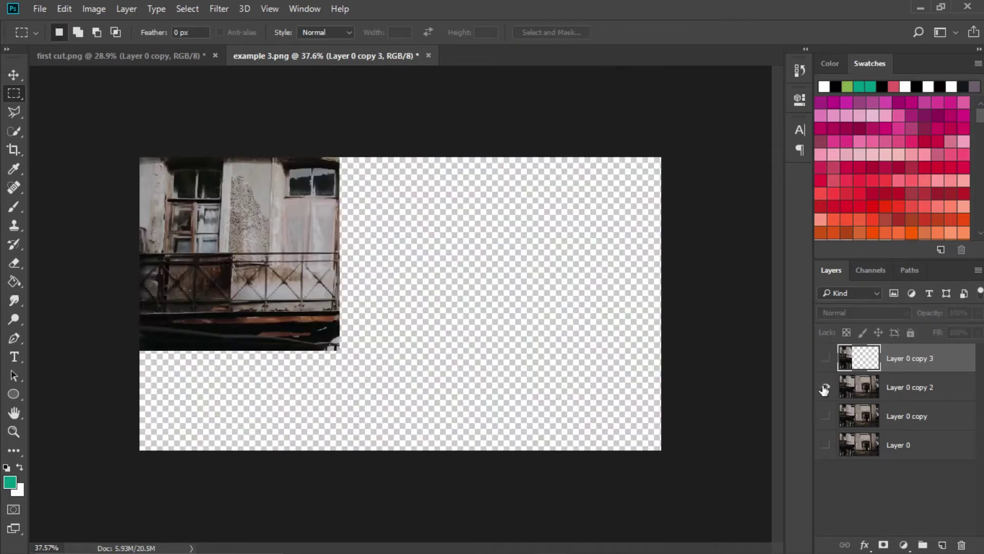
left_click(849, 391)
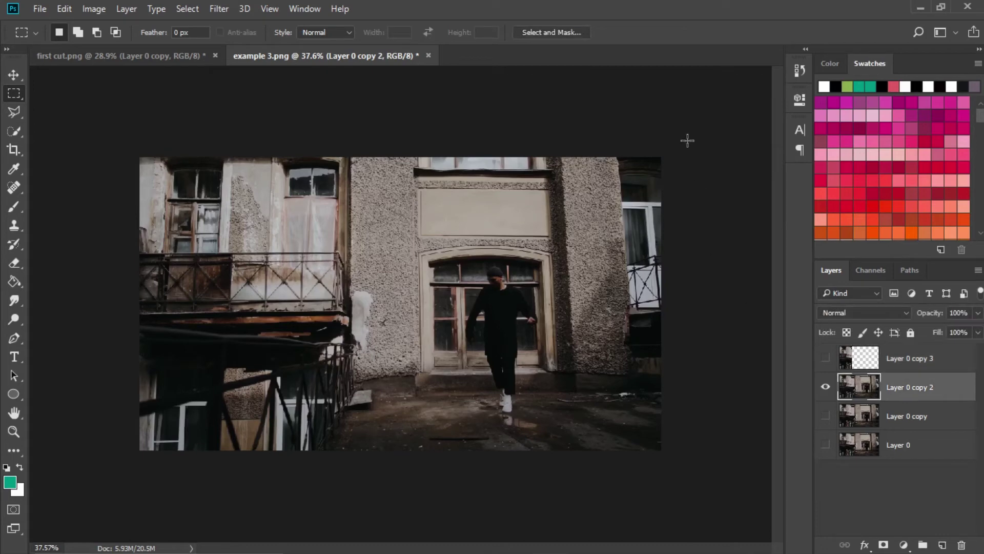
Marquee-select roughly the right third of Layer 0 copy 2, invert the selection, delete everything outside that strip, and deselect.
left_click_drag(687, 133, 492, 465)
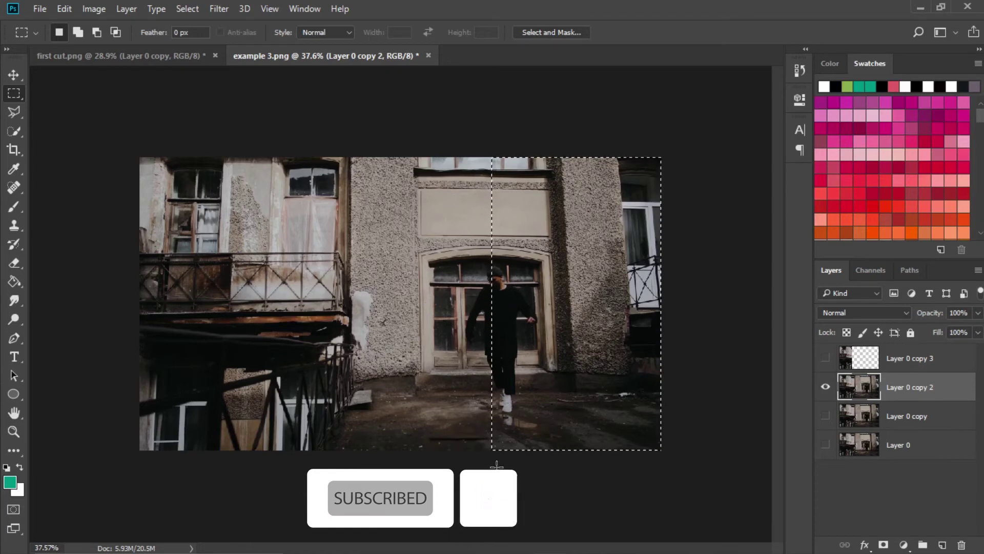
key("ctrl+shift+i")
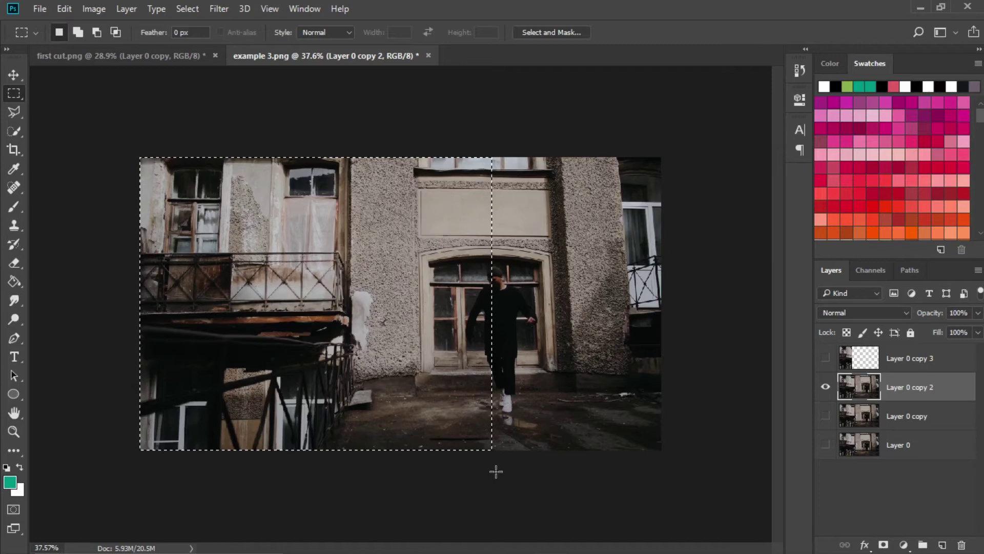
key("Delete")
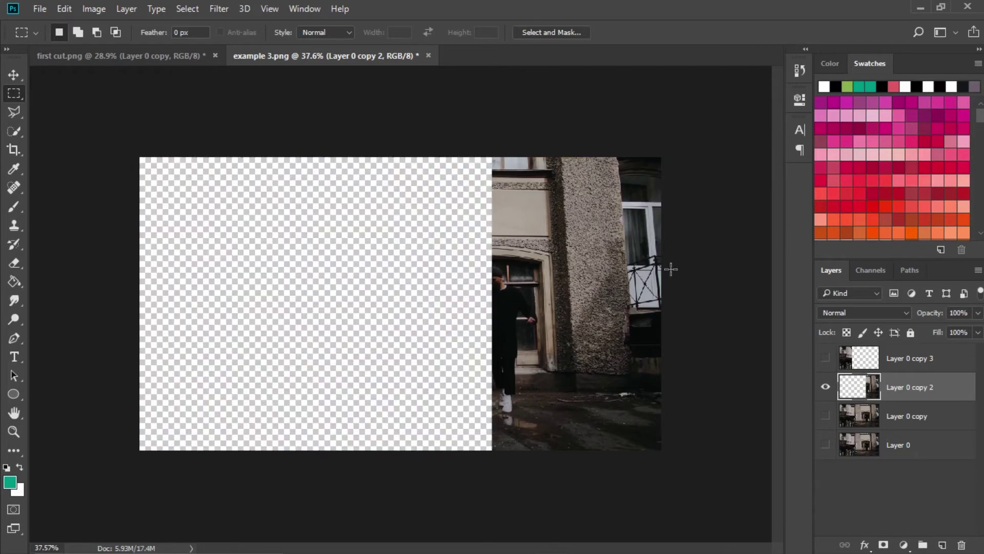
Switch to the Move tool, show Layer 0 copy 3, Layer 0 copy 2 and Layer 0 copy together, and make Layer 0 copy active.
left_click(14, 75)
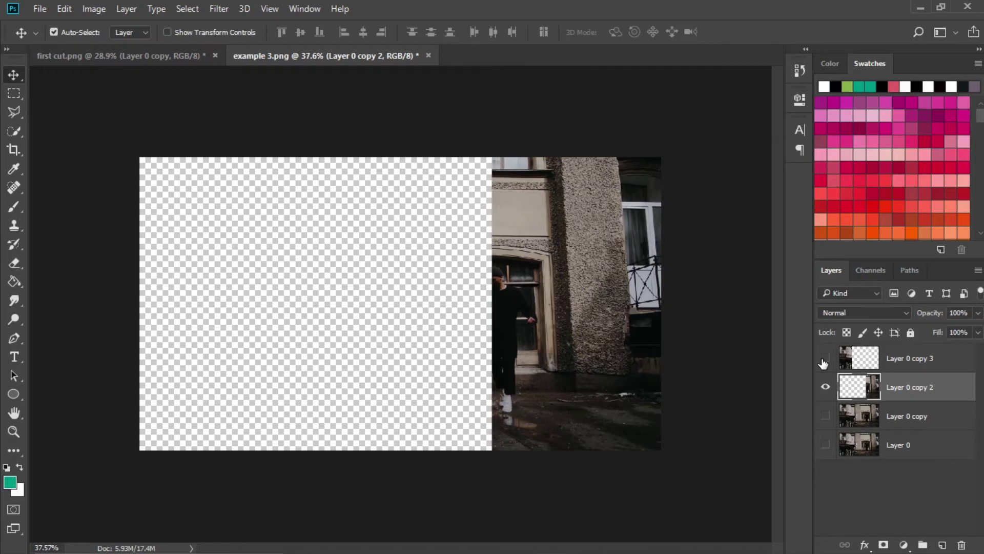
left_click(825, 387)
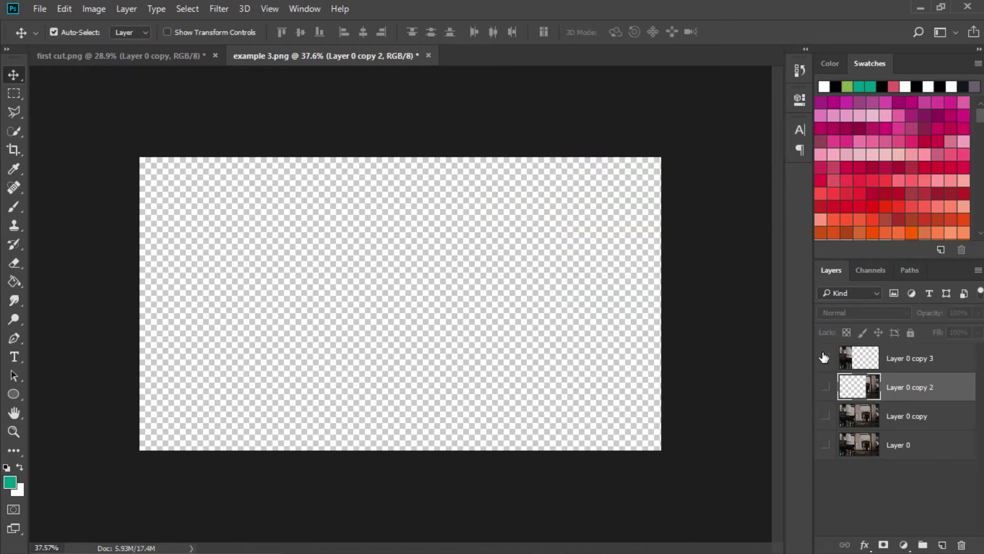
left_click(826, 358)
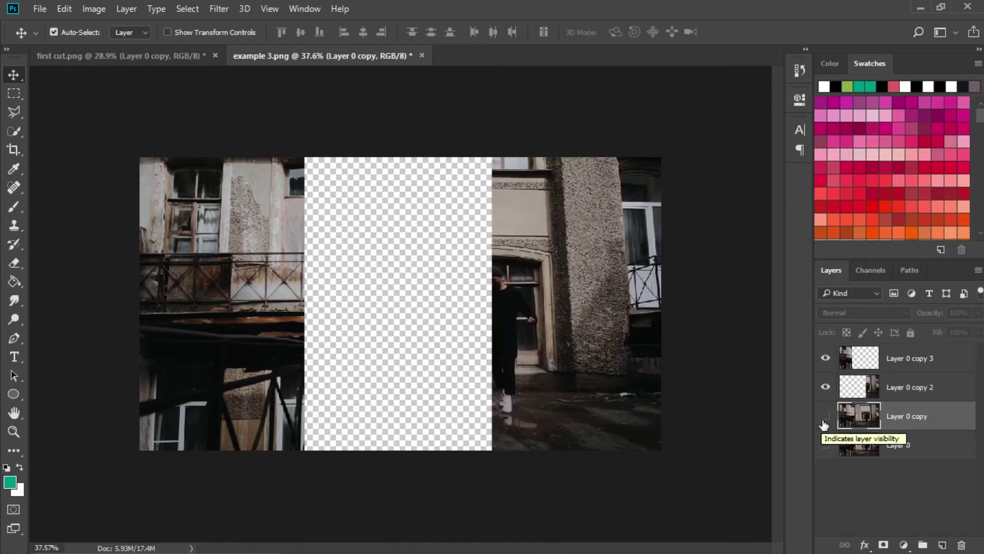
left_click(825, 417)
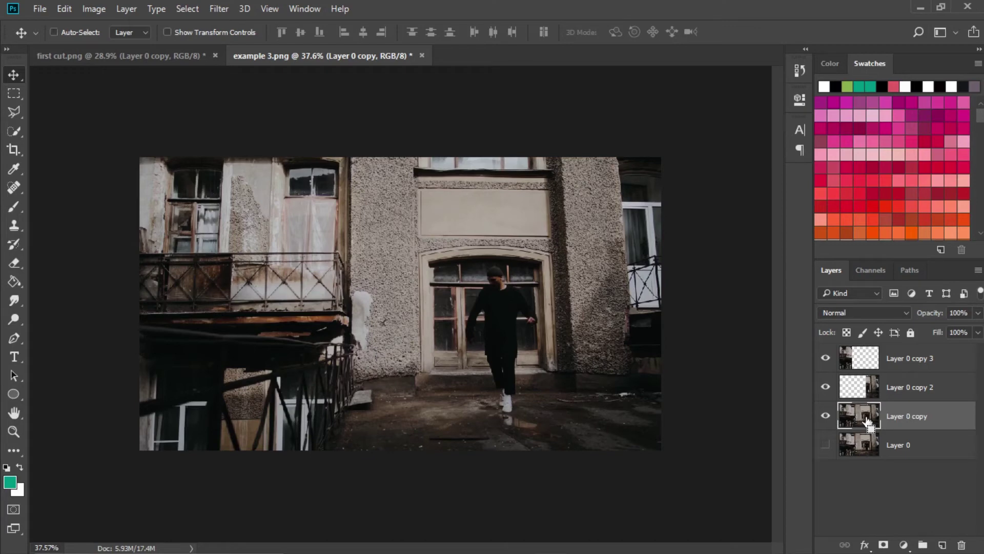
Delete the area covered by Layer 0 copy 2 from Layer 0 copy, hide Layer 0 copy 2 and Layer 0 copy 3, and deselect.
left_click(859, 390, "ctrl")
key("Delete")
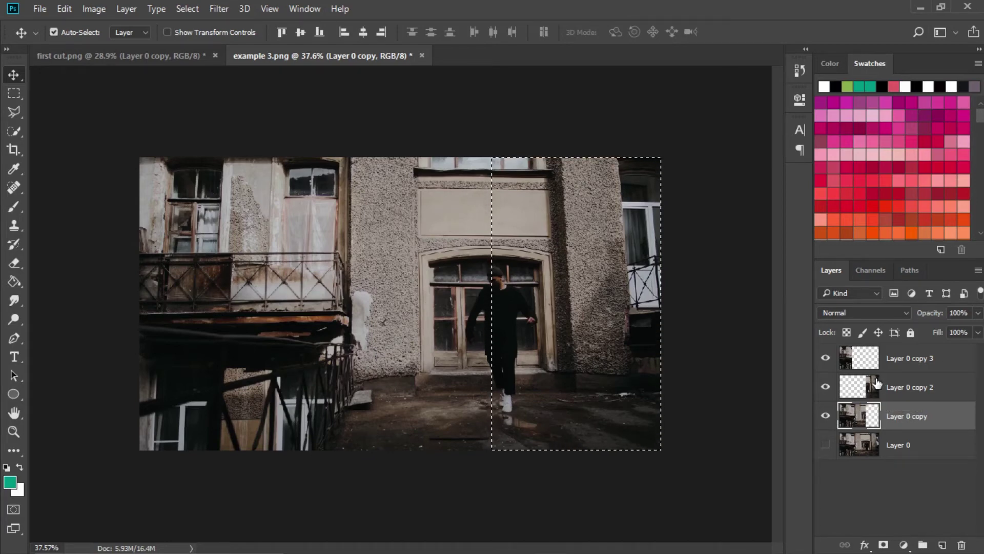
left_click(826, 387)
left_click(826, 359)
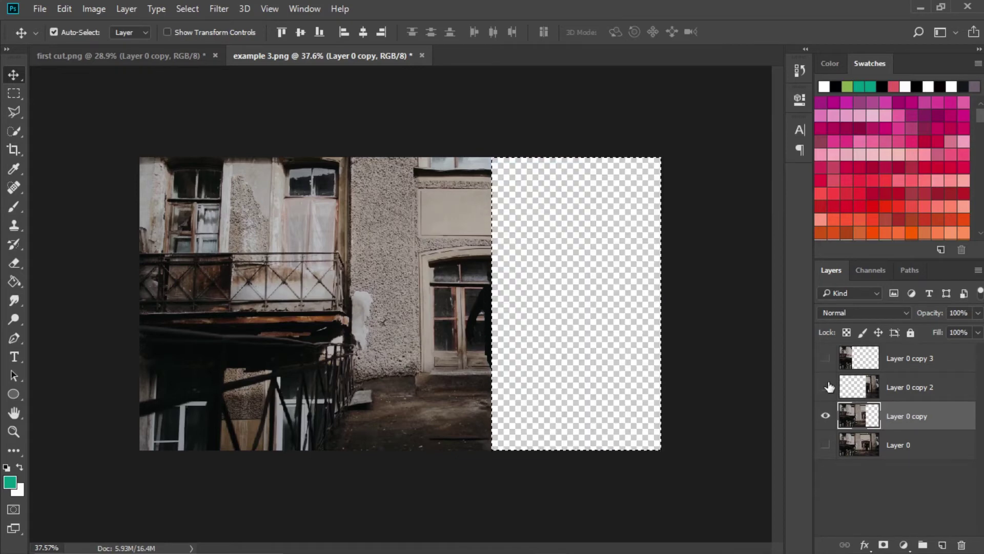
key("ctrl+d")
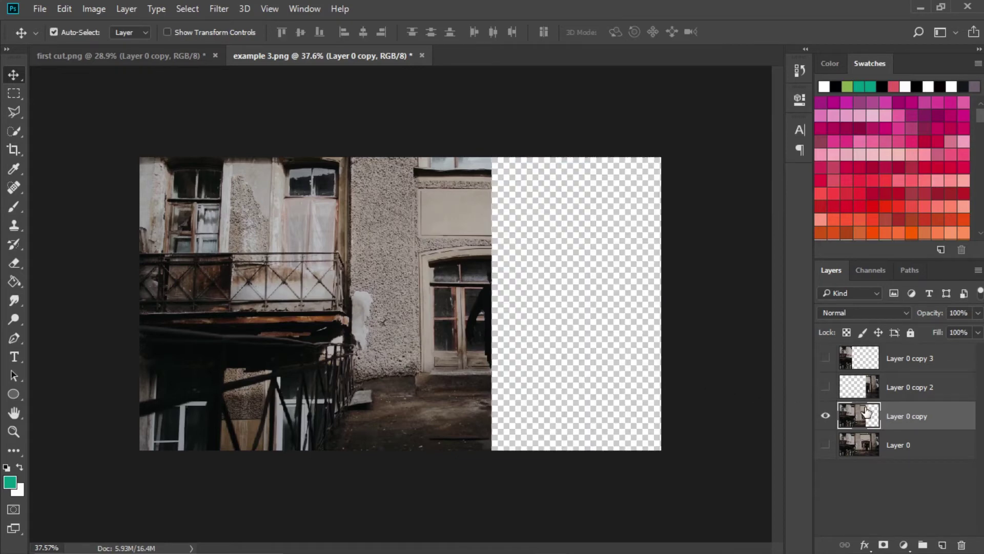
Load Layer 0 copy 3's outline as a selection, delete that area from Layer 0 copy so only the middle strip remains, and deselect.
left_click(825, 360)
left_click(854, 362)
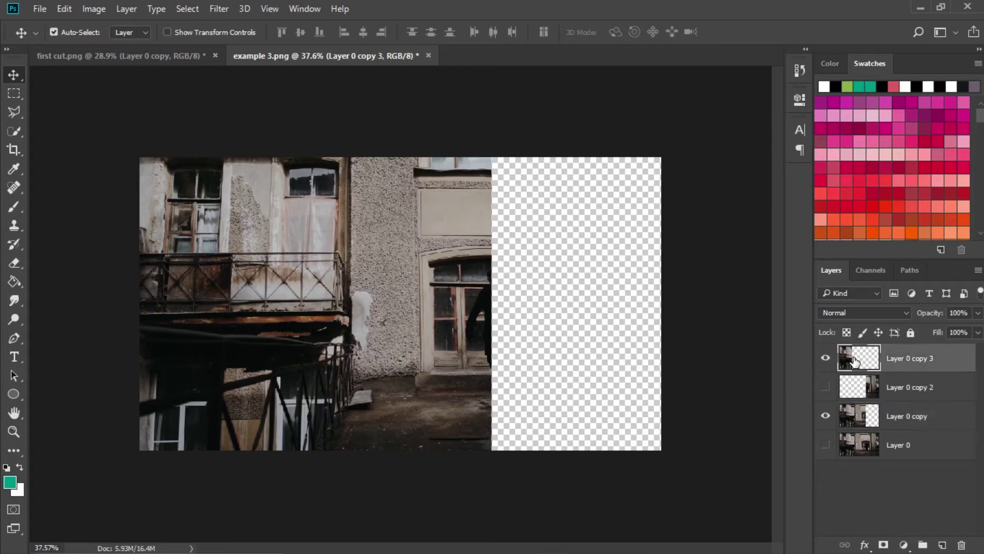
left_click(854, 425)
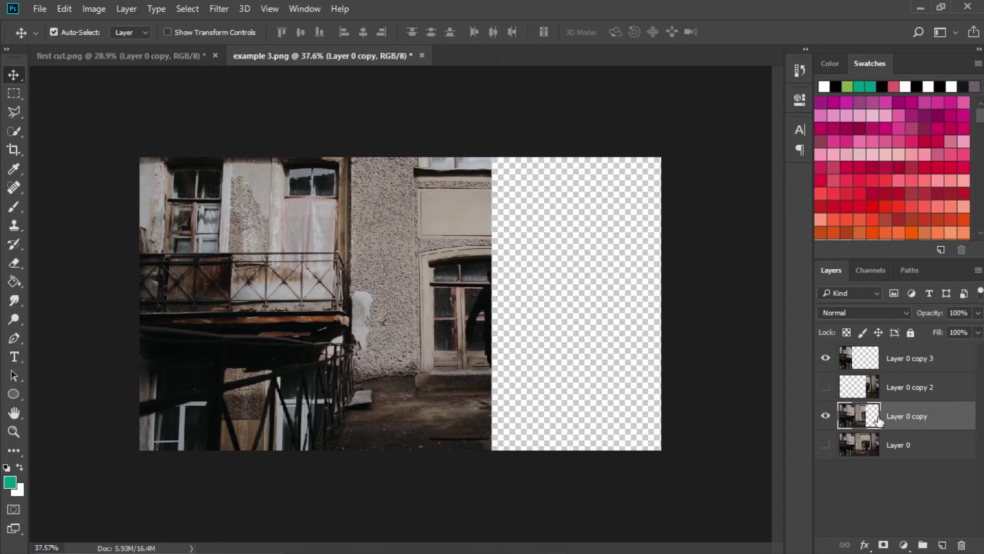
left_click(862, 362, "ctrl")
key("Delete")
left_click(824, 387)
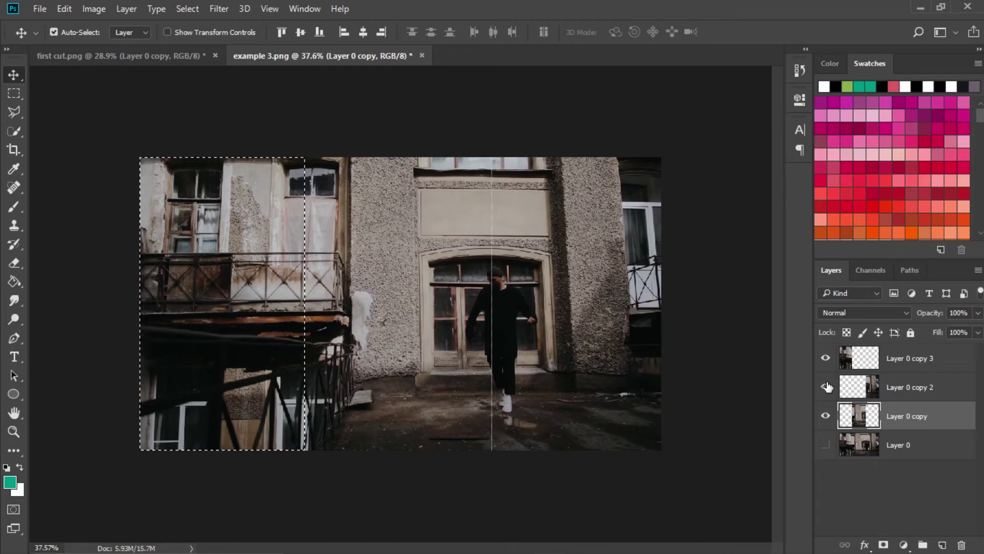
left_click(825, 387)
left_click(825, 416)
key("ctrl+d")
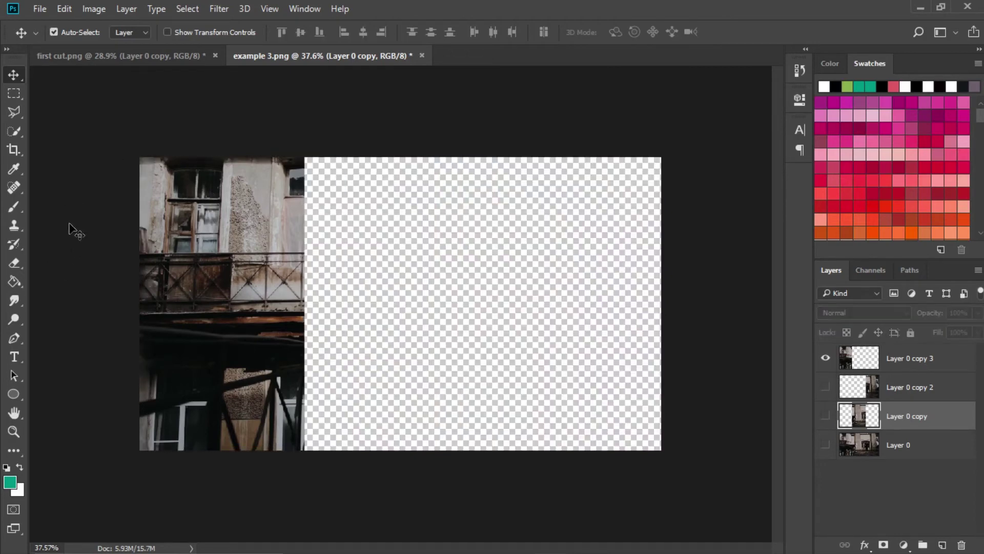
Show Layer 0 copy 3, Layer 0 copy 2 and Layer 0 copy, and export all three to the Desktop as transparent PNG files at 100% scale.
left_click(824, 387)
left_click(825, 415)
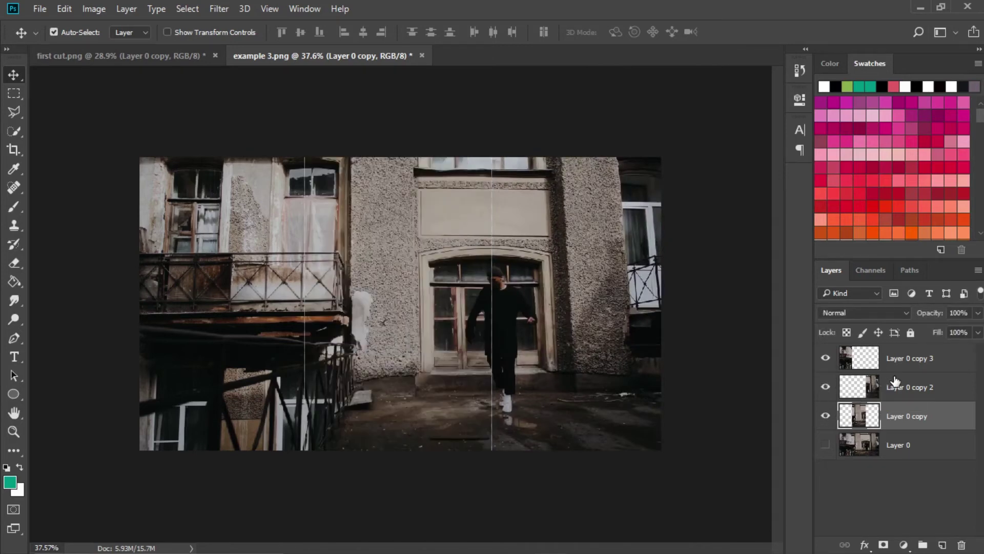
left_click(907, 365, "shift")
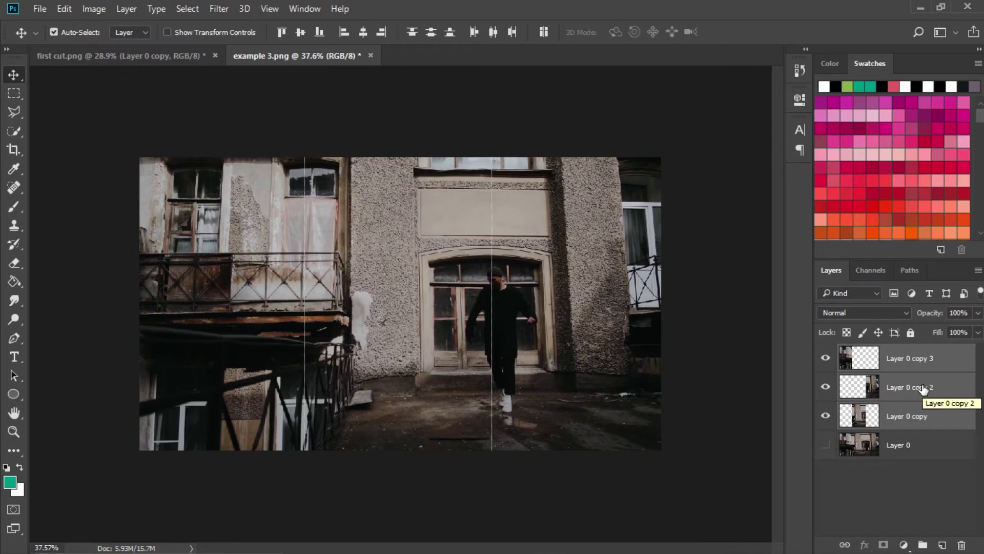
right_click(923, 388)
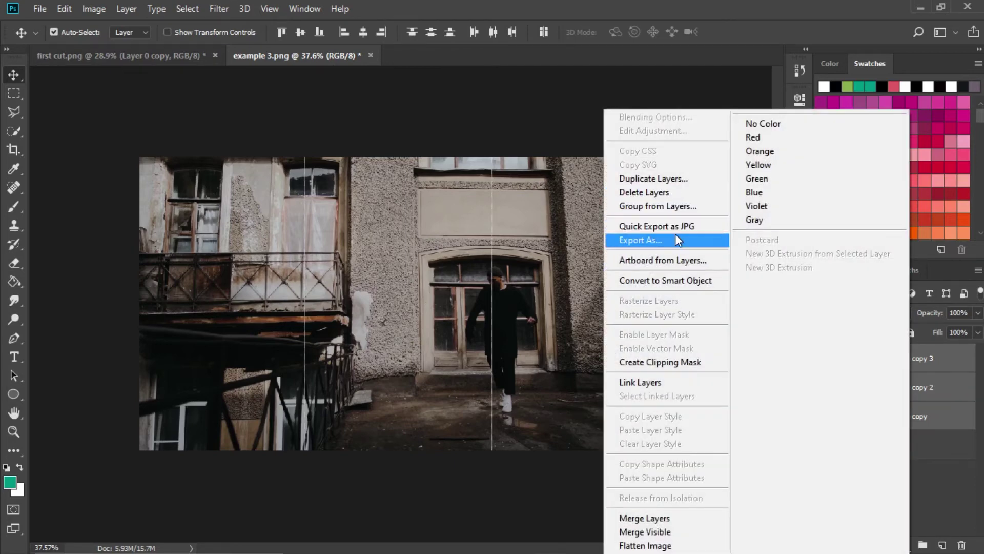
left_click(677, 240)
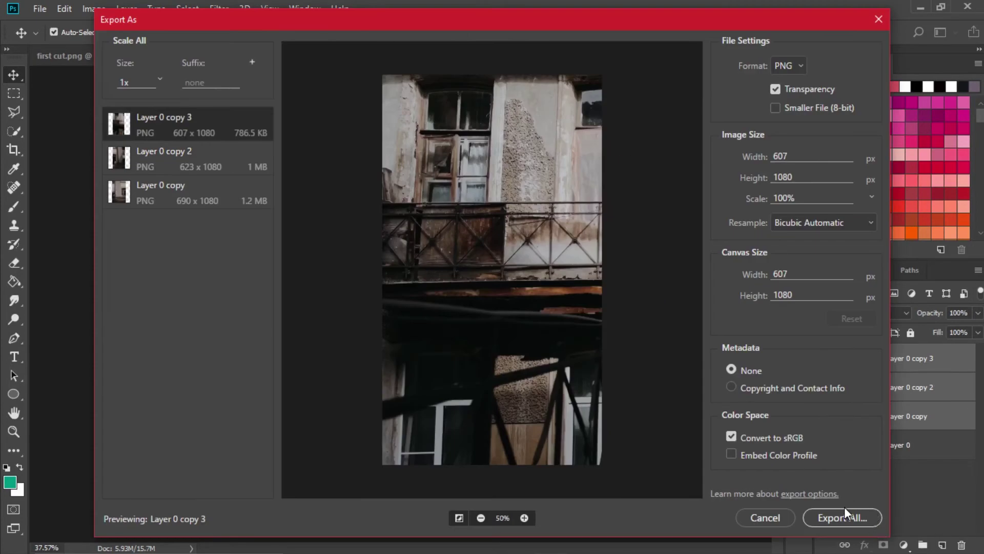
left_click(845, 507)
left_click(463, 353)
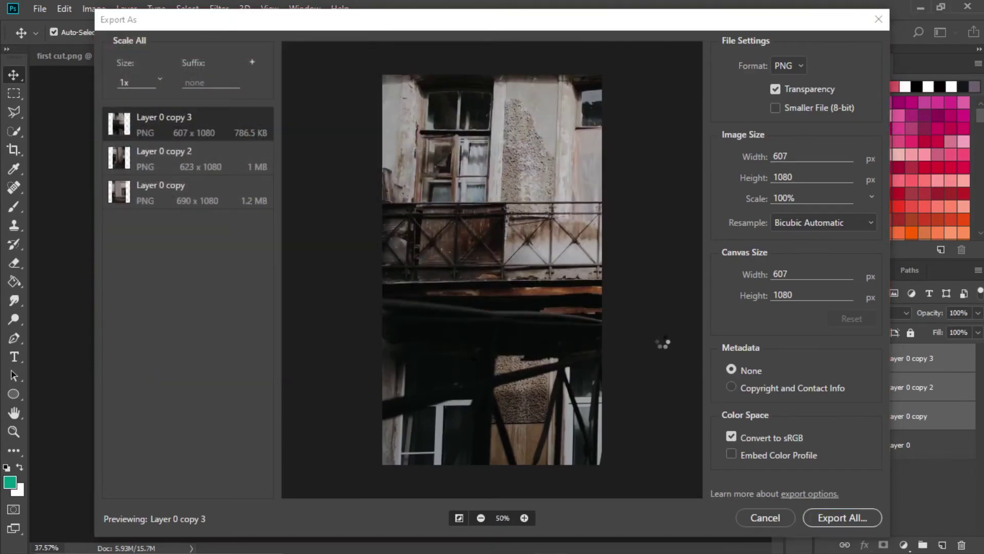
Switch to Premiere Pro and place the three exported Layer 0 copy PNGs from the Desktop on track V2, past the clips in the example 3 sequence.
left_click(922, 7)
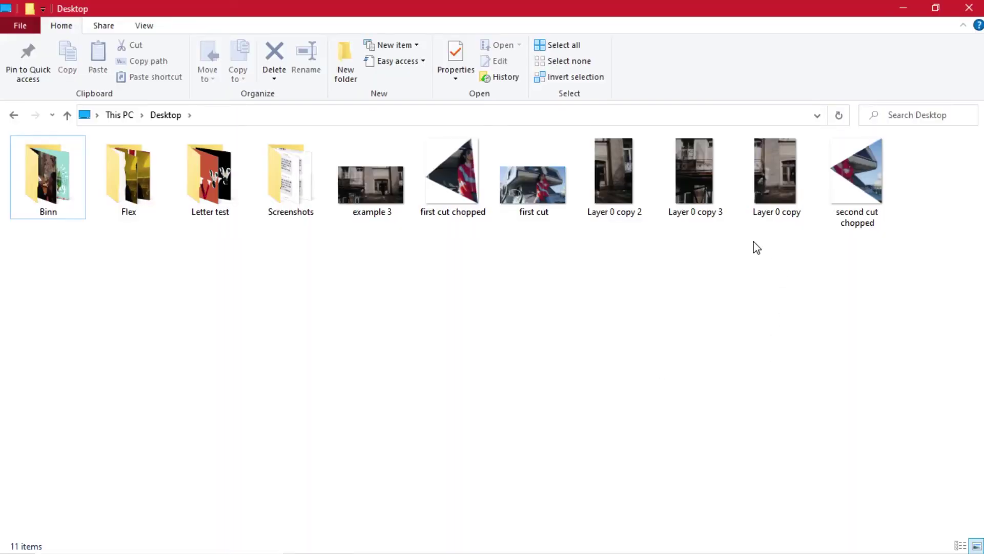
left_click_drag(762, 273, 617, 175)
left_click_drag(604, 212, 730, 458)
left_click_drag(424, 408, 592, 401)
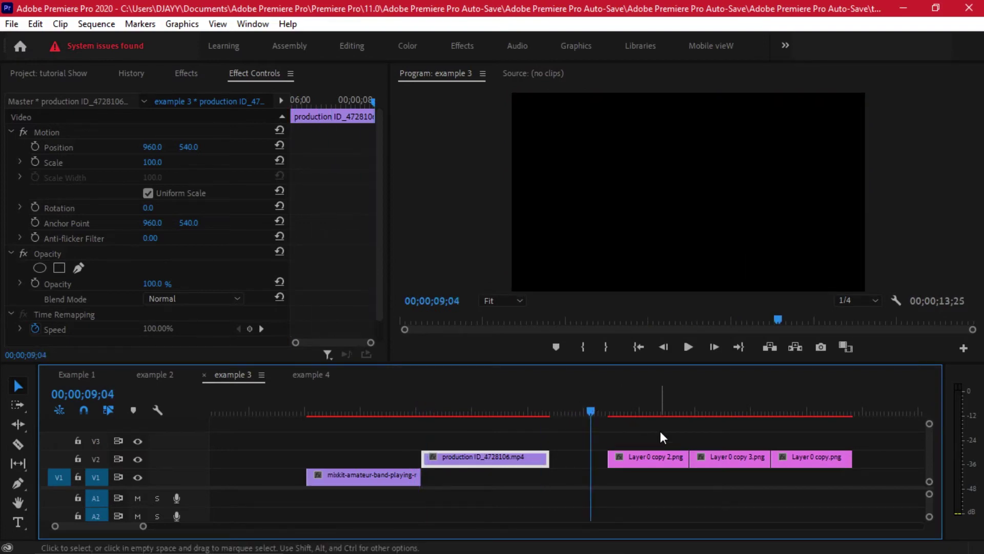
Examine the imported PNG pieces in the timeline to identify which part of the frame each one shows.
scroll(653, 435, "up", 1)
left_click(651, 457)
left_click_drag(650, 473, 650, 476)
left_click_drag(580, 409, 605, 412)
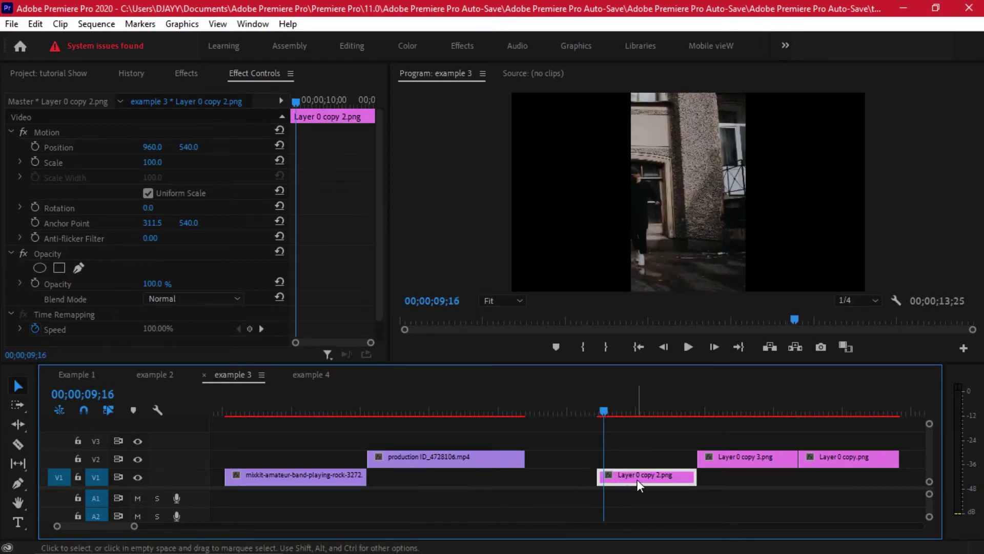
left_click_drag(638, 478, 642, 460)
left_click_drag(688, 409, 710, 409)
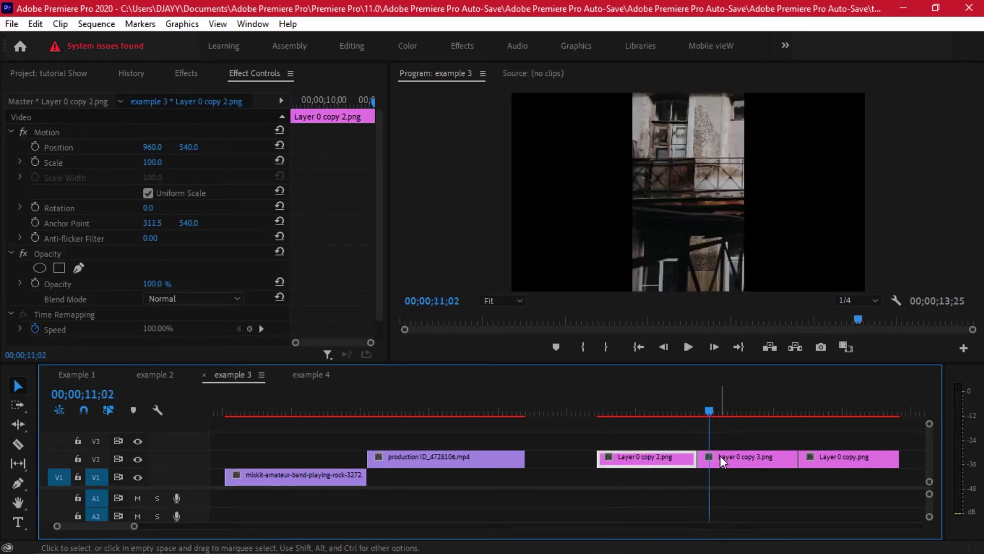
left_click(720, 456)
left_click_drag(666, 408, 719, 410)
left_click_drag(806, 416, 644, 408)
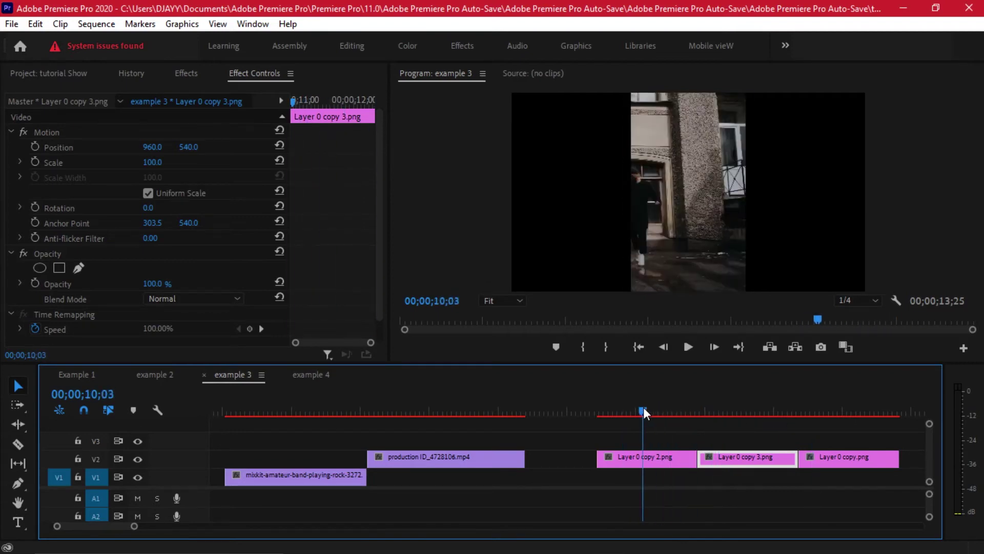
scroll(679, 429, "down", 1)
scroll(678, 428, "down", 1)
scroll(678, 428, "up", 3)
scroll(678, 429, "down", 3)
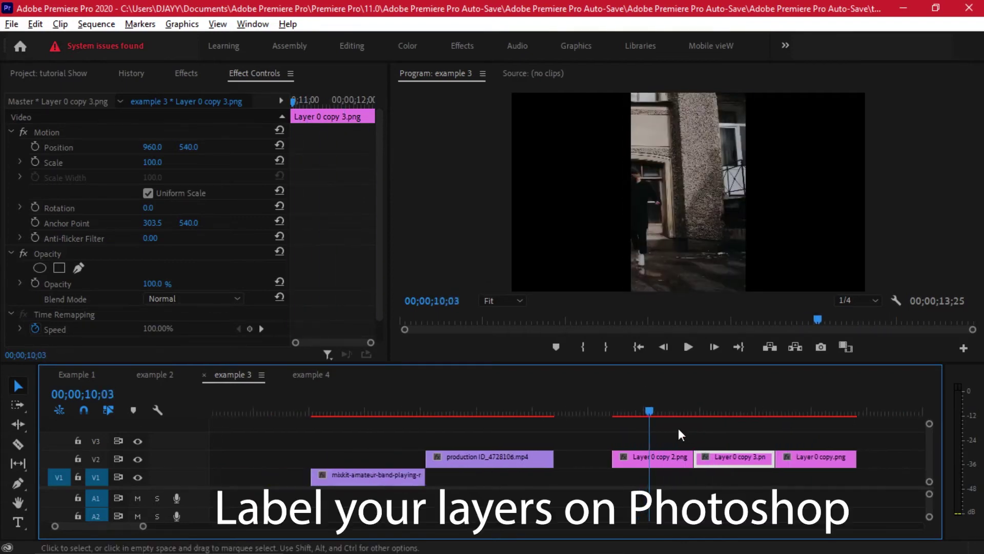
scroll(678, 434, "down", 1)
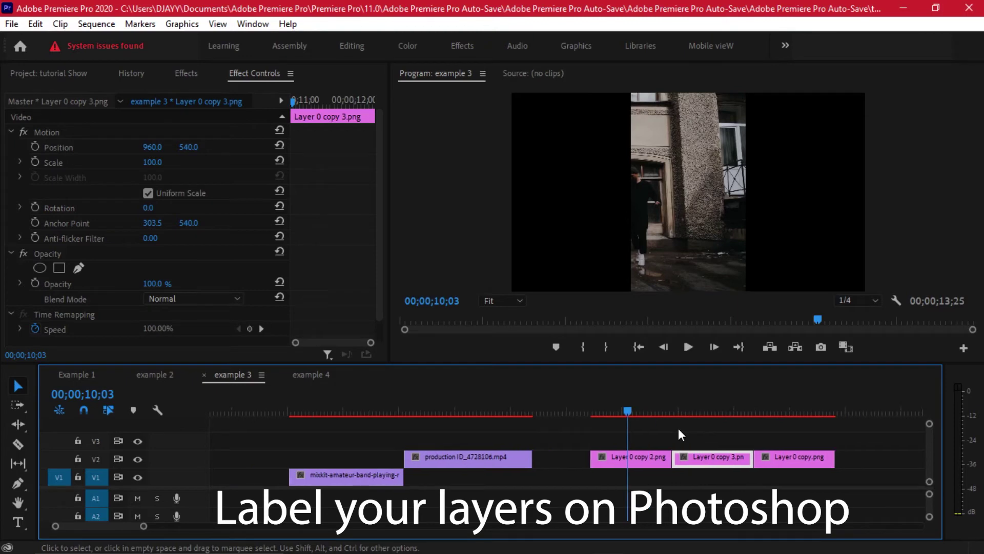
Stack Layer 0 copy 3.png on V1 and Layer 0 copy.png on V3, aligned with Layer 0 copy 2.png on V2, and turn off V1's output.
left_click_drag(696, 457, 624, 483)
left_click_drag(771, 459, 608, 443)
left_click(626, 455)
left_click(638, 442)
left_click(138, 477)
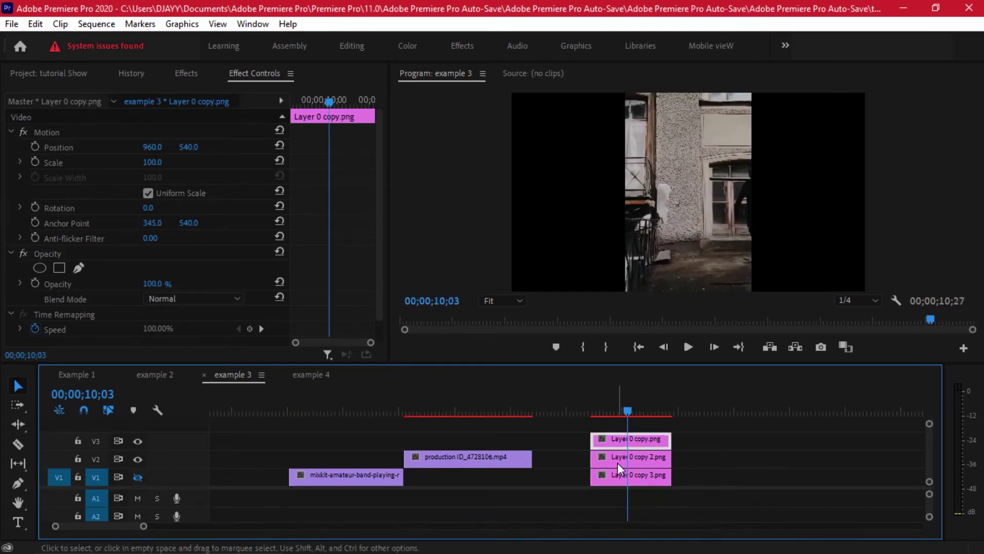
Shift Layer 0 copy 2.png to the frame's right edge and set Layer 0 copy 3.png's horizontal position to 307 to rebuild the full picture.
left_click(638, 456)
left_click_drag(152, 147, 298, 147)
left_click(638, 475)
left_click(138, 476)
left_click(138, 459)
left_click(137, 441)
left_click_drag(152, 147, 0, 147)
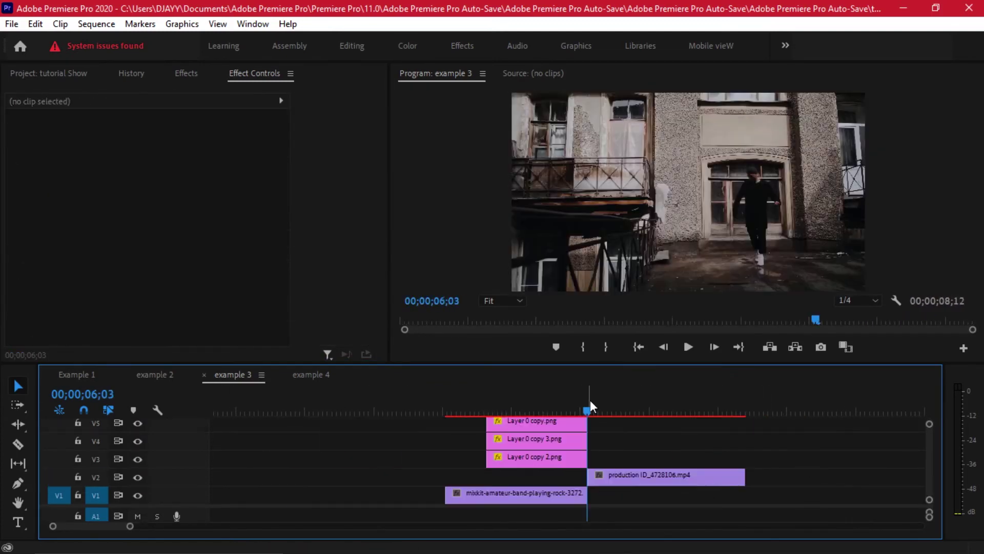
Trim the starts of Layer 0 copy.png to 00;00;05;23 and Layer 0 copy 2.png to 00;00;05;28 to form a staircase before the cut, and scrub through it.
left_click_drag(589, 400, 549, 410)
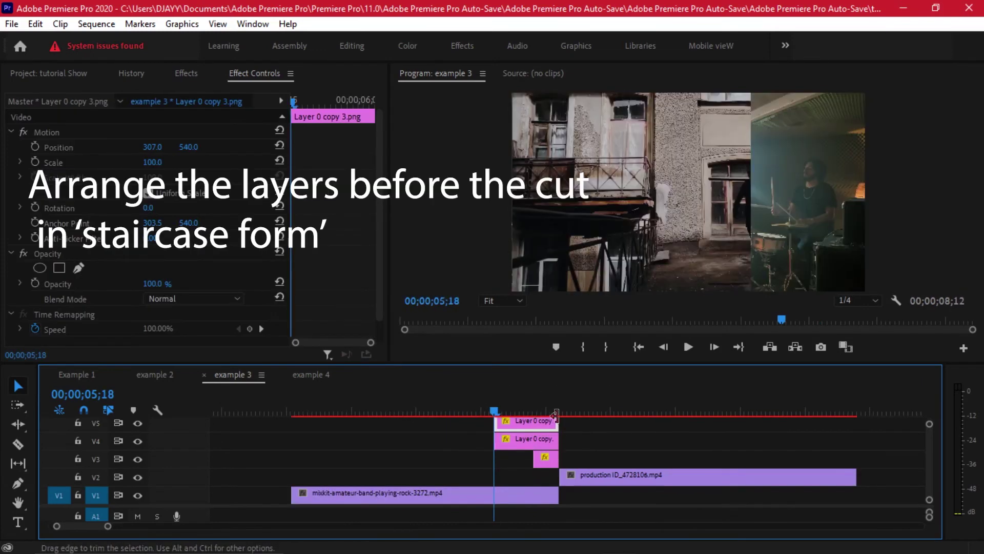
left_click_drag(498, 435, 521, 438)
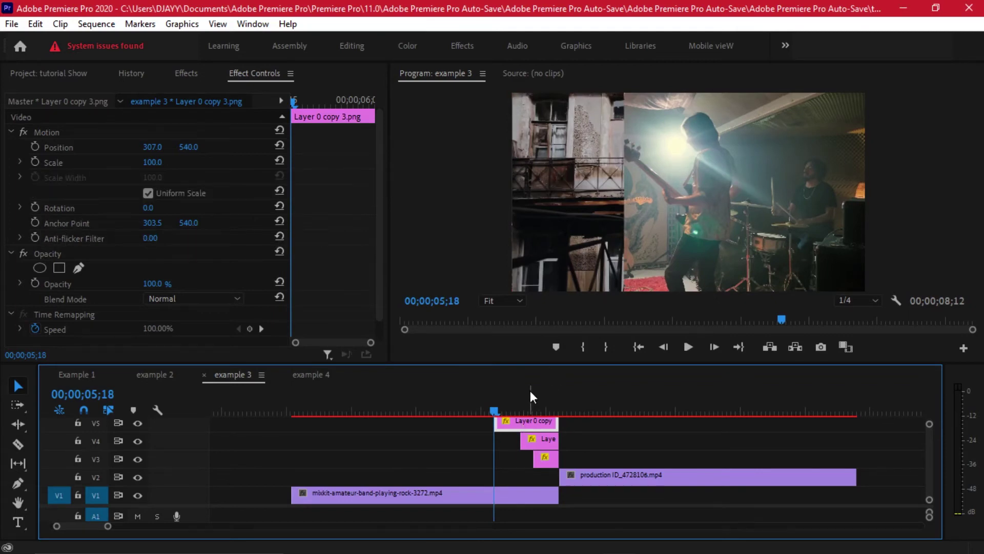
key("shift+Right")
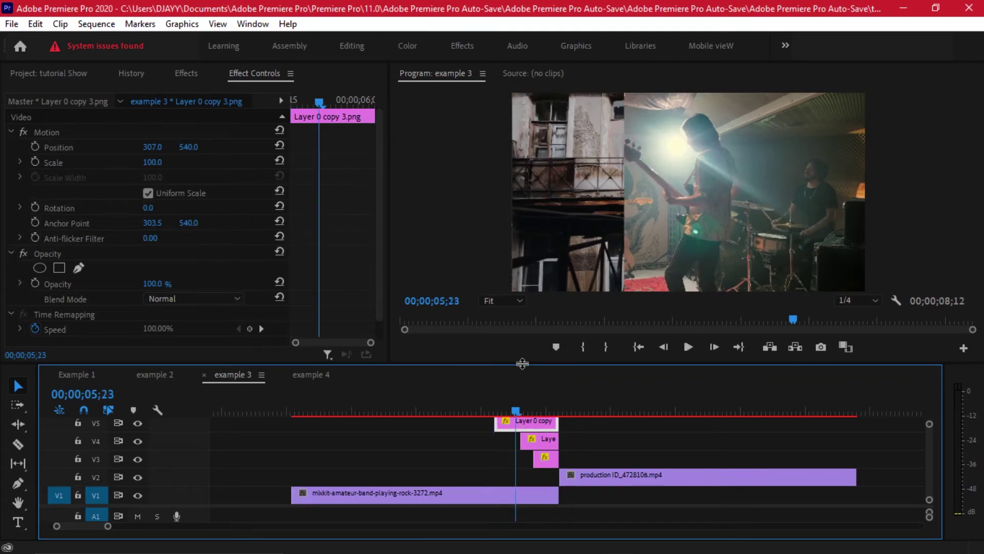
left_click_drag(523, 440, 517, 440)
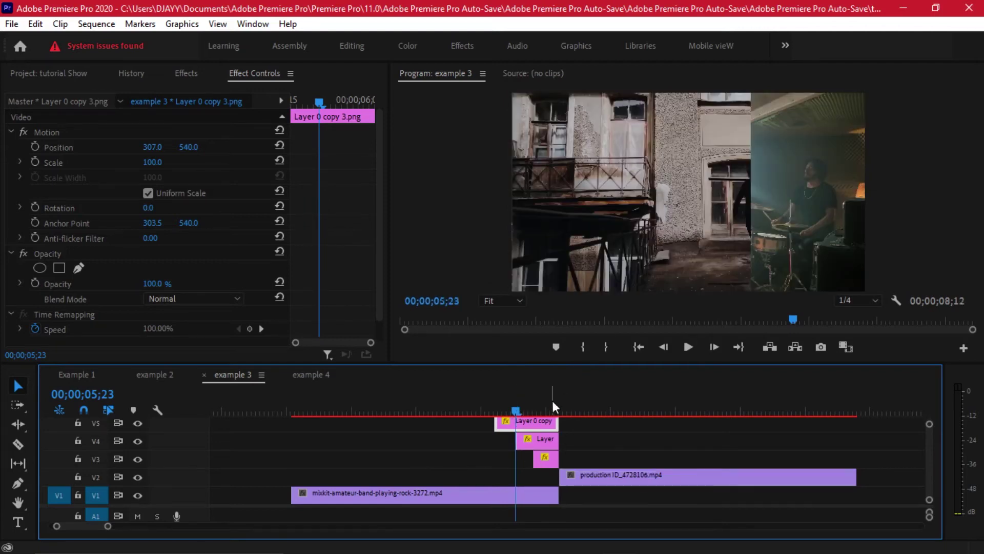
key("shift+Right")
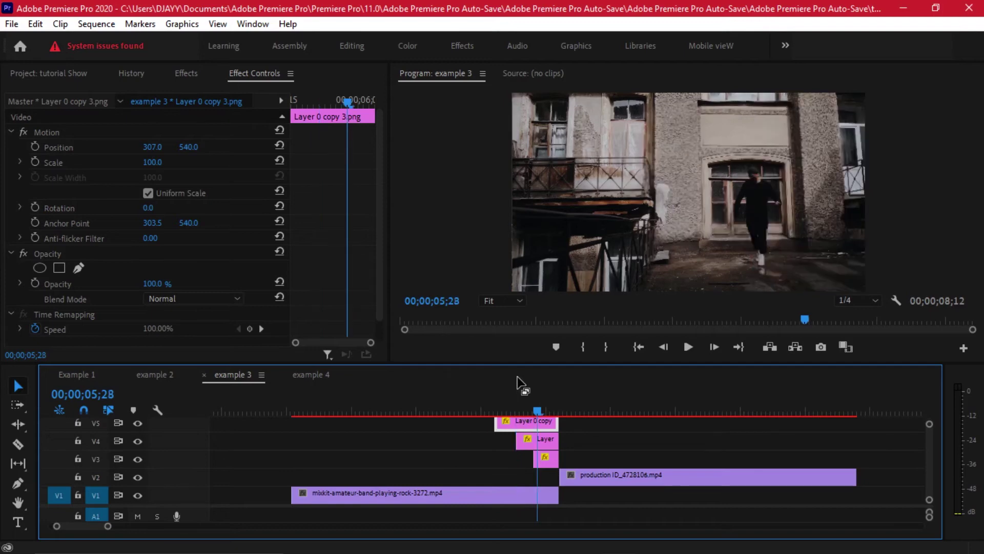
left_click_drag(534, 455, 540, 456)
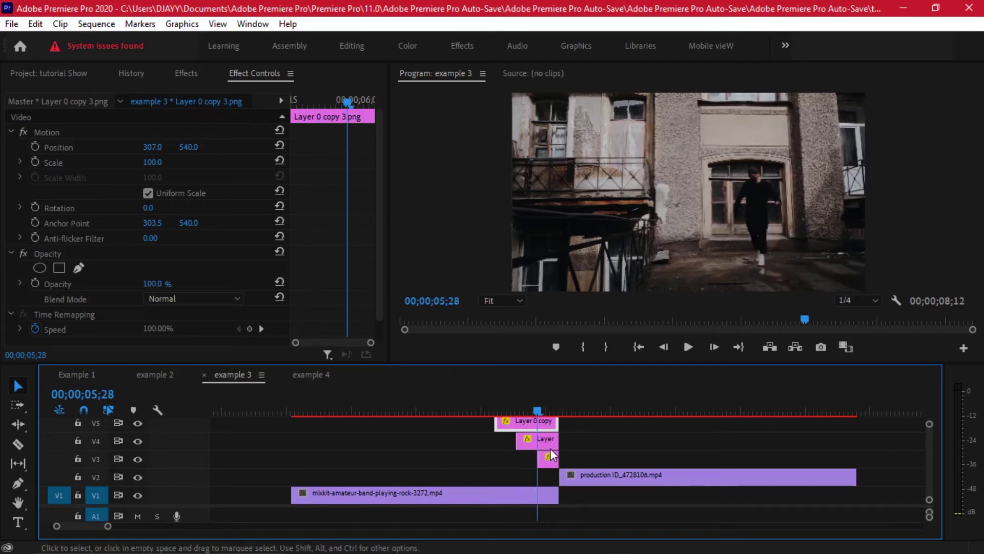
key("=")
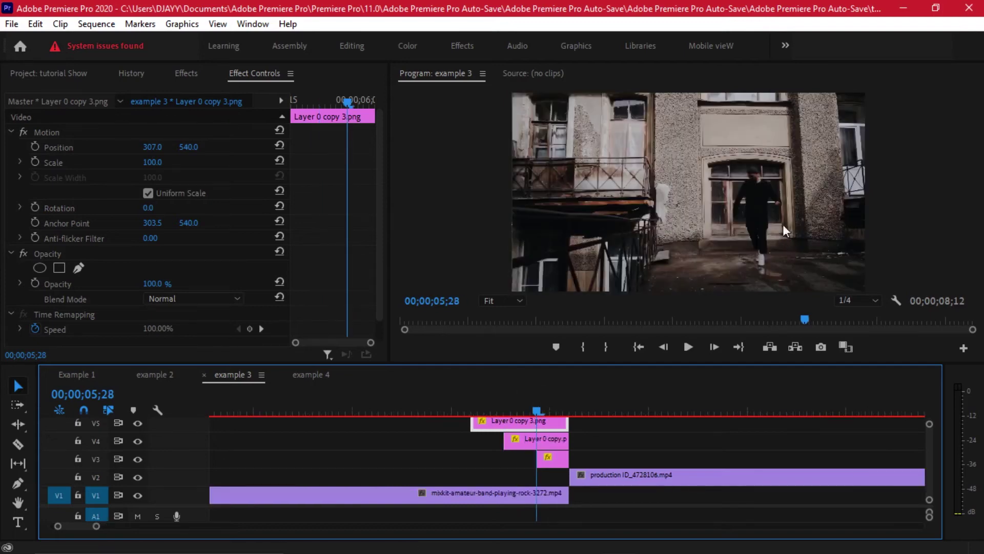
left_click_drag(529, 408, 551, 410)
scroll(528, 426, "down", 3)
scroll(528, 425, "down", 2)
left_click_drag(468, 404, 435, 403)
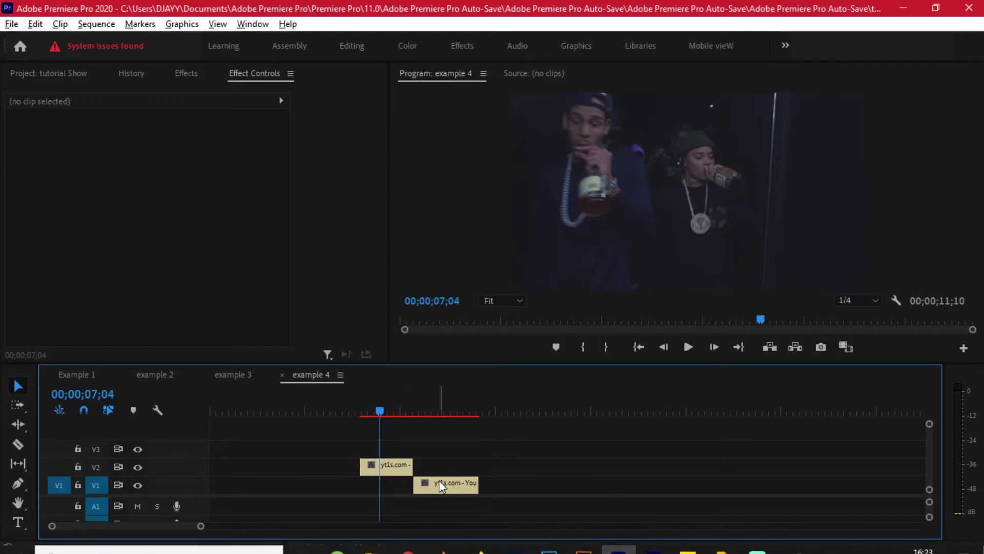
Export the second clip's first frame at 00;00;08;17 in the example 4 sequence to the Desktop as a PNG named example 4.
scroll(439, 479, "down", 1)
scroll(378, 466, "up", 2)
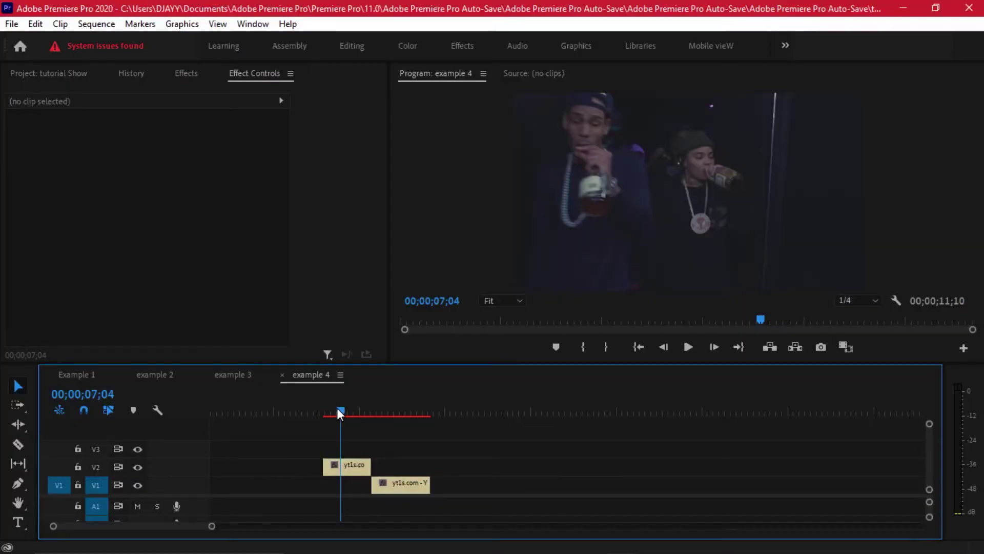
left_click_drag(339, 410, 371, 429)
scroll(369, 441, "up", 3)
scroll(368, 452, "up", 3)
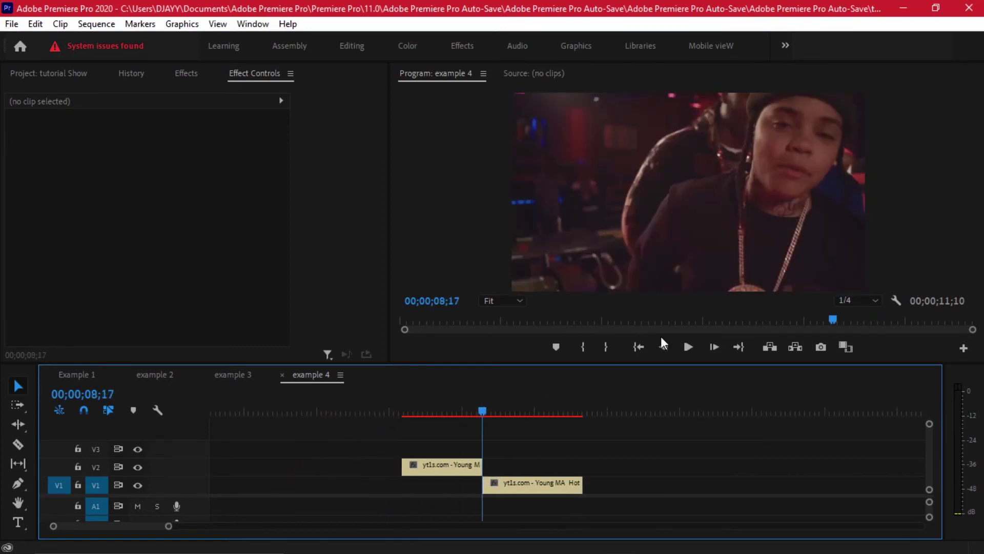
left_click(822, 349)
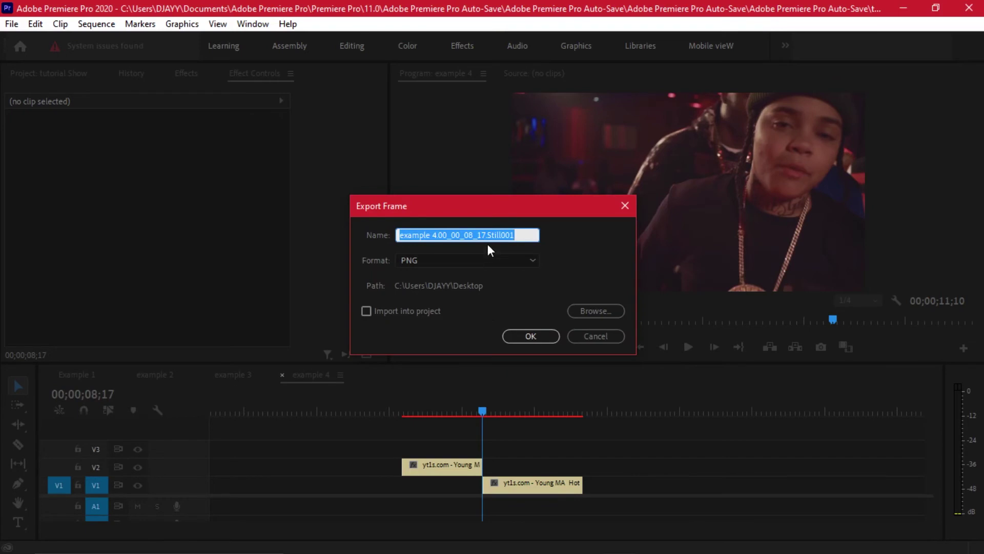
type("art")
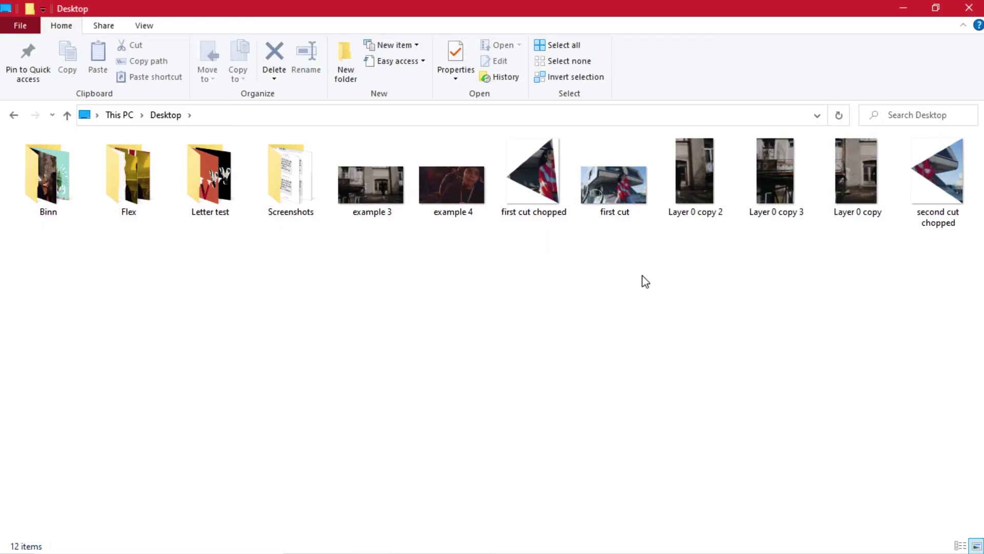
Open the example 4 image from the Desktop in Adobe Photoshop CC 2018.
left_click(447, 188)
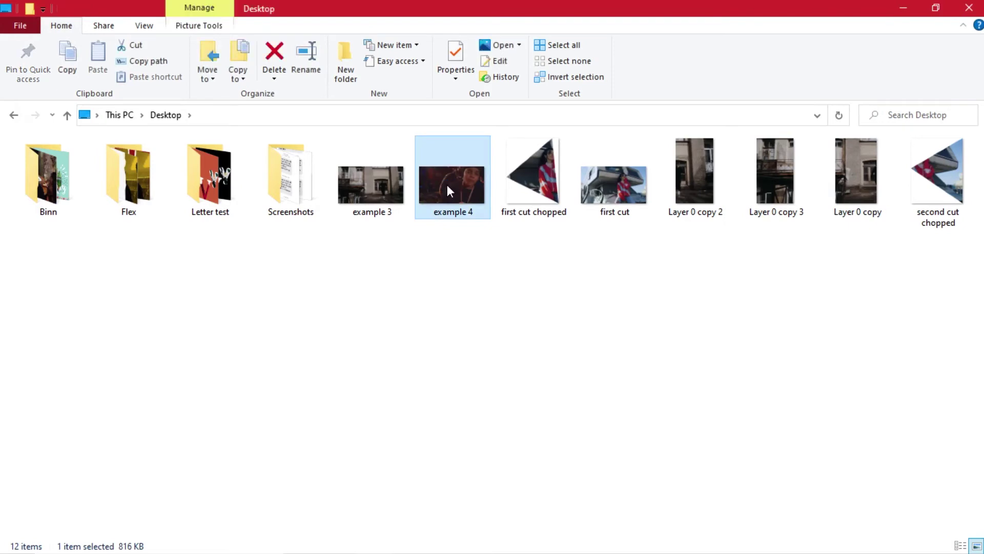
right_click(447, 188)
mouse_move(368, 296)
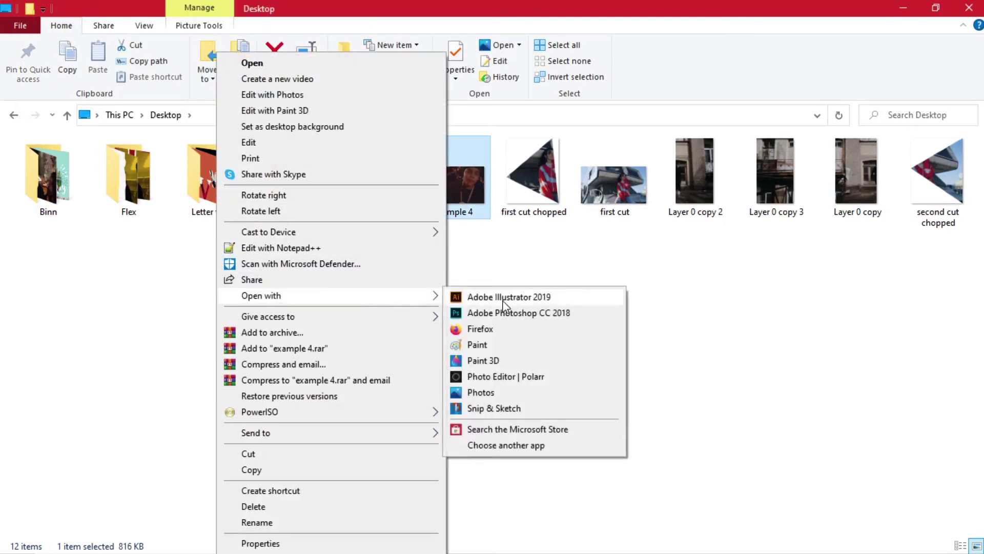
left_click(527, 315)
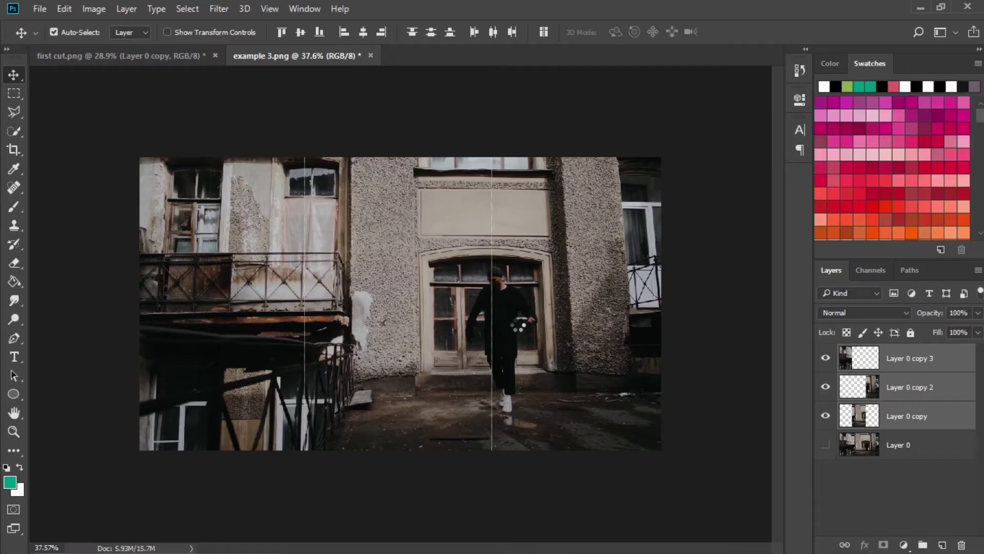
scroll(567, 236, "down", 4)
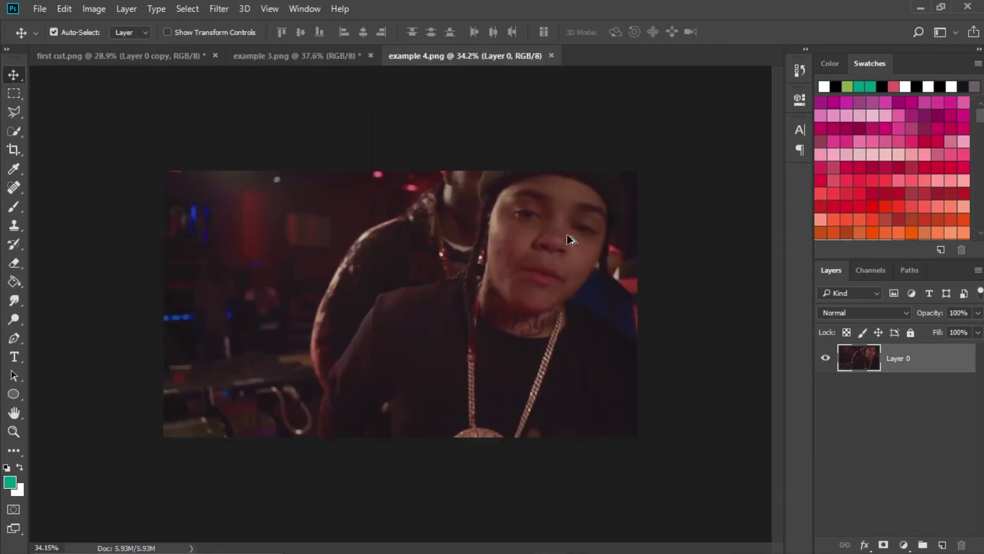
scroll(566, 239, "down", 1)
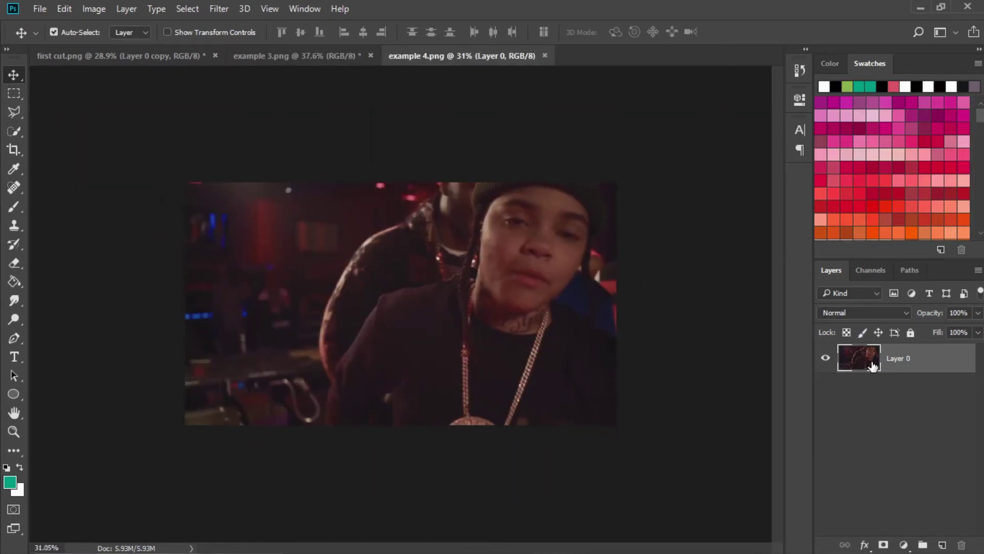
Duplicate Layer 0 twice, hide the original Layer 0, and make Layer 0 copy 2 active.
key("ctrl+j")
key("ctrl+j")
left_click(825, 415)
left_click(859, 413)
left_click(866, 383)
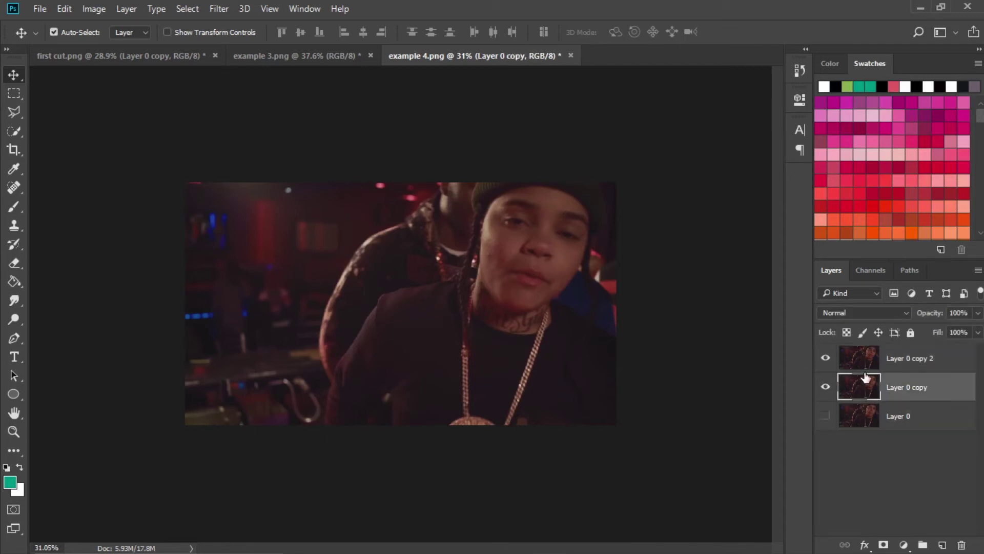
left_click(866, 364)
left_click(867, 384)
left_click(870, 366)
left_click(866, 385)
left_click(851, 365)
Cut Layer 0 copy 2 along the upper-right to lower-left diagonal with the Polygonal Lasso, deleting its lower-right half, and check it with Layer 0 copy hidden.
left_click(16, 113)
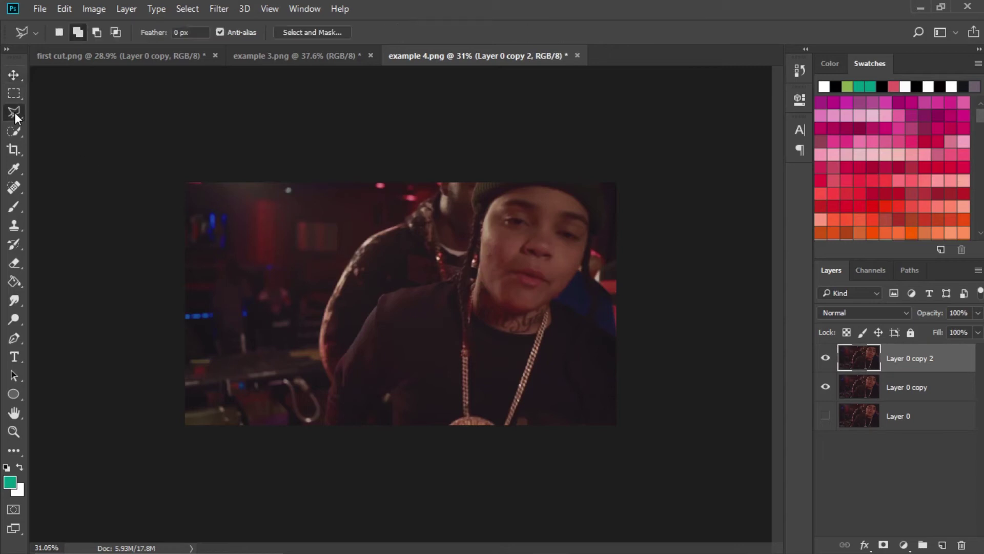
left_click(96, 127)
left_click(621, 181)
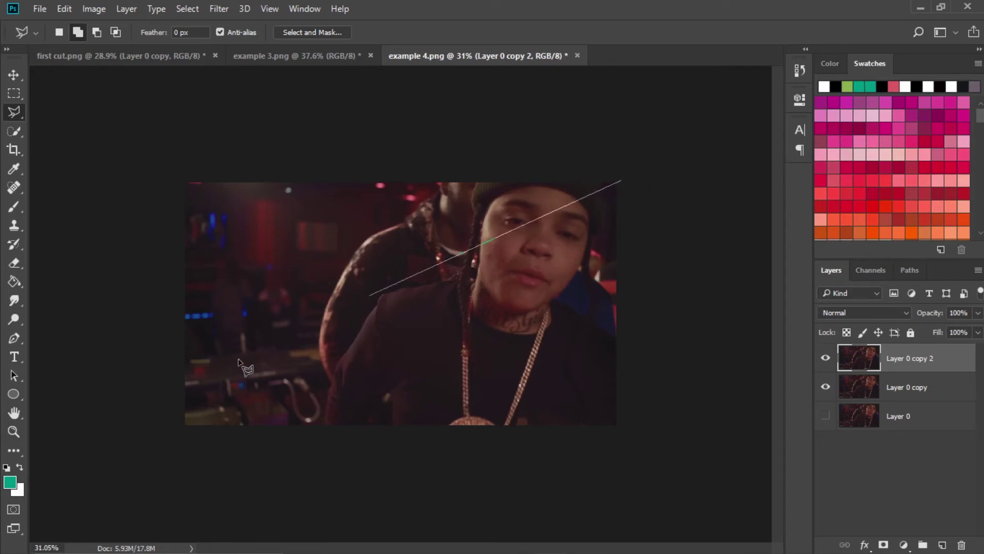
left_click(100, 473)
left_click(107, 143)
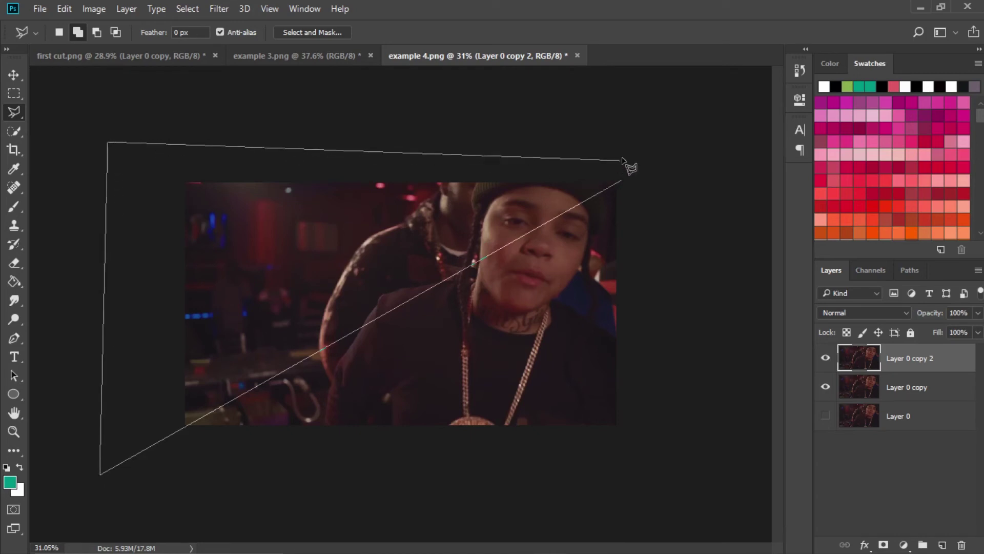
left_click(626, 140)
left_click(622, 182)
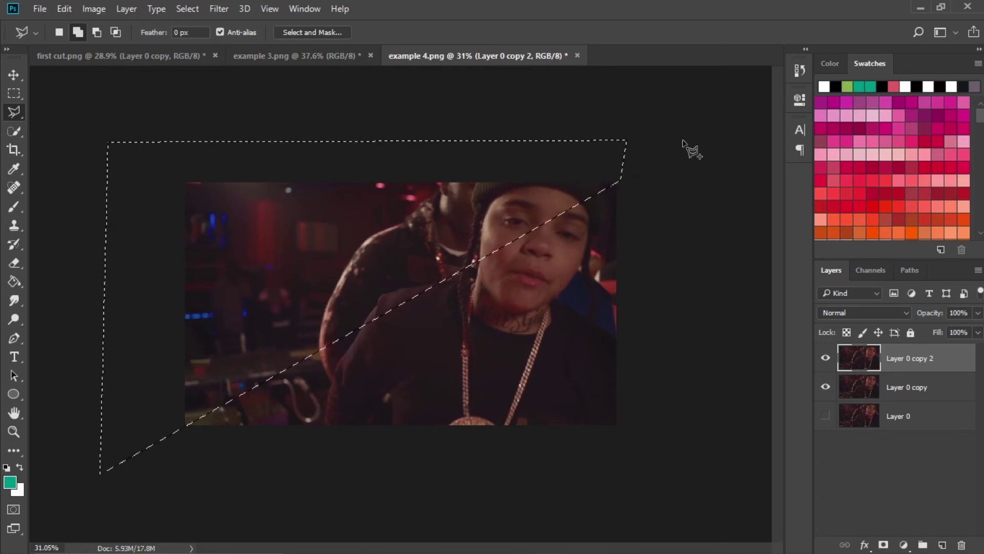
key("ctrl+shift+i")
key("Delete")
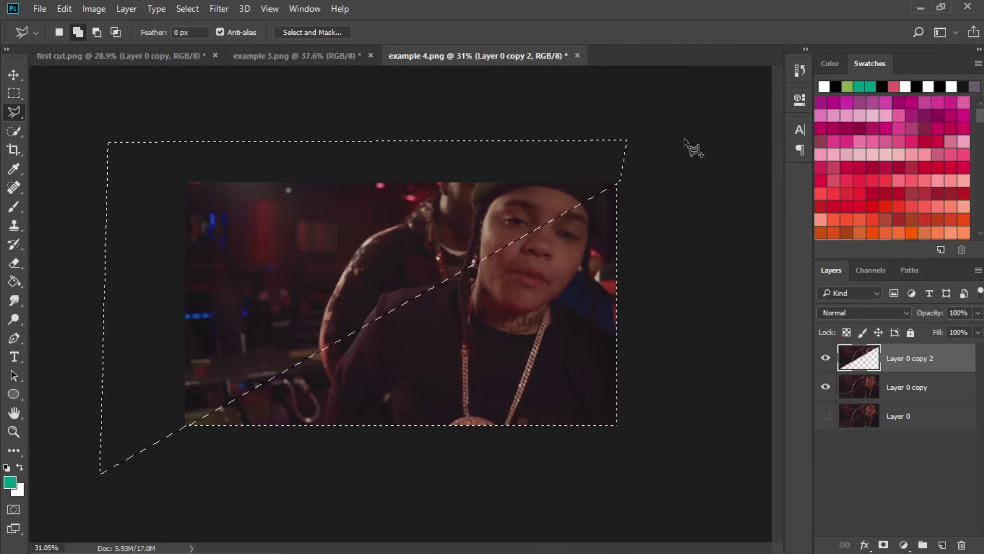
key("ctrl+d")
left_click(824, 388)
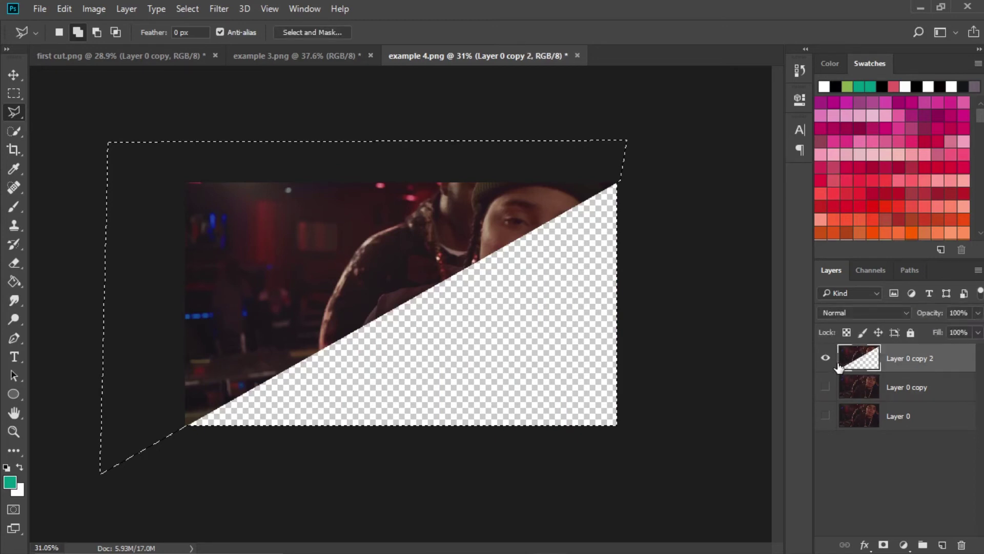
Show Layer 0 copy again and delete its upper-left half, using Layer 0 copy 2's outline as the selection.
left_click(825, 387)
left_click(846, 393)
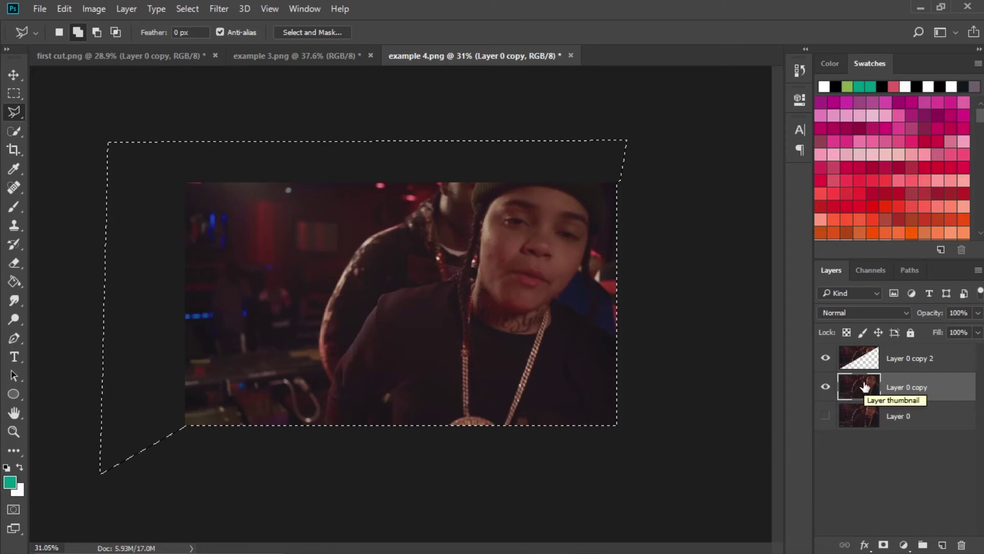
left_click(861, 363, "ctrl+alt")
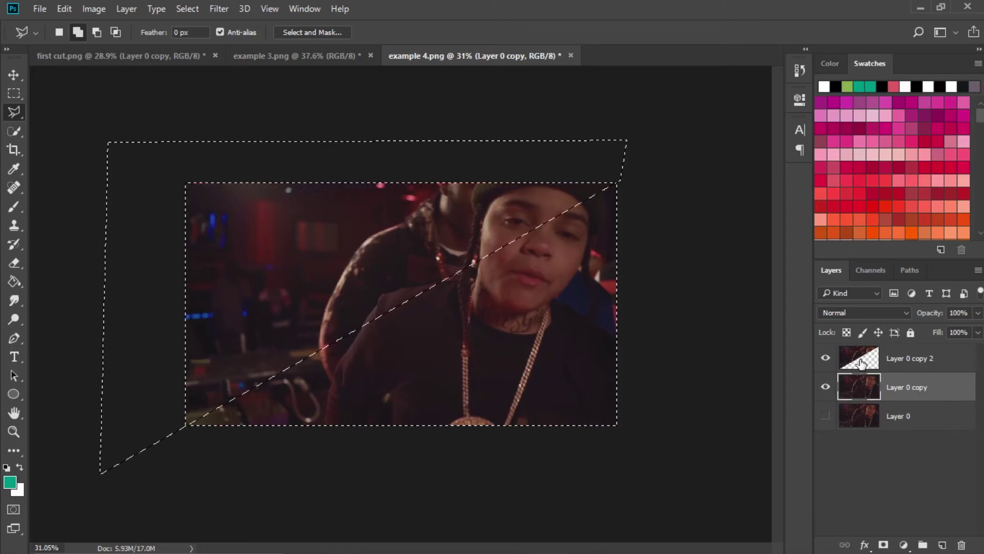
key("Delete")
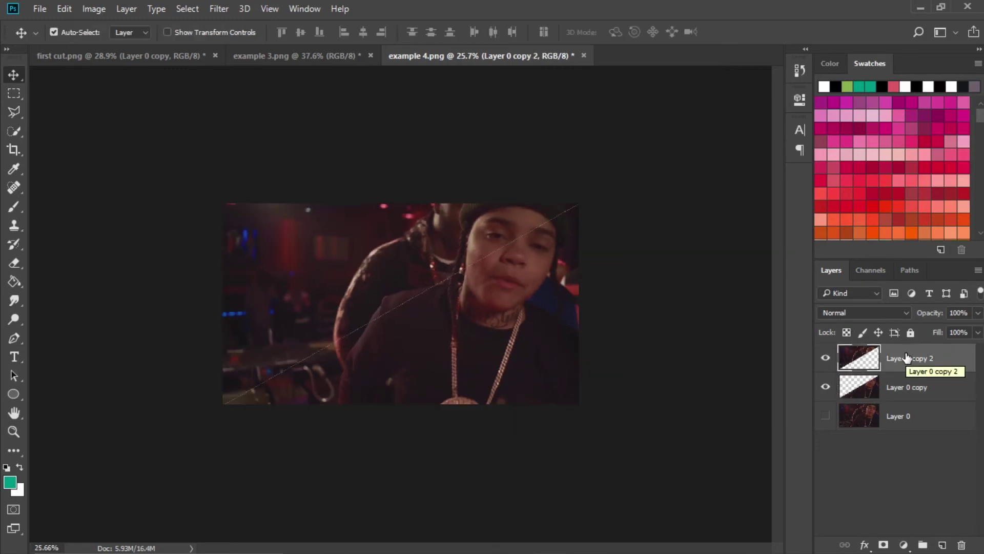
Export Layer 0 copy and Layer 0 copy 2 together as transparent PNGs to the Desktop.
left_click(928, 394)
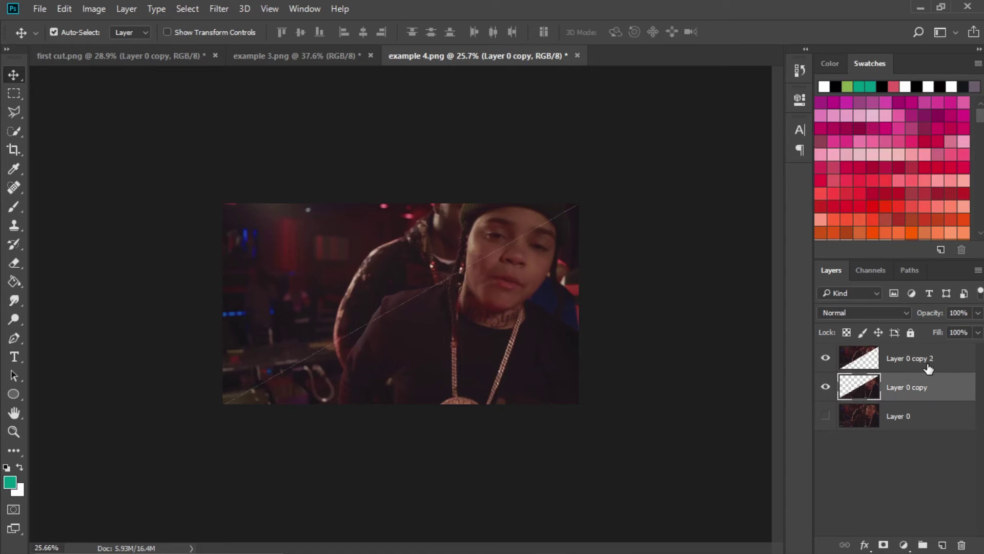
left_click(928, 367, "shift")
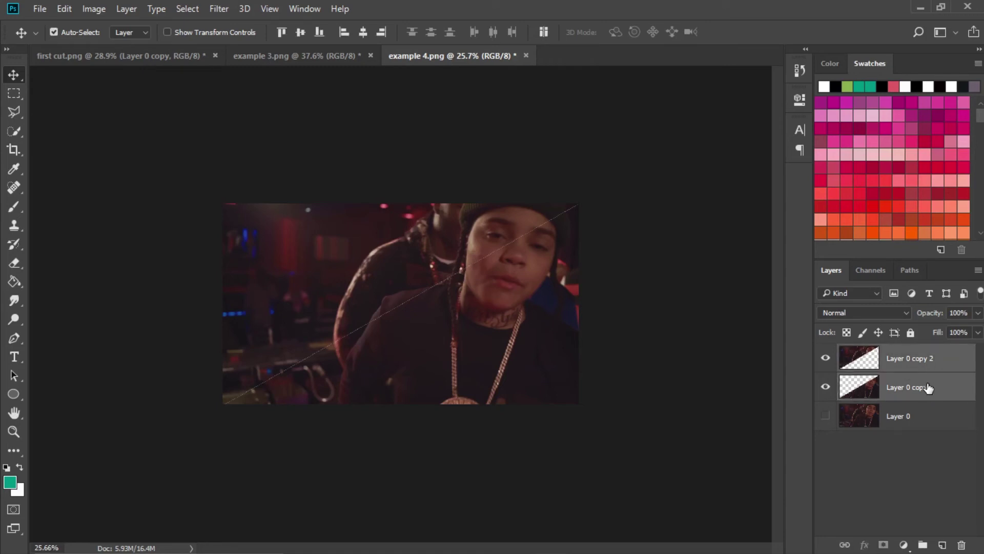
right_click(927, 385)
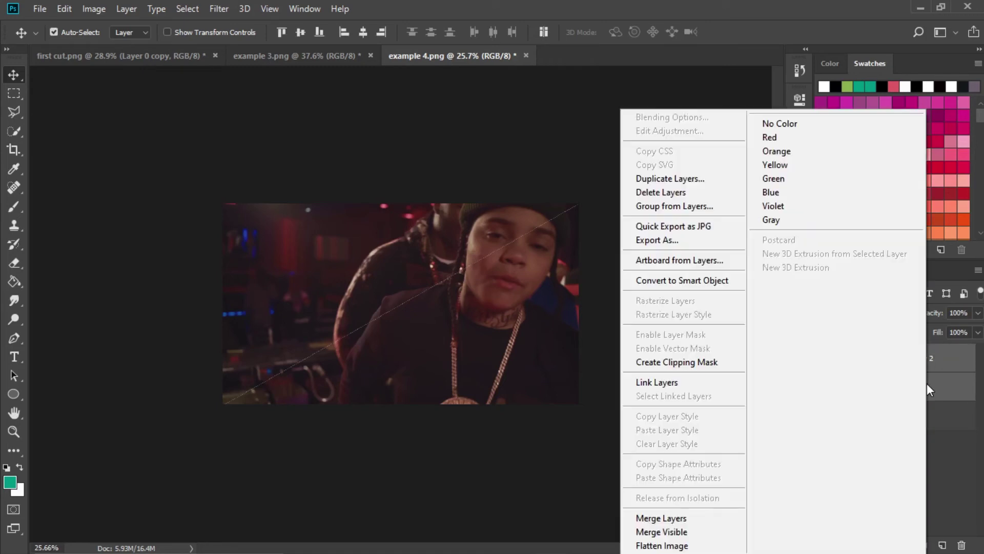
left_click(706, 239)
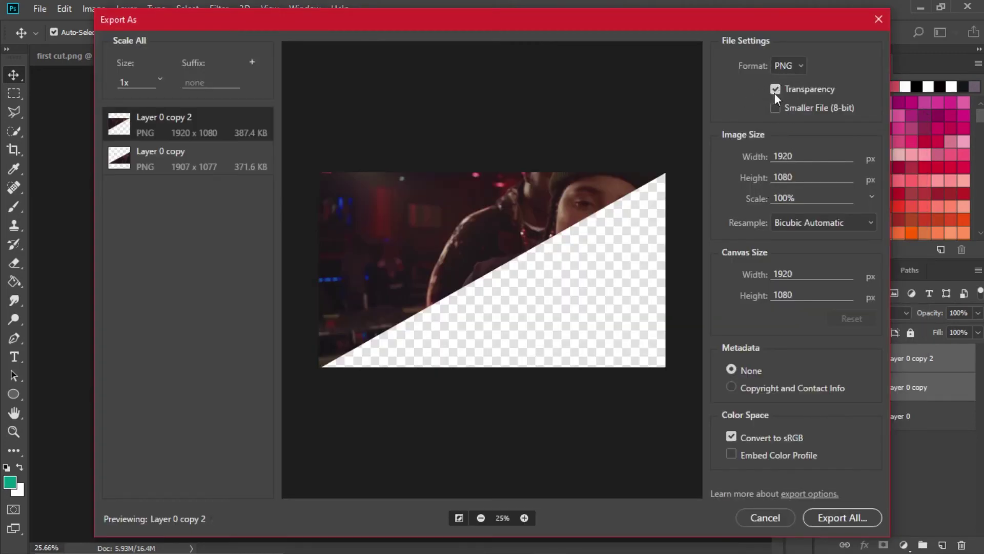
left_click(835, 517)
left_click(466, 360)
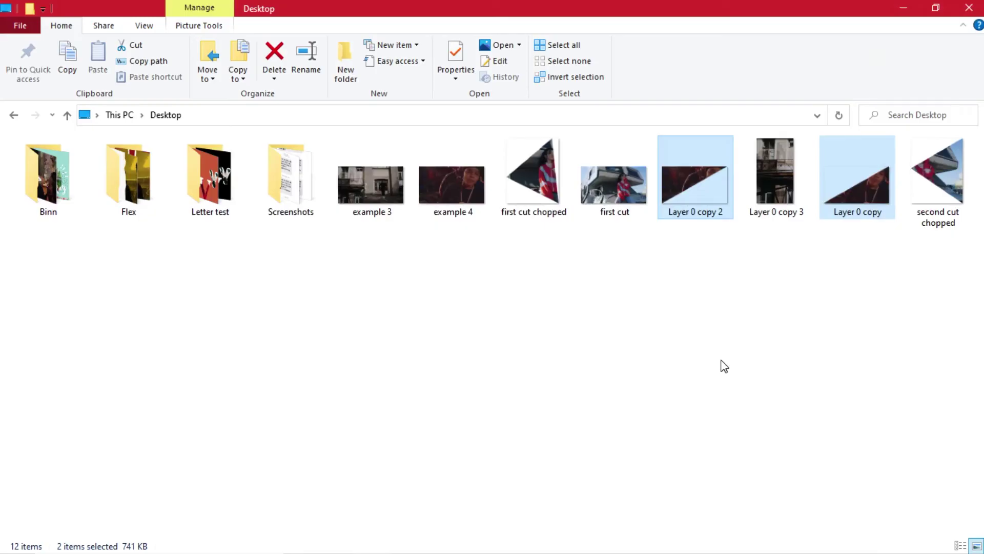
Bring both halves from the Desktop into Premiere Pro's example 4 sequence at 00;00;08;17, with Layer 0 copy.png on V3 and Layer 0 copy 2.png on V4.
left_click(721, 365)
left_click(707, 191)
left_click(867, 185, "ctrl")
left_click_drag(847, 196, 542, 445)
scroll(511, 458, "up", 1)
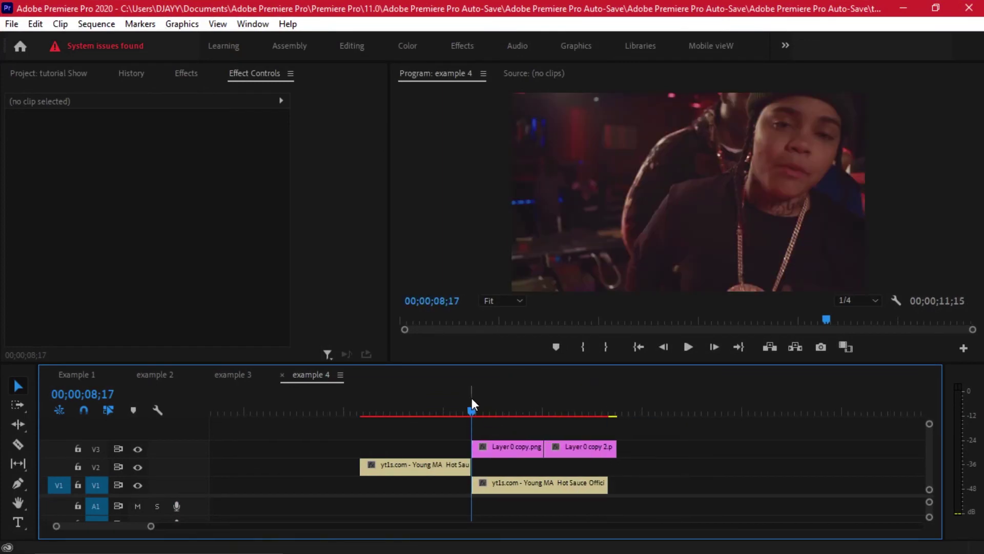
left_click_drag(583, 446, 465, 400)
key("alt")
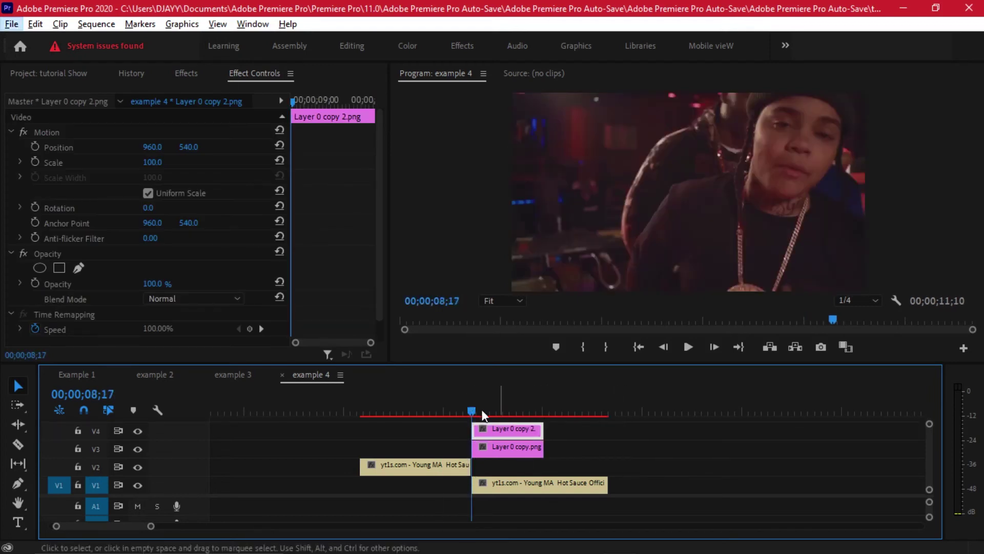
Trim the ends of Layer 0 copy 2.png and Layer 0 copy.png to 00;00;09;02, and return the playhead to 00;00;08;17.
left_click(475, 405)
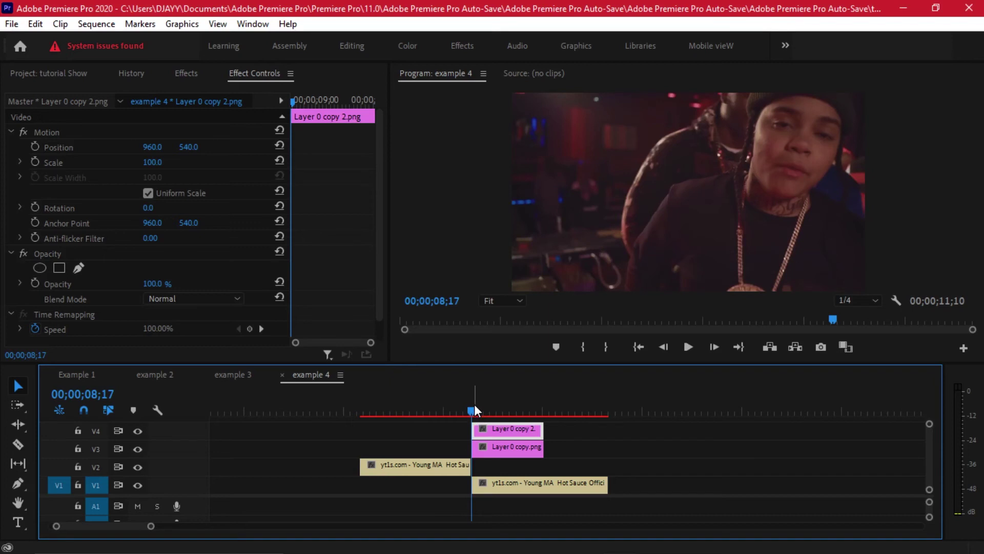
key("shift+Right")
key("shift+Right")
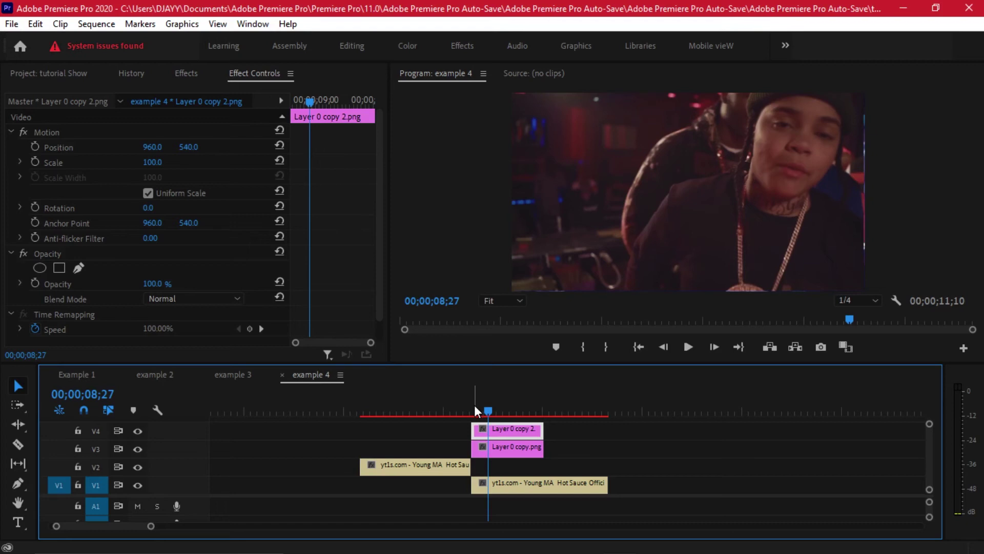
key("shift+Right")
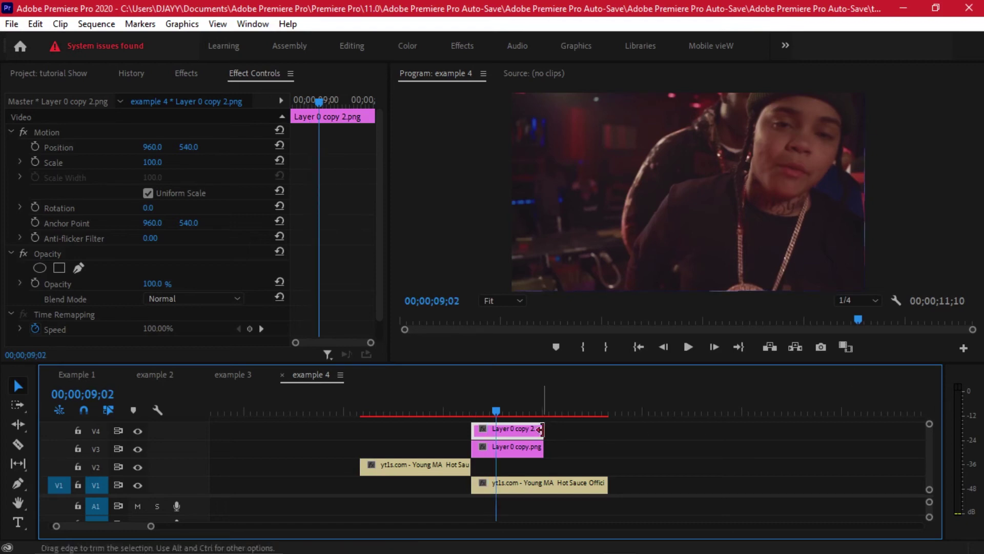
left_click_drag(540, 430, 496, 431)
left_click_drag(540, 452, 498, 454)
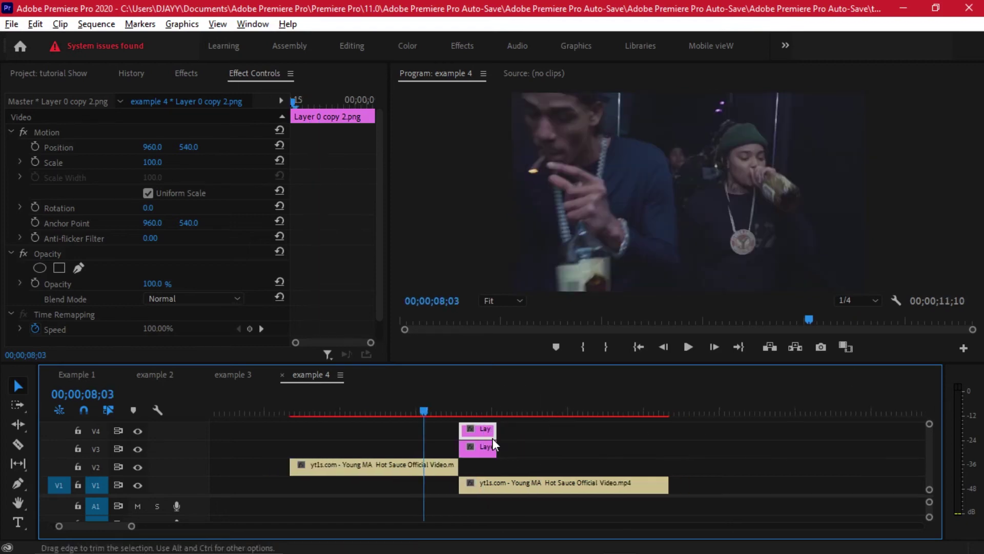
scroll(491, 438, "down", 2)
left_click(419, 410)
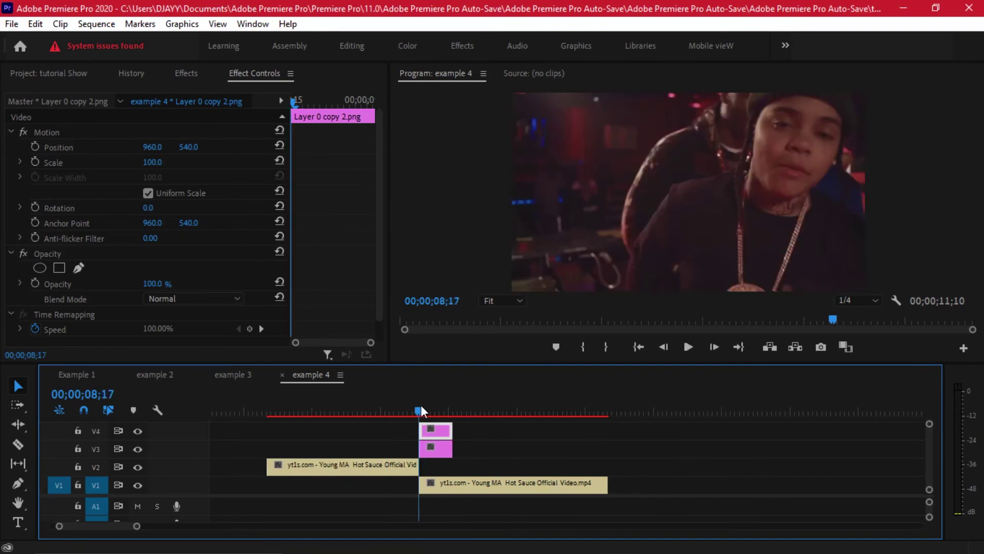
scroll(420, 410, "up", 1)
scroll(420, 410, "up", 2)
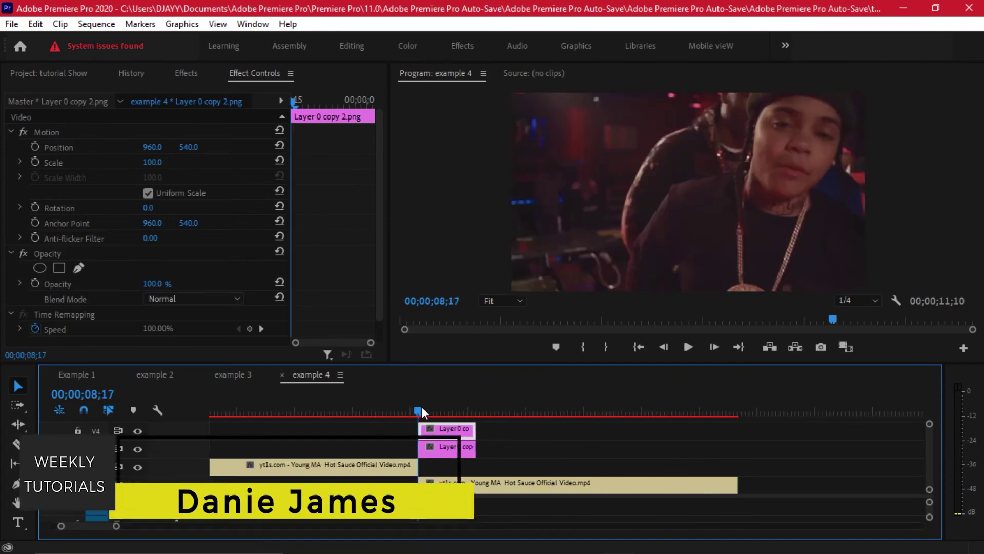
Try rotating Layer 0 copy 2.png on V4 to 69° around its centred anchor point.
left_click_drag(535, 434, 466, 453)
left_click(557, 431)
left_click(454, 434)
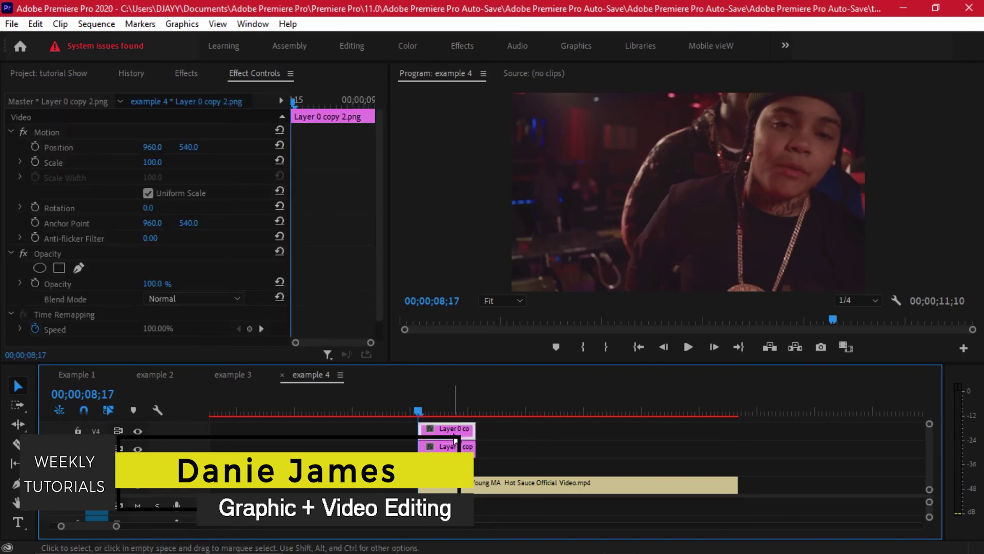
left_click(60, 134)
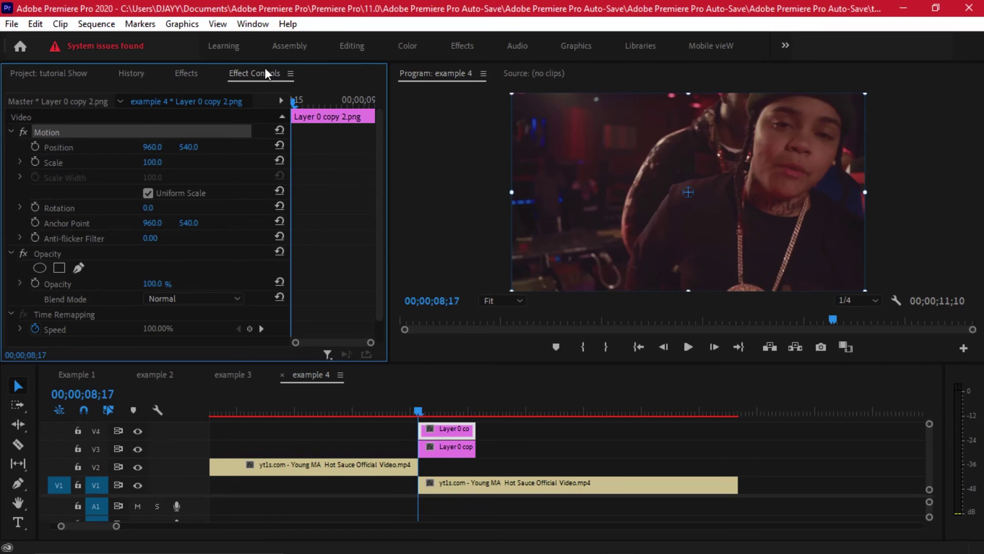
left_click(76, 210)
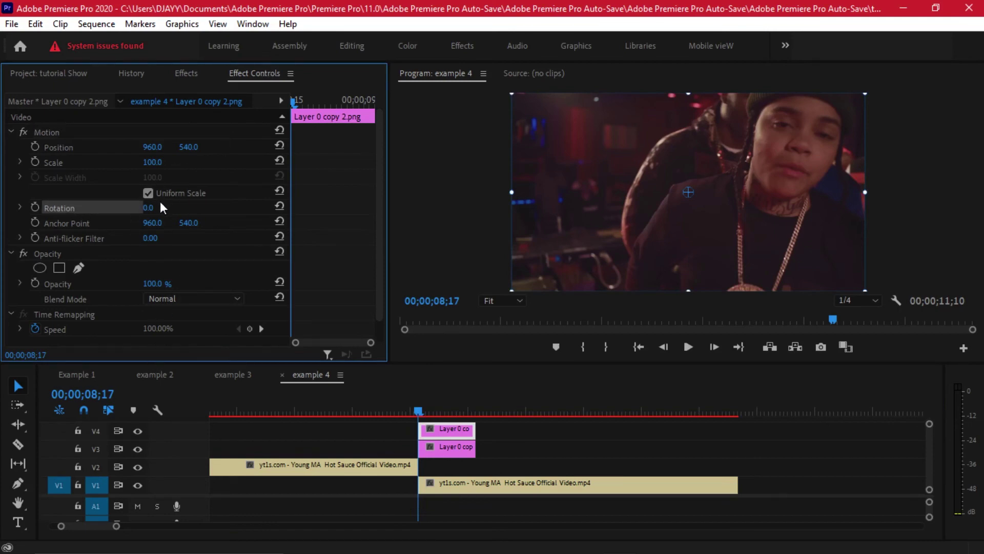
left_click_drag(145, 207, 190, 207)
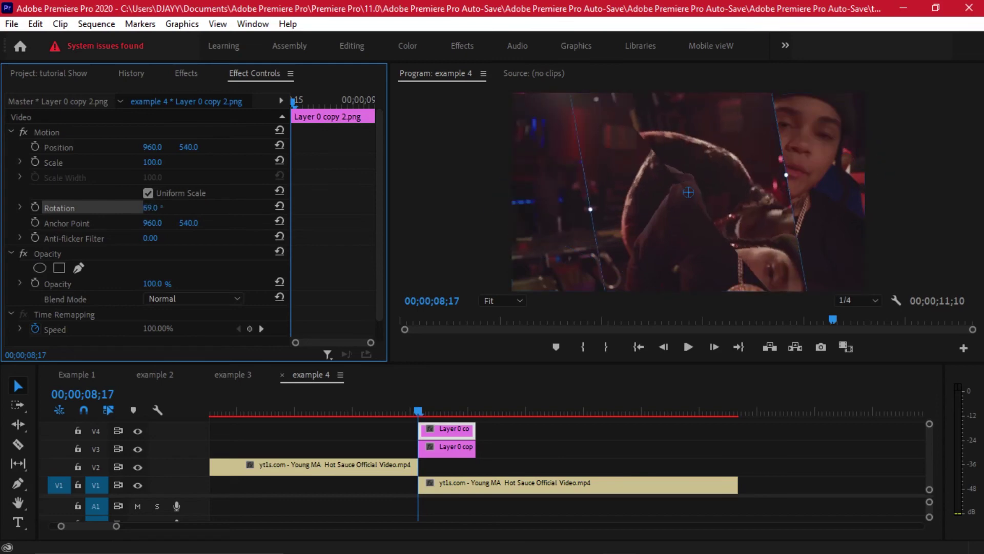
left_click(79, 162)
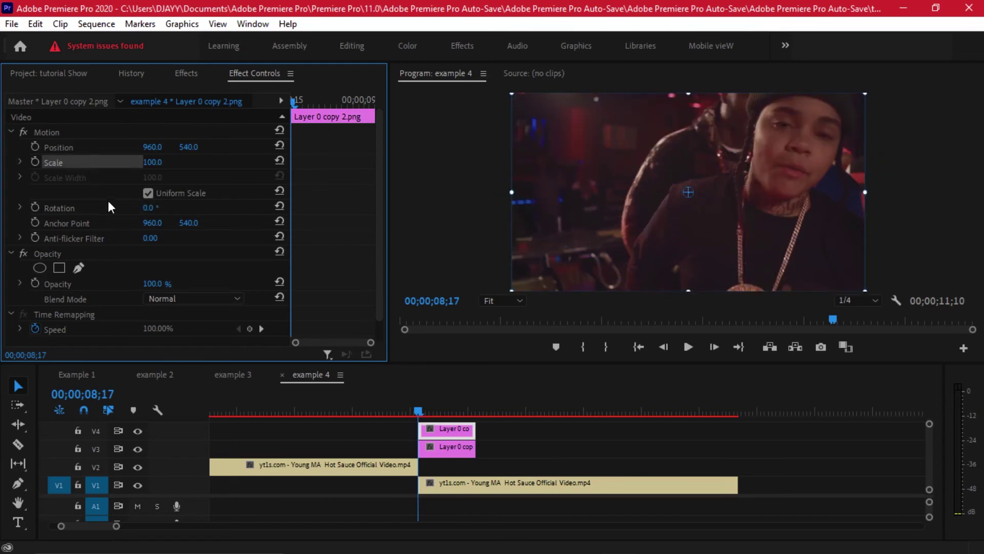
Move the anchor point of Layer 0 copy 2.png on V4 to the frame's upper-right corner, about 1923.9, -3.9.
left_click(119, 224)
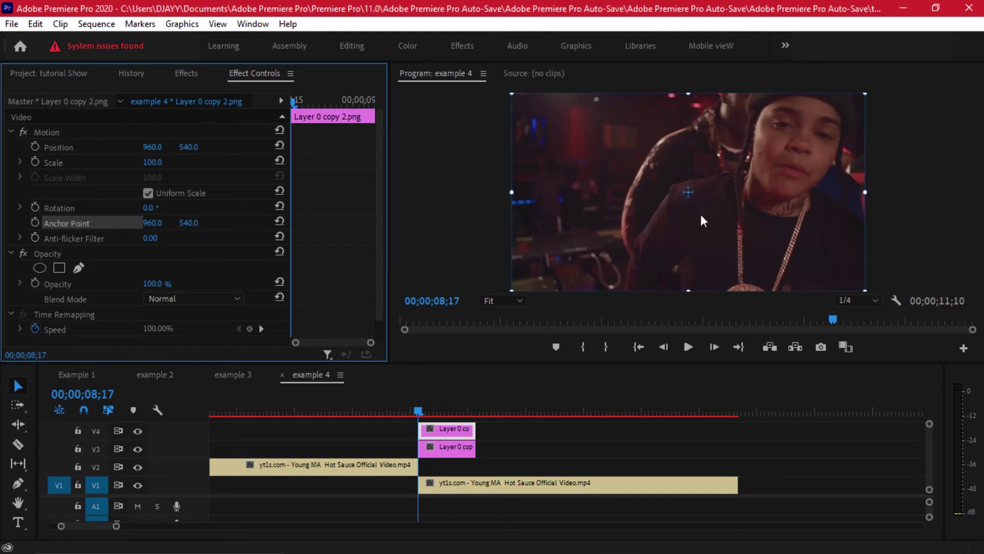
left_click_drag(700, 215, 699, 183)
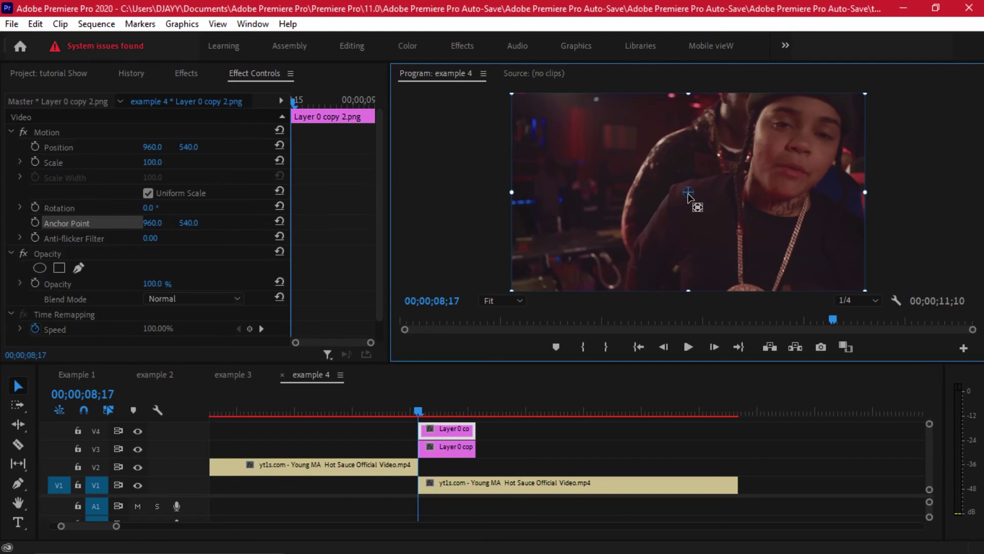
left_click_drag(688, 194, 866, 94)
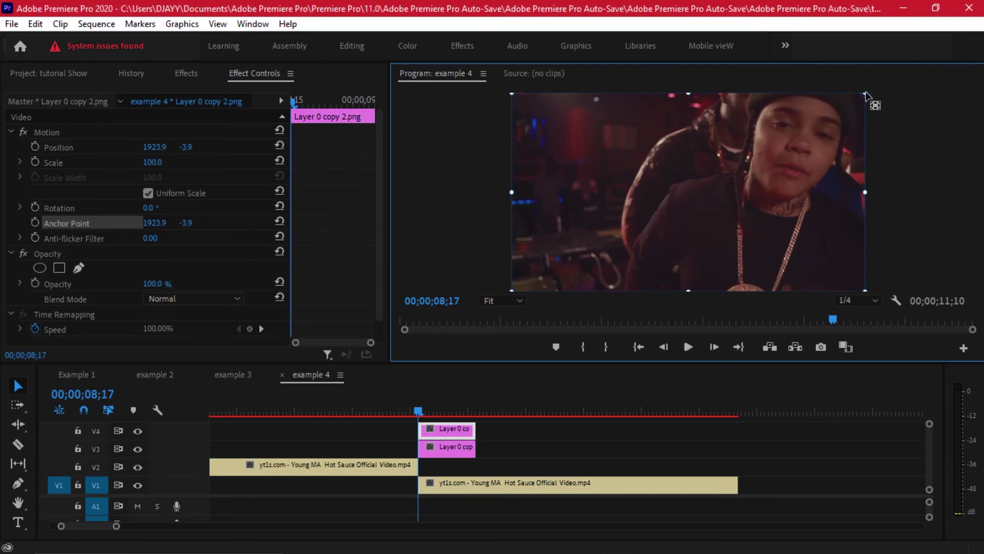
Move the anchor point of Layer 0 copy.png on V3 to the frame's upper-right corner, about 1921.4, -1.5.
scroll(445, 454, "up", 3)
left_click(442, 449)
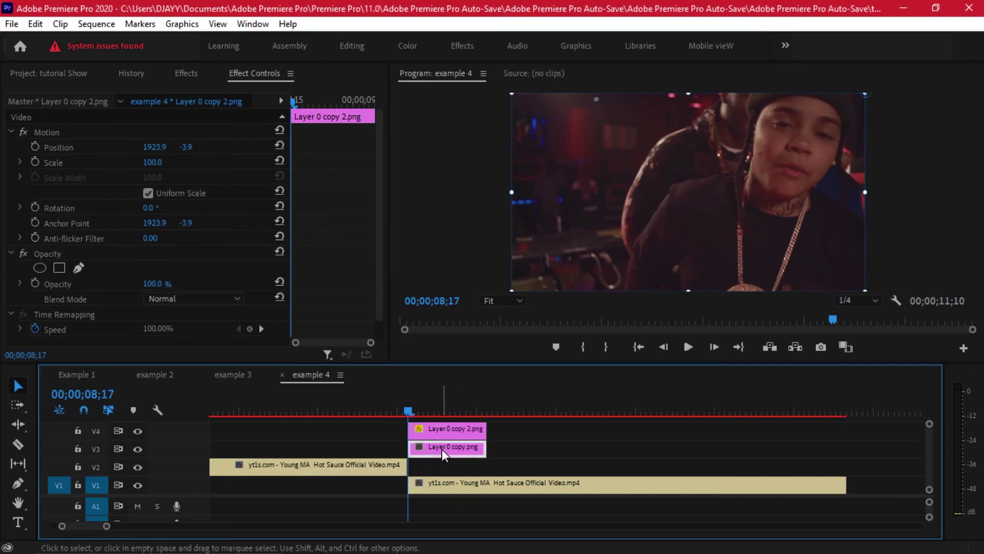
left_click(91, 222)
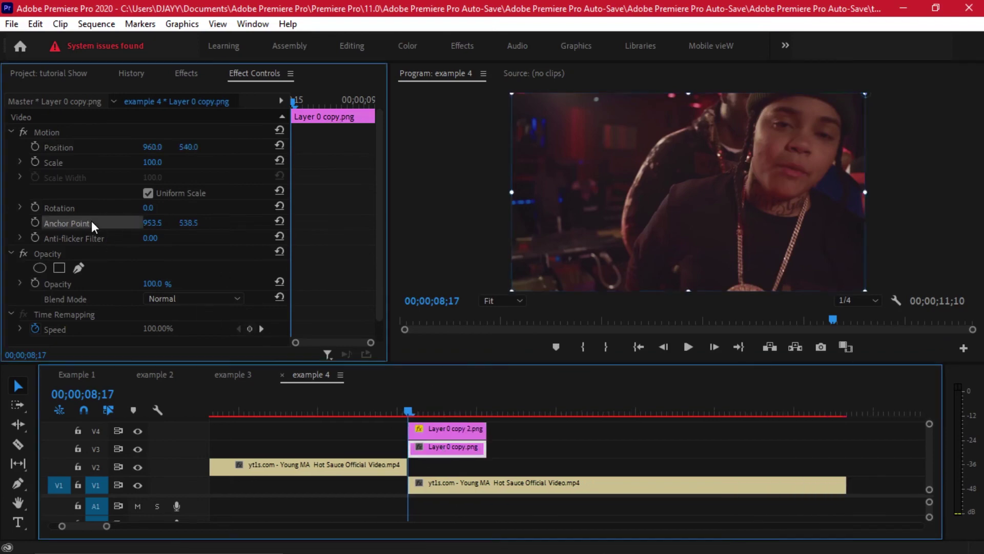
left_click_drag(687, 191, 864, 94)
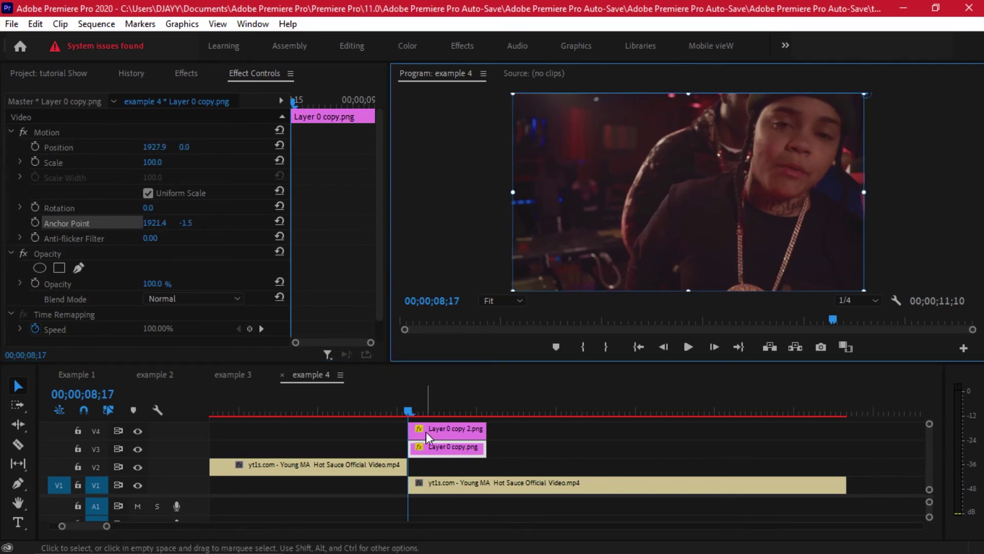
Keyframe the rotation of Layer 0 copy 2.png from 0° at 00;00;08;17 to 34.5°, placing the second keyframe at the clip's end.
left_click(426, 432)
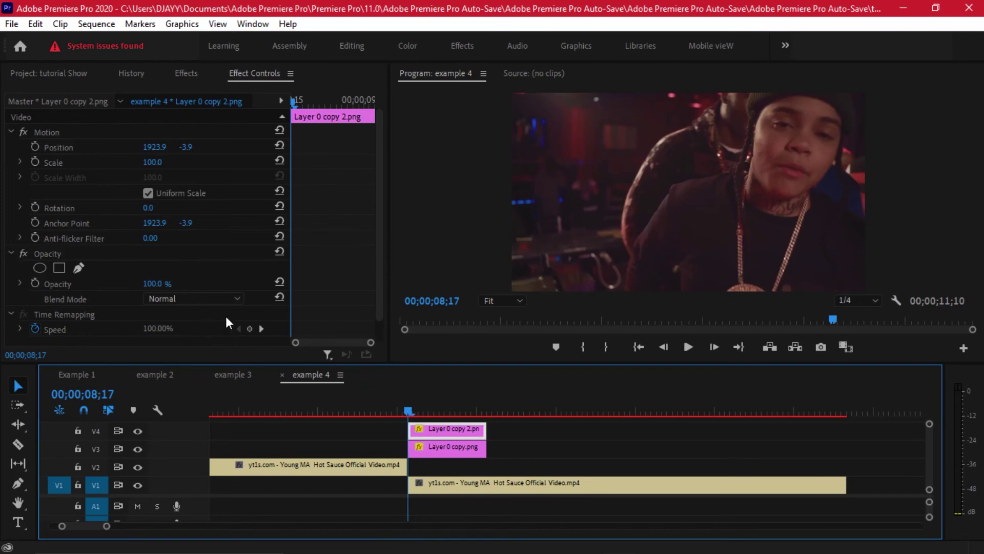
left_click(35, 206)
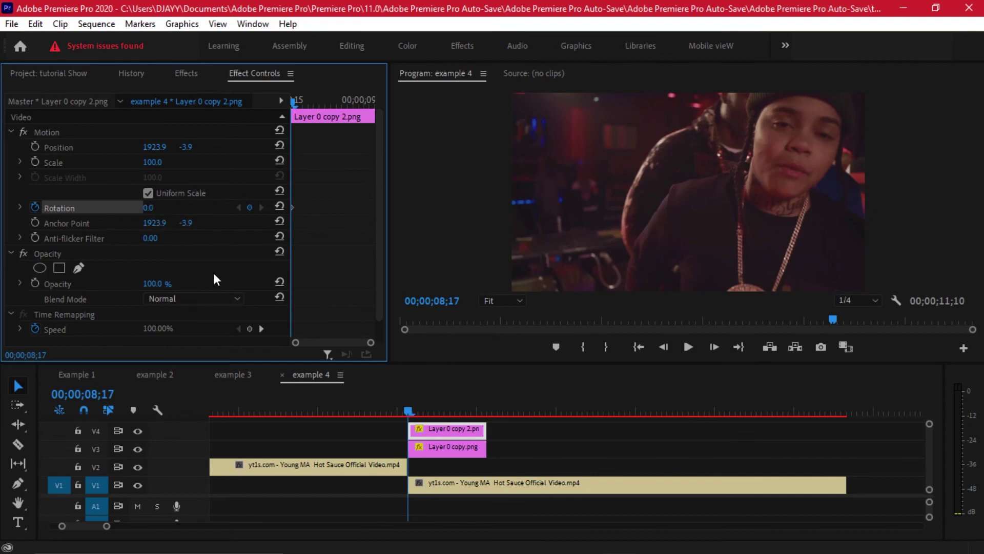
left_click_drag(417, 408, 485, 406)
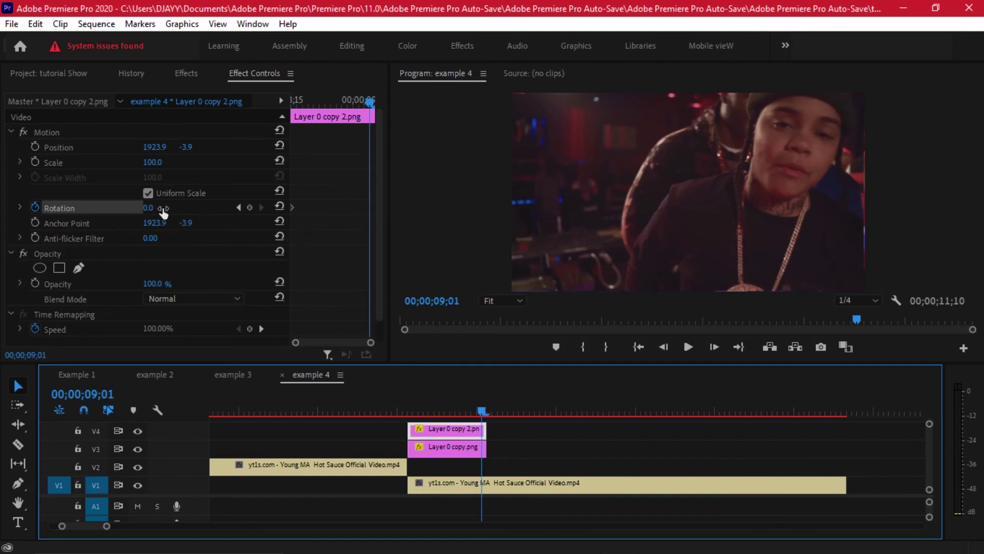
left_click_drag(163, 210, 183, 211)
left_click_drag(370, 207, 379, 205)
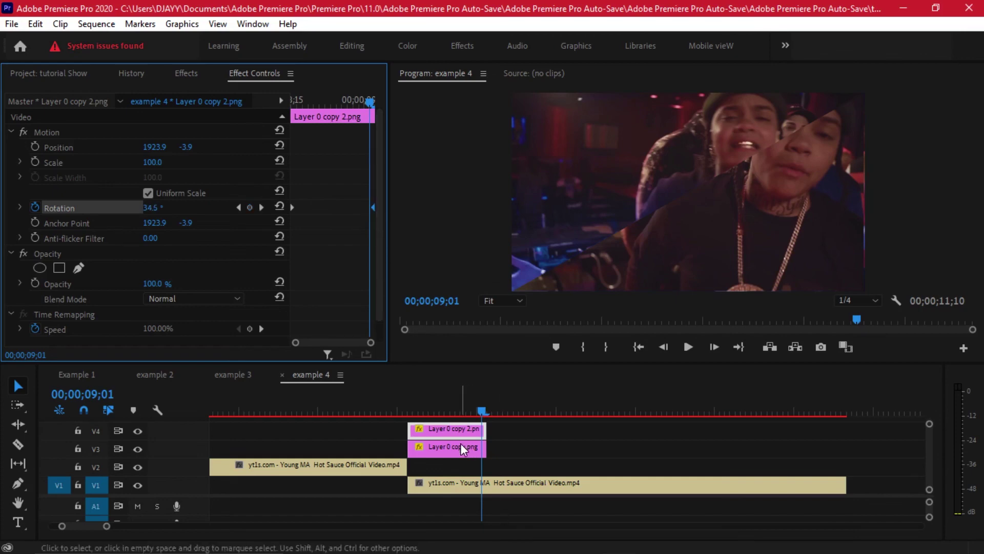
Keyframe the rotation of Layer 0 copy.png from 0° at its start to -67.2° at its end, and return the playhead before the transition.
left_click(451, 453)
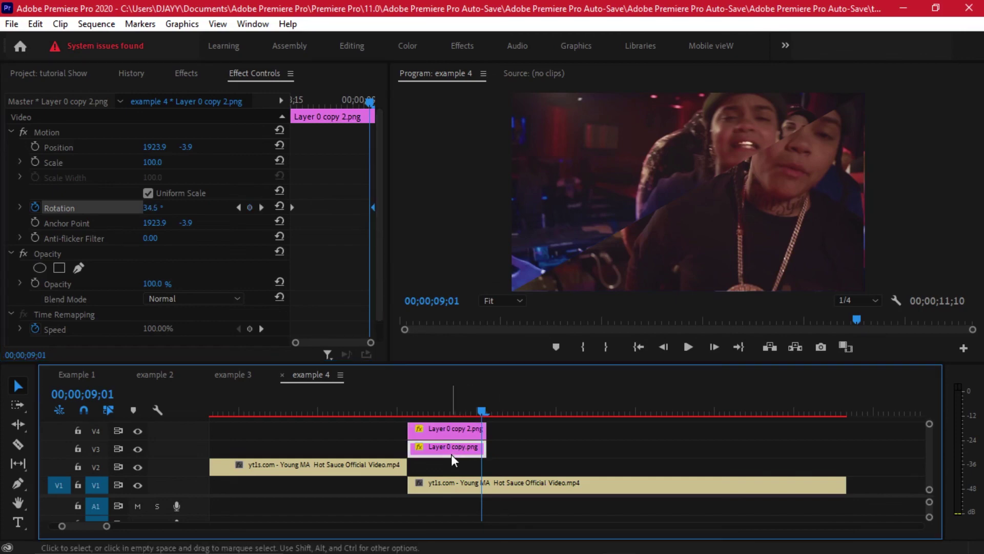
left_click(414, 408)
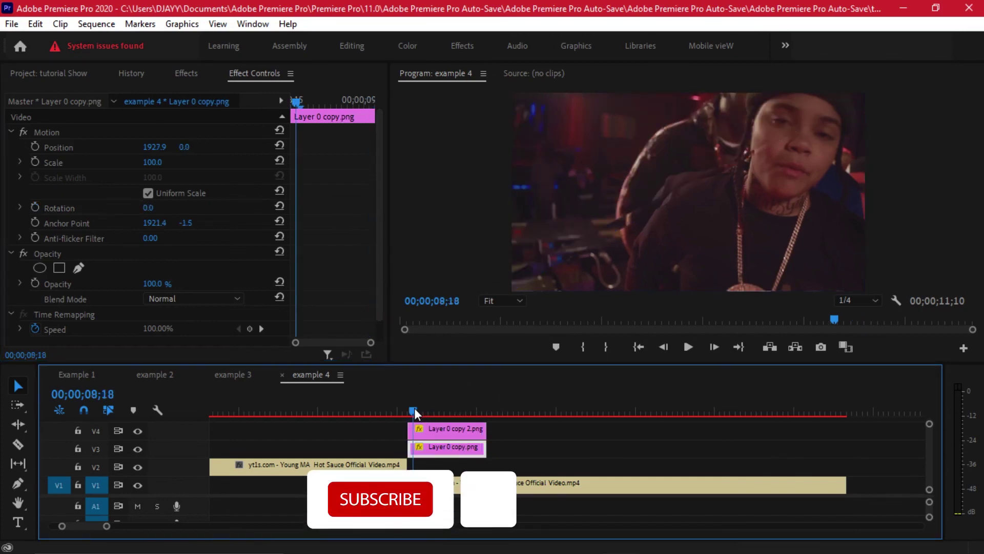
left_click(35, 207)
left_click(331, 100)
left_click_drag(331, 100, 368, 131)
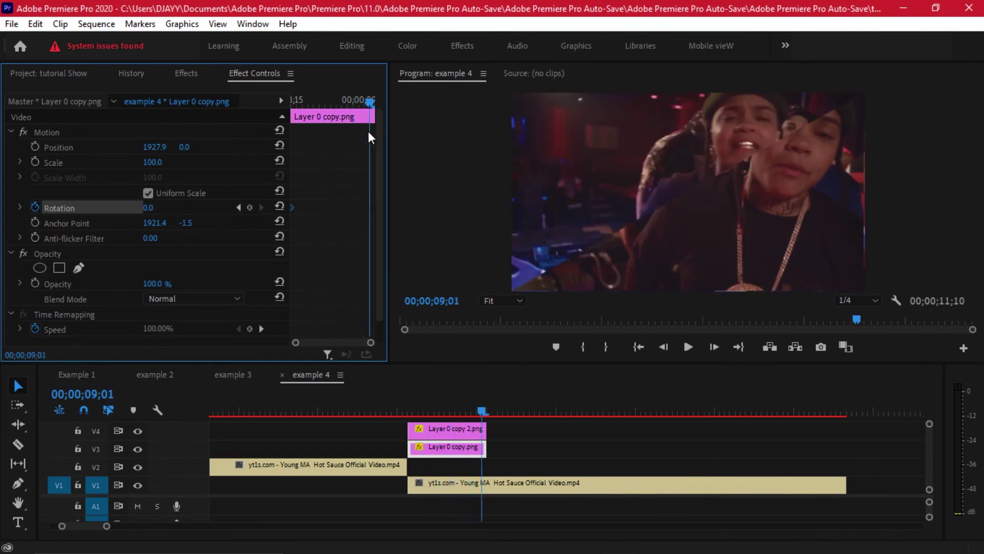
left_click_drag(155, 208, 118, 208)
left_click_drag(369, 208, 383, 210)
scroll(486, 472, "down", 9)
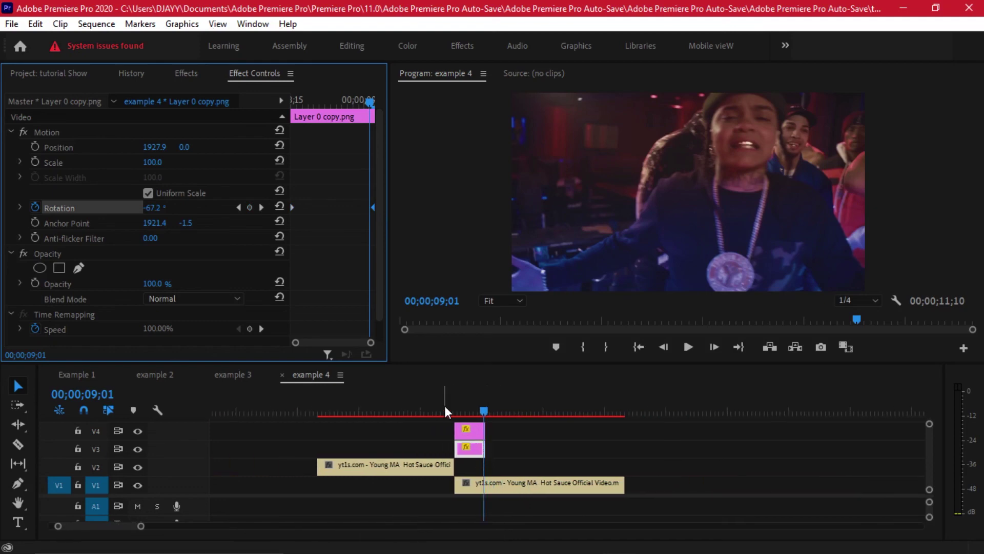
left_click_drag(444, 408, 383, 407)
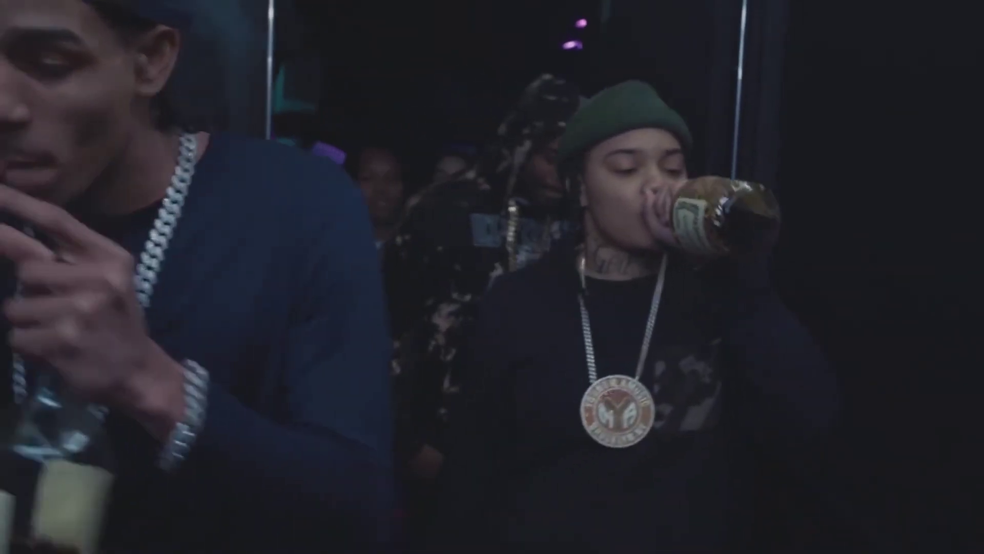